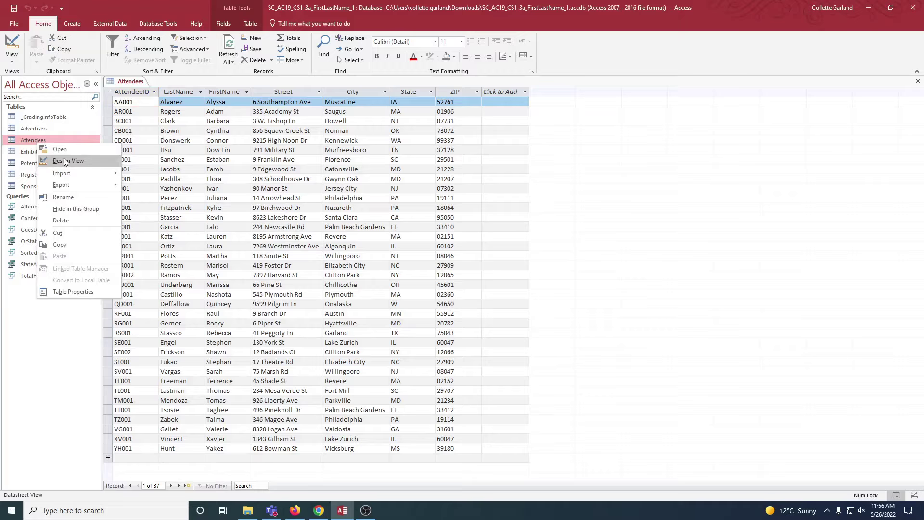
# Step: Delete the Fort Mill, SC attendee's record from the Attendees table
pyautogui.click(164, 118)
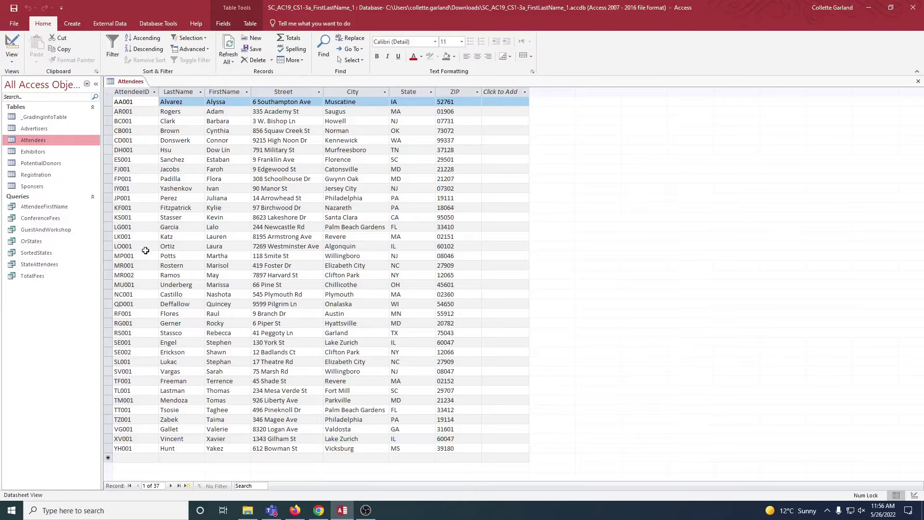
pyautogui.click(130, 391)
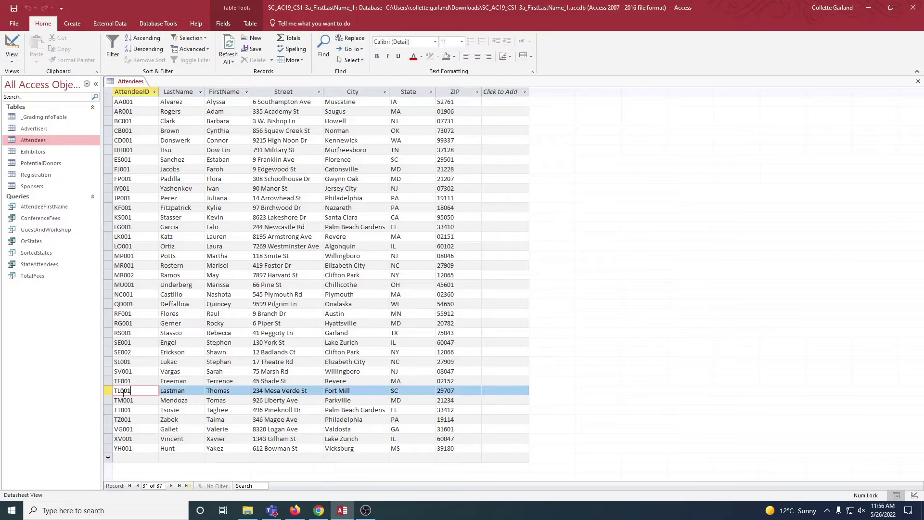
pyautogui.click(108, 391)
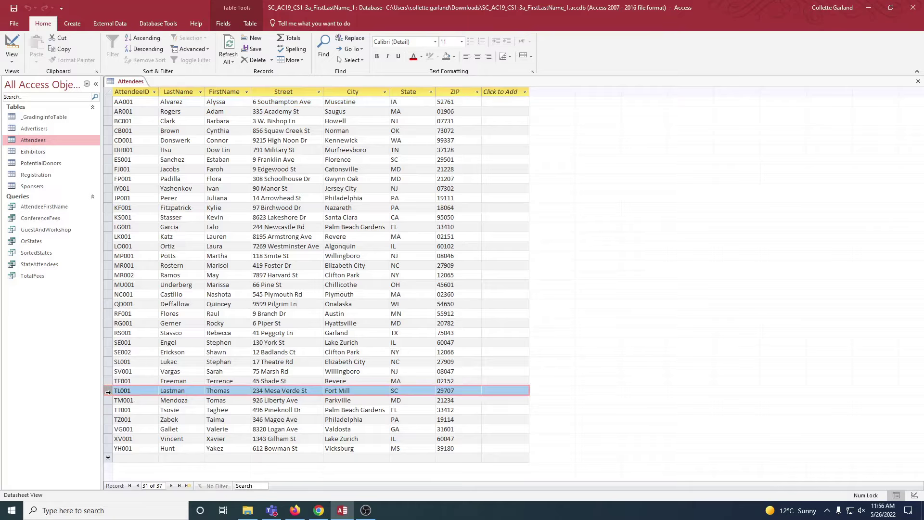
pyautogui.click(264, 63)
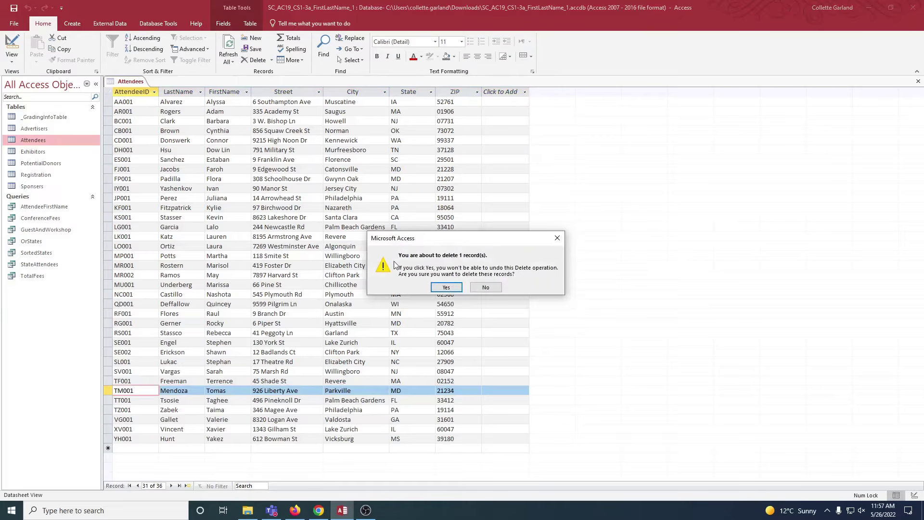
pyautogui.click(444, 288)
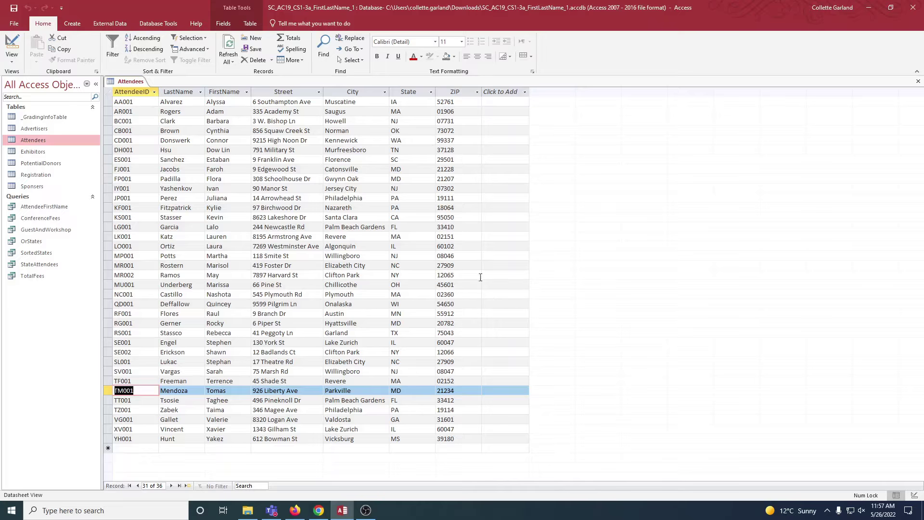
# Step: Rename the Street field as Address in the design of the Attendees table
pyautogui.click(11, 48)
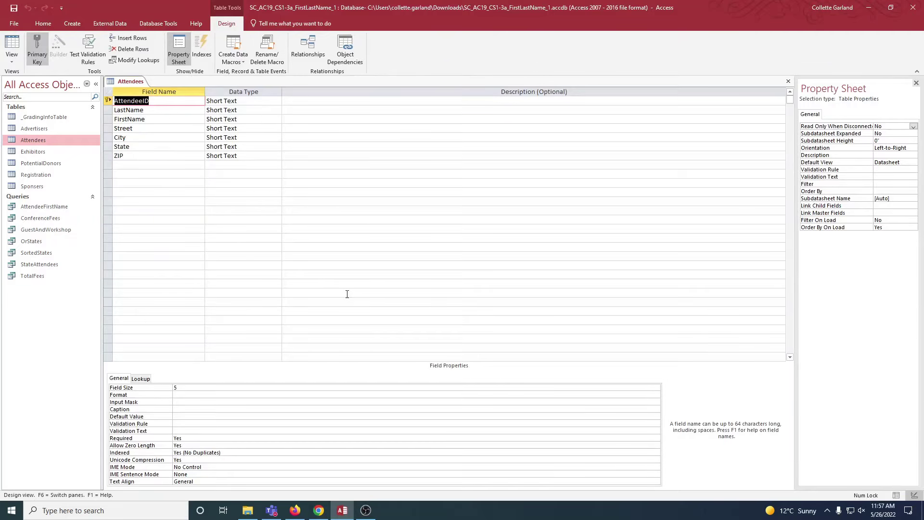
pyautogui.doubleClick(136, 129)
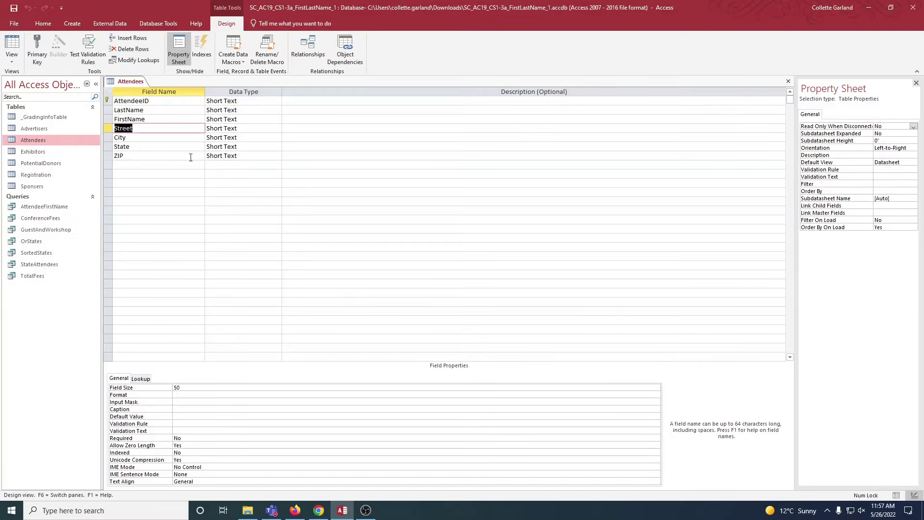
pyautogui.write('Address')
pyautogui.click(372, 147)
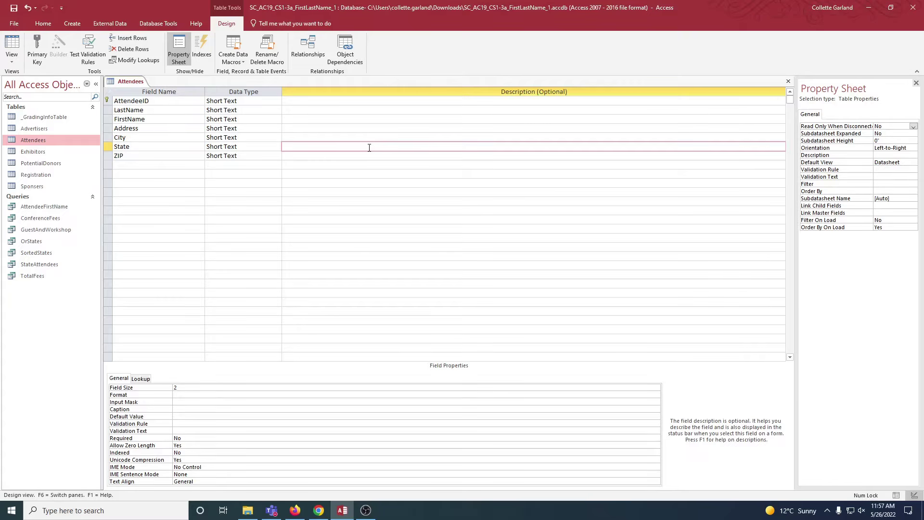
# Step: Add a CellPhone field with the Short Text data type below the ZIP field
pyautogui.click(161, 167)
pyautogui.write('CellPhone')
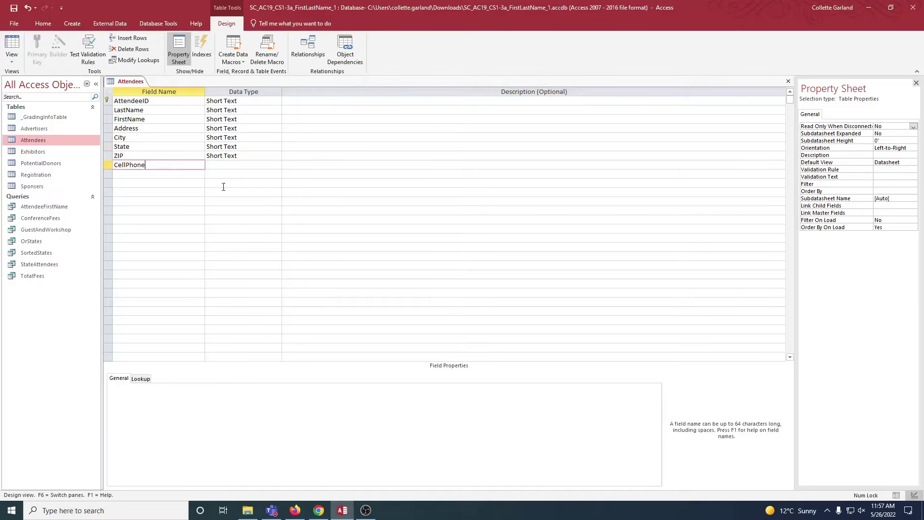
pyautogui.press('Tab')
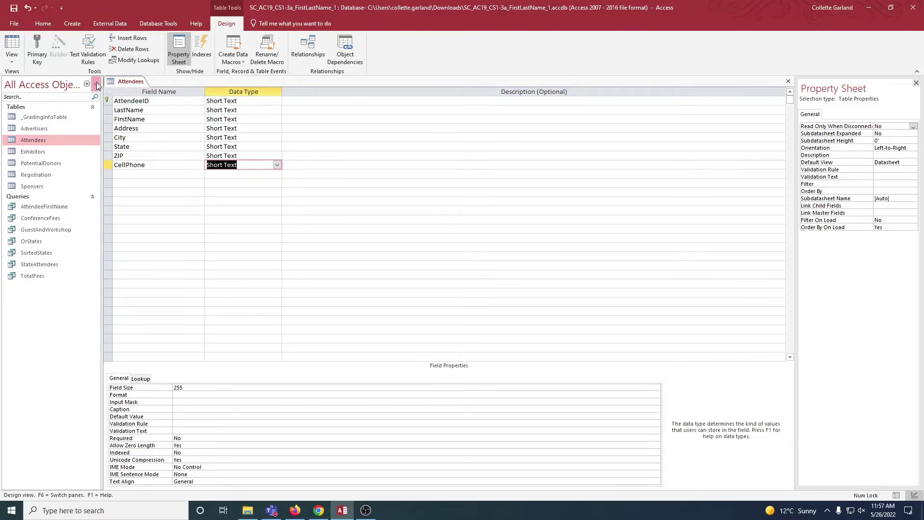
# Step: Save the design changes to the Attendees table and close it
pyautogui.rightClick(129, 82)
pyautogui.click(140, 88)
pyautogui.rightClick(129, 82)
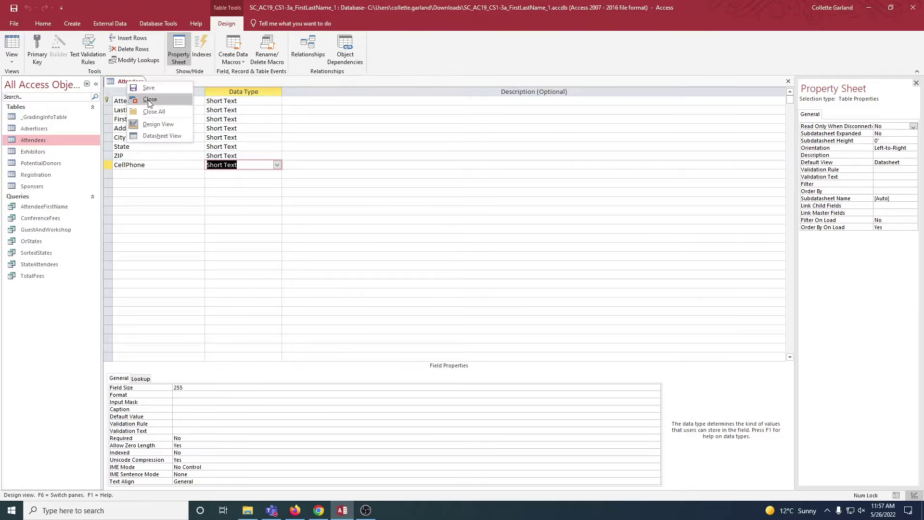
pyautogui.click(152, 100)
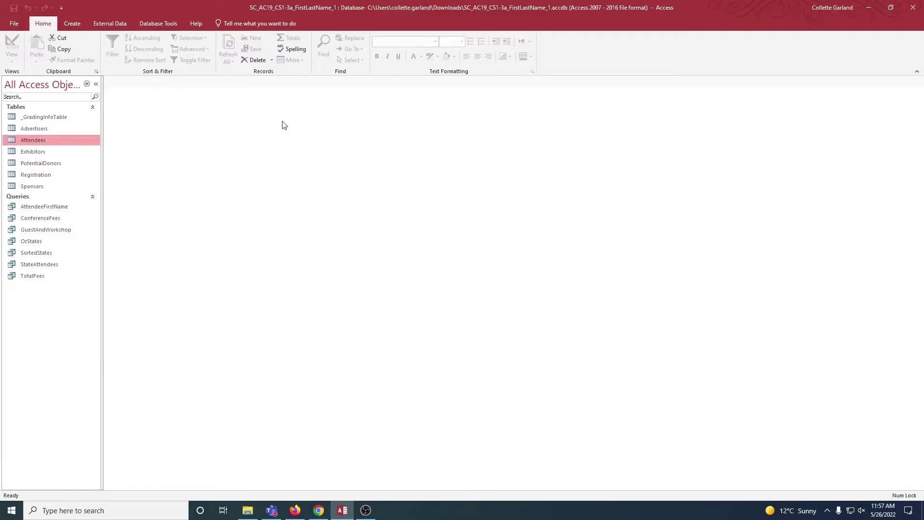
# Step: Start a new query with the Simple Query Wizard, using the Attendees table as its source
pyautogui.click(76, 24)
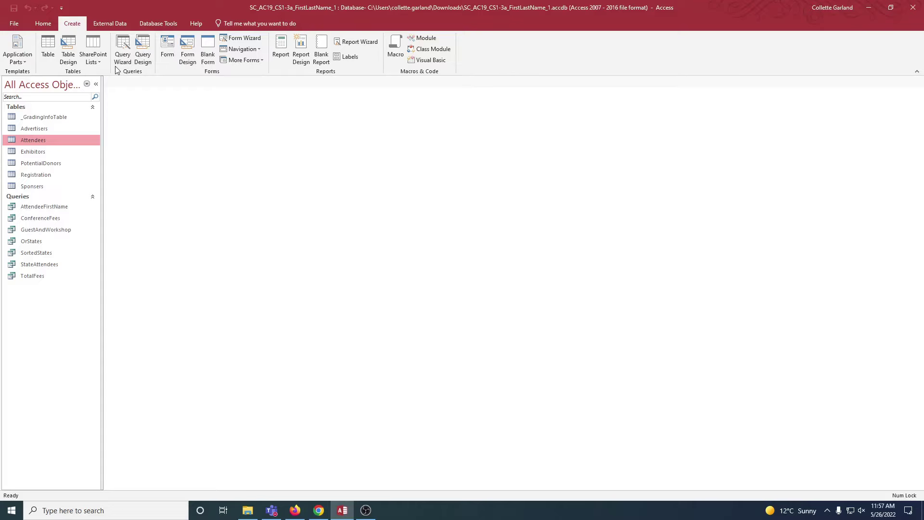
pyautogui.click(122, 53)
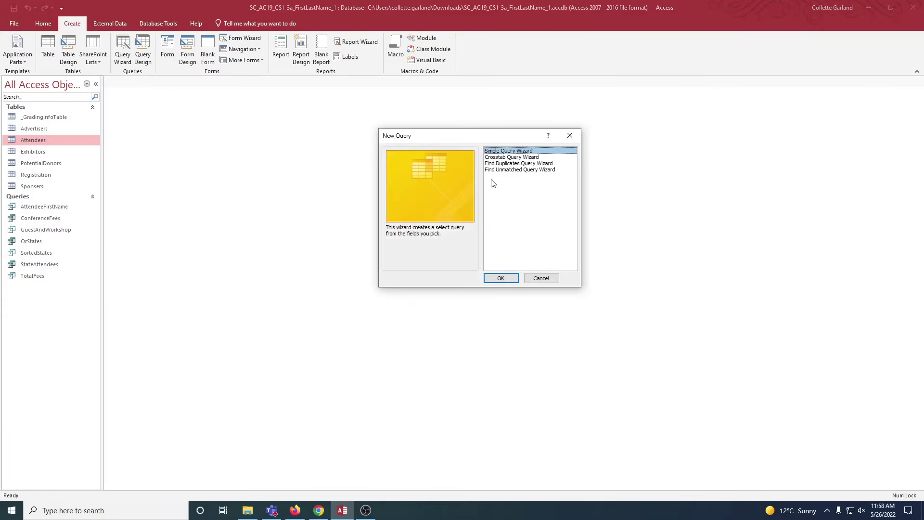
pyautogui.click(500, 278)
pyautogui.click(483, 310)
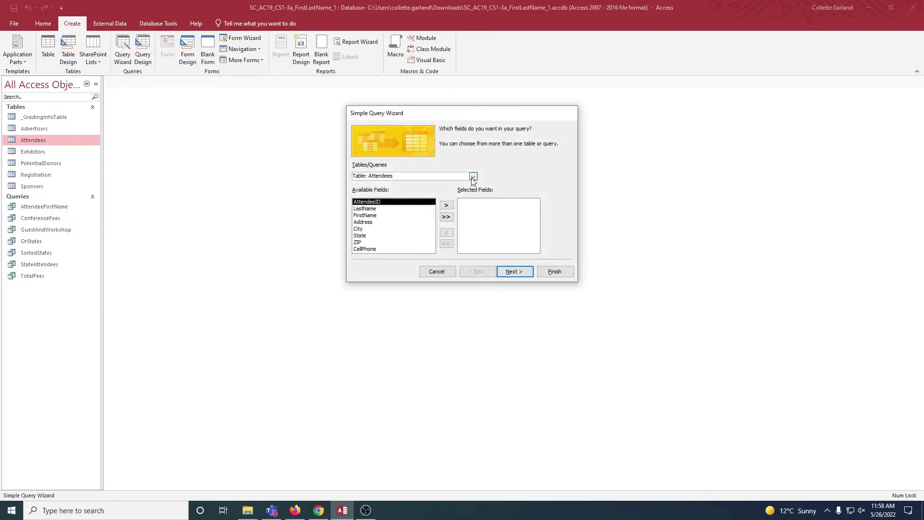
pyautogui.click(473, 176)
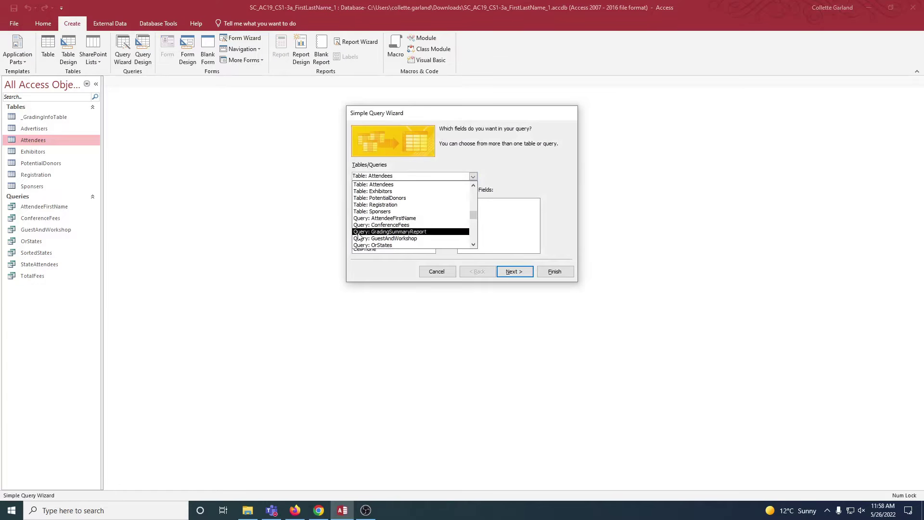
pyautogui.click(506, 182)
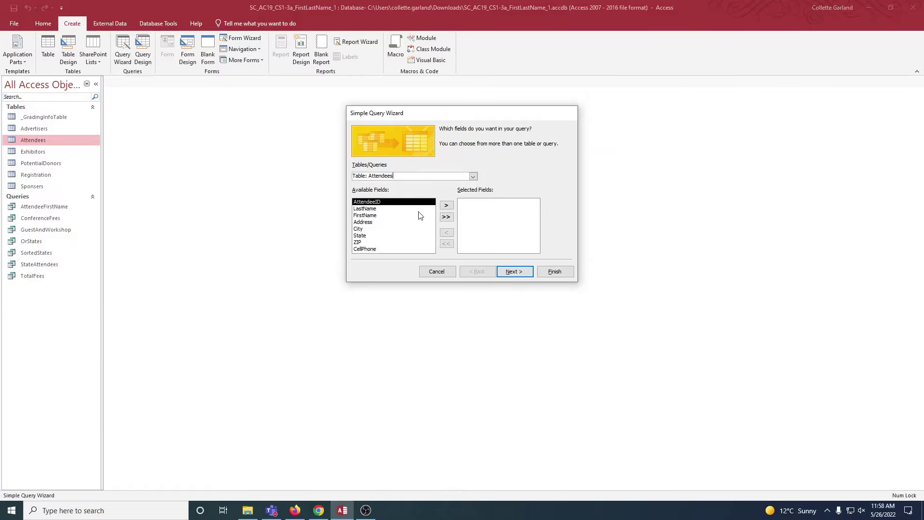
# Step: Include the AttendeeID, FirstName, LastName and CellPhone fields in the query, in that order
pyautogui.click(446, 206)
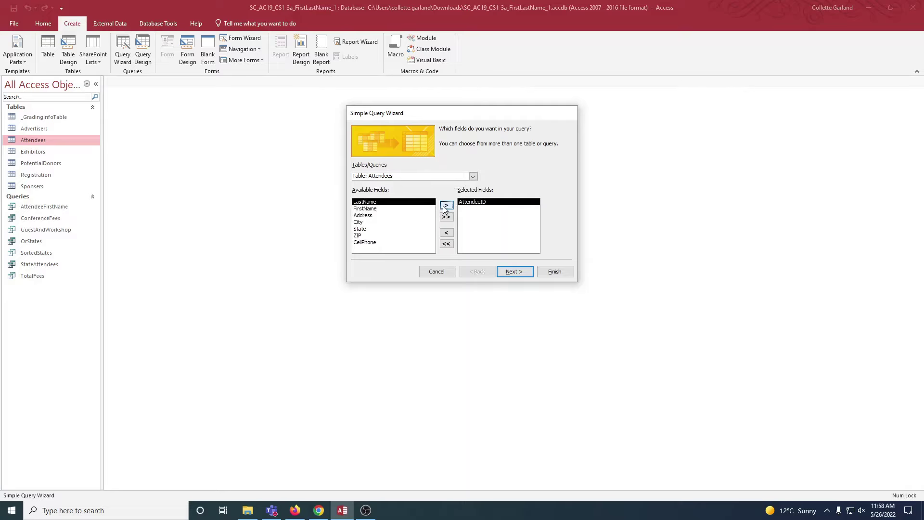
pyautogui.click(417, 209)
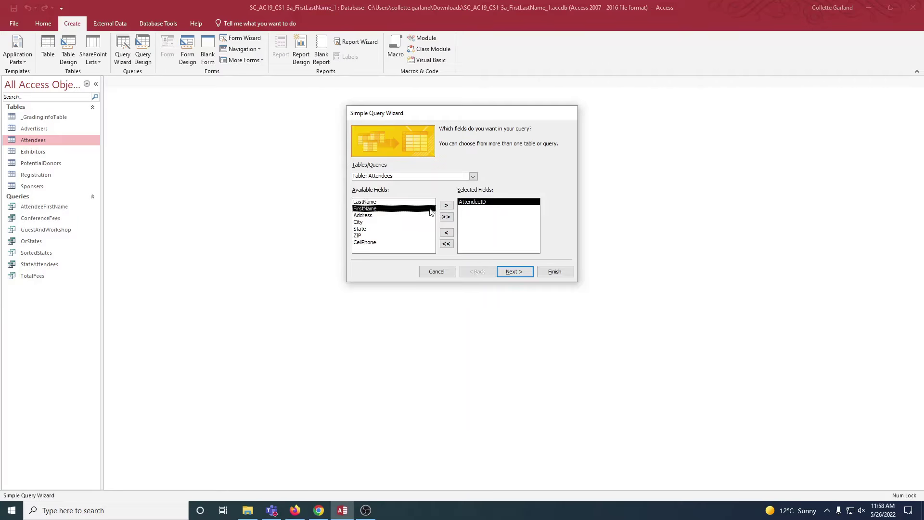
pyautogui.click(446, 206)
pyautogui.click(417, 202)
pyautogui.click(446, 206)
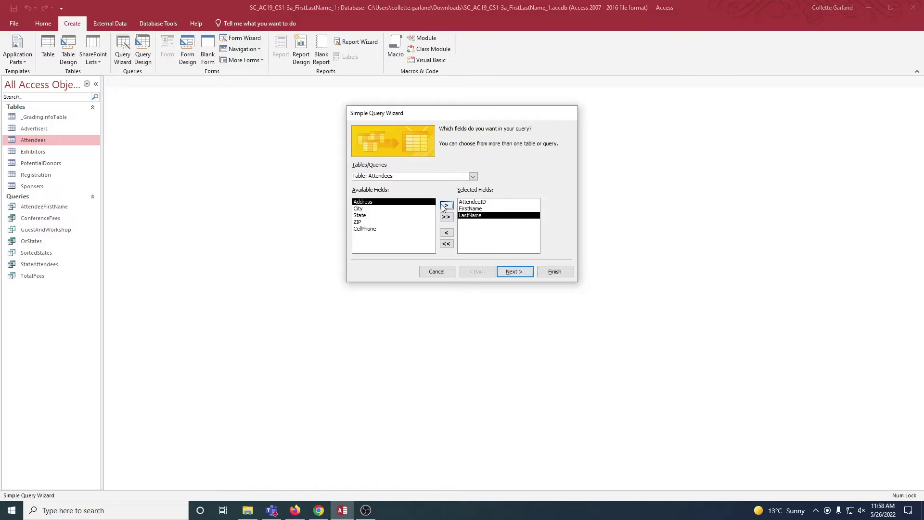
pyautogui.click(387, 228)
pyautogui.click(446, 206)
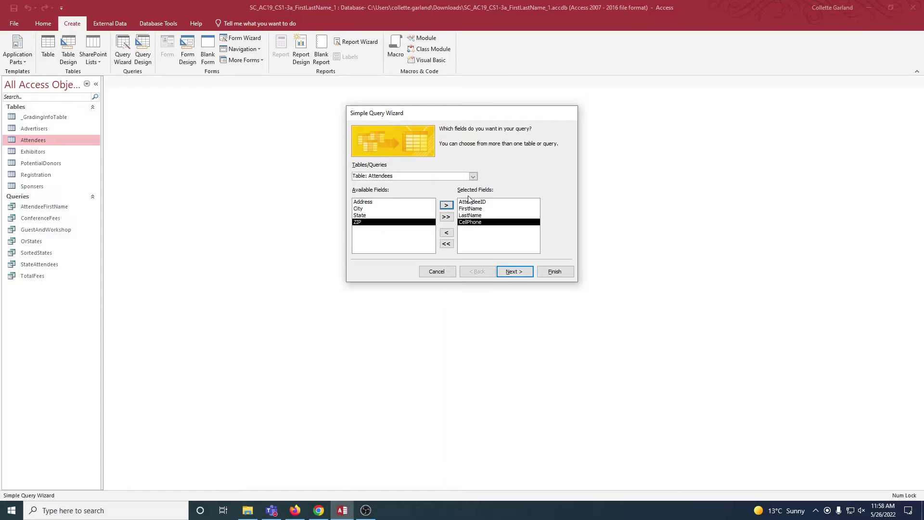
# Step: Title the query AttendeeContactInfo, finish the wizard and close the resulting query
pyautogui.click(509, 272)
pyautogui.click(472, 141)
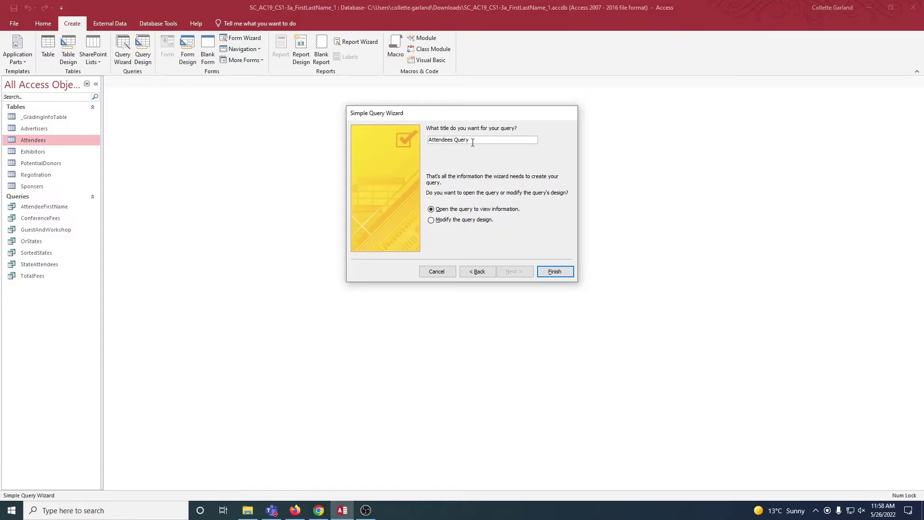
pyautogui.press('Left')
pyautogui.press('Left')
pyautogui.press('Left')
pyautogui.press('Left')
pyautogui.press('Left')
pyautogui.press('BackSpace')
pyautogui.press('BackSpace')
pyautogui.write('ContactInfo')
pyautogui.press('Delete')
pyautogui.press('Delete')
pyautogui.press('Delete')
pyautogui.press('Delete')
pyautogui.click(554, 271)
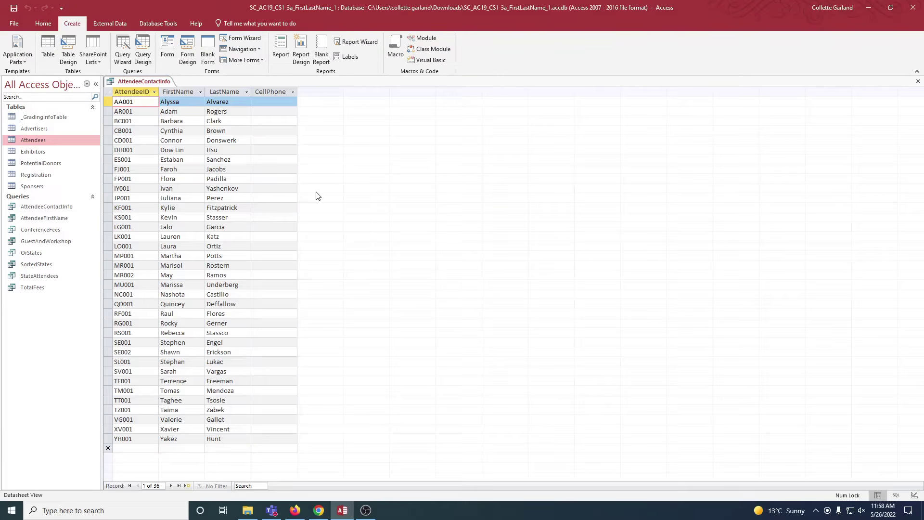
pyautogui.rightClick(158, 82)
pyautogui.click(175, 101)
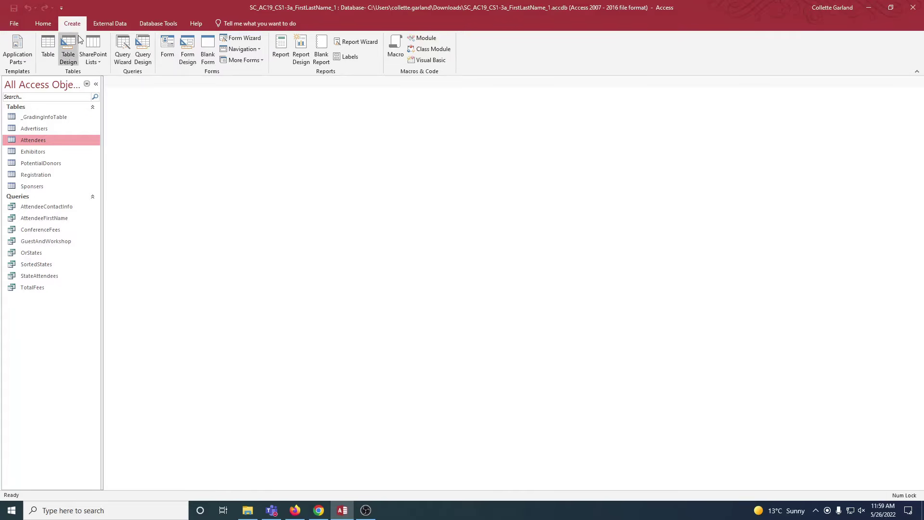
# Step: Start a new form with the Form Wizard, using the Advertisers table as its source
pyautogui.click(254, 39)
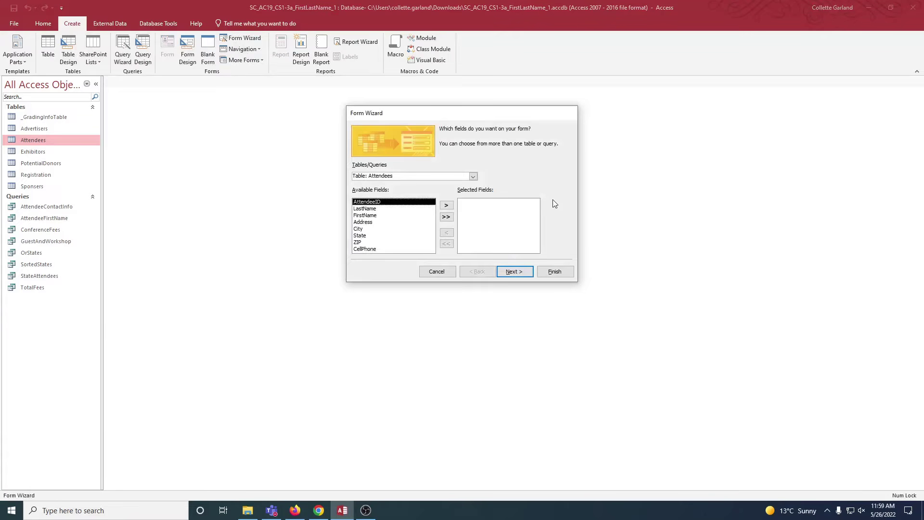
pyautogui.click(473, 176)
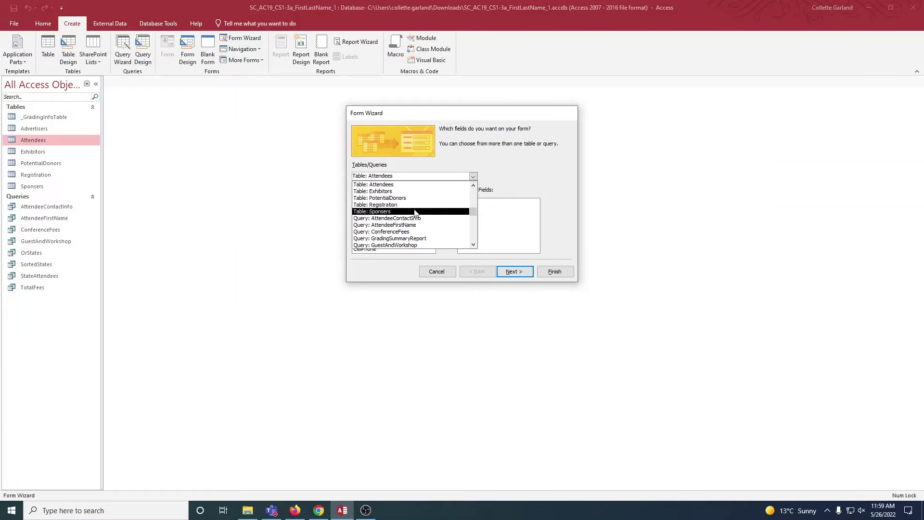
pyautogui.scroll(1, 436, 192)
pyautogui.click(428, 199)
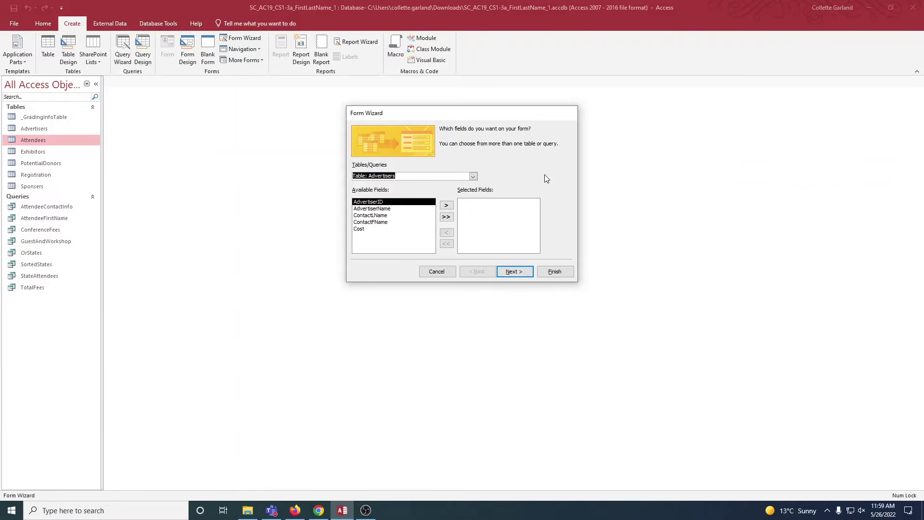
pyautogui.click(473, 177)
pyautogui.click(491, 173)
# Step: Include the AdvertiserID, AdvertiserName and Cost fields in the form, in that order
pyautogui.click(446, 206)
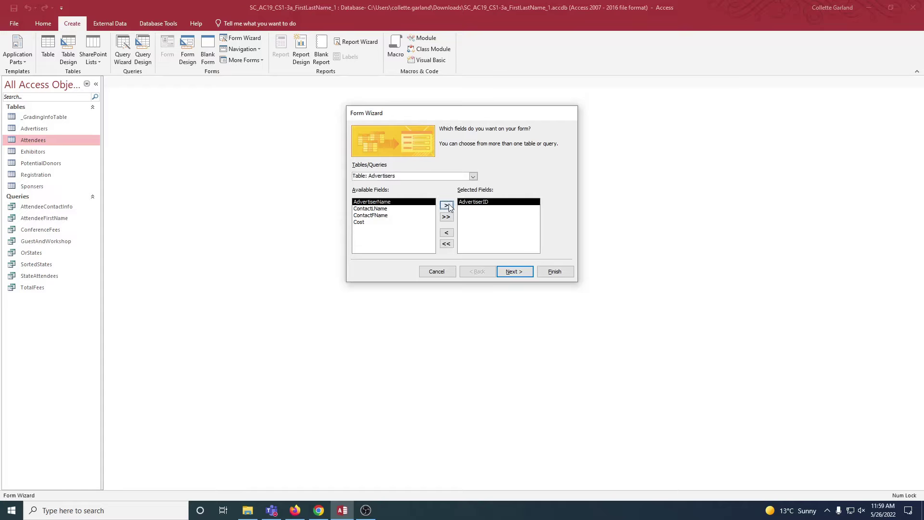
pyautogui.click(448, 205)
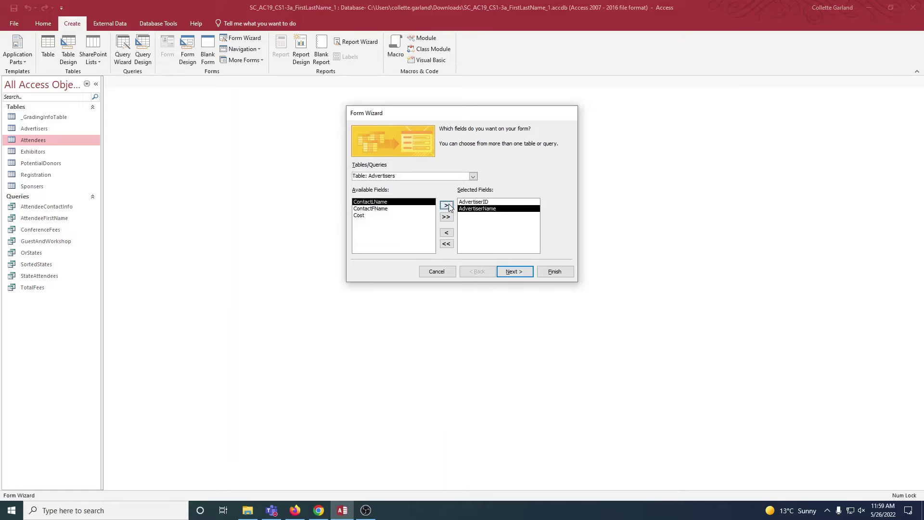
pyautogui.click(373, 216)
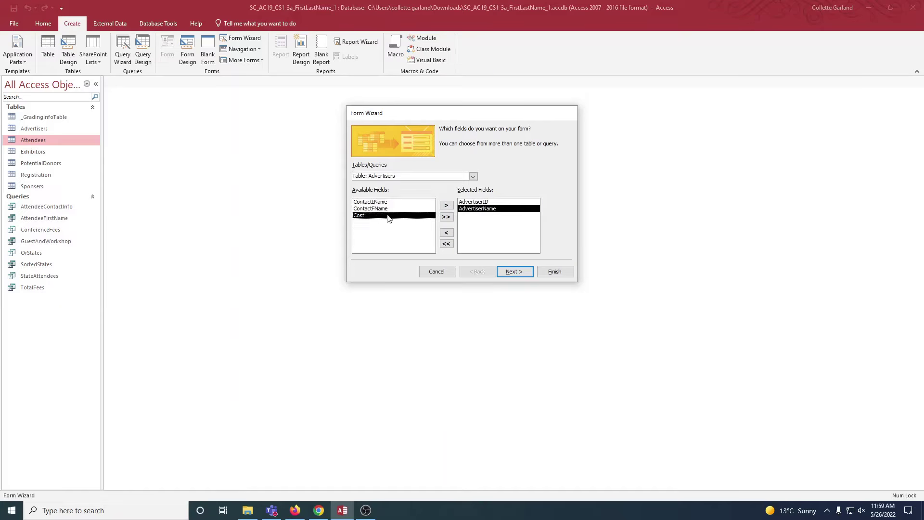
pyautogui.click(446, 205)
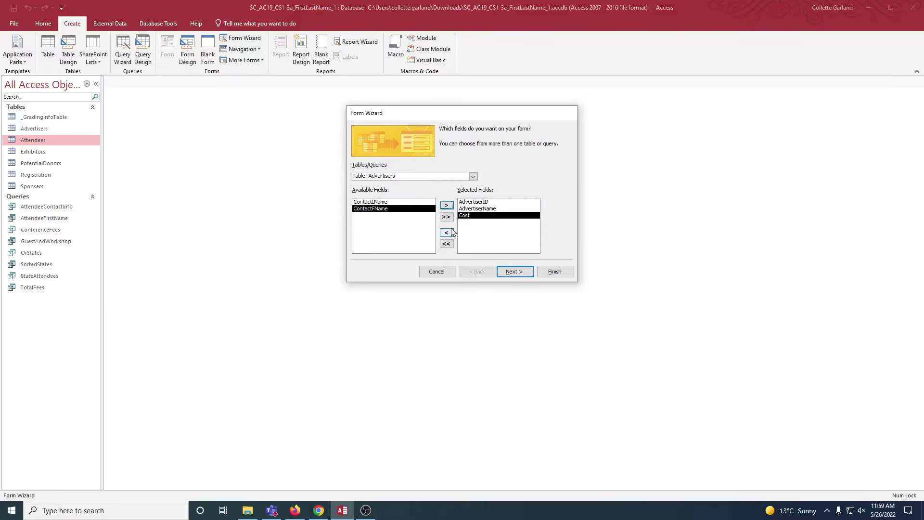
# Step: Keep the Columnar layout, title the form AdvertiserCostData and finish the wizard
pyautogui.click(511, 271)
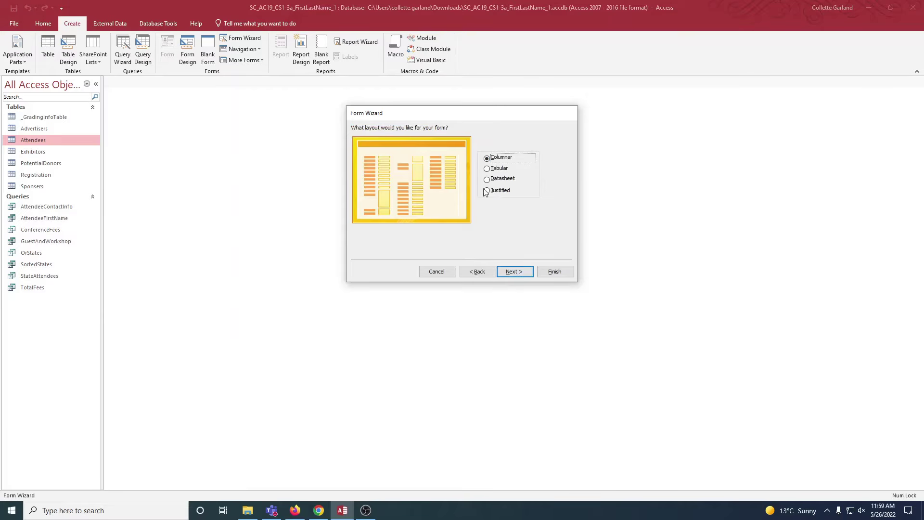
pyautogui.click(512, 271)
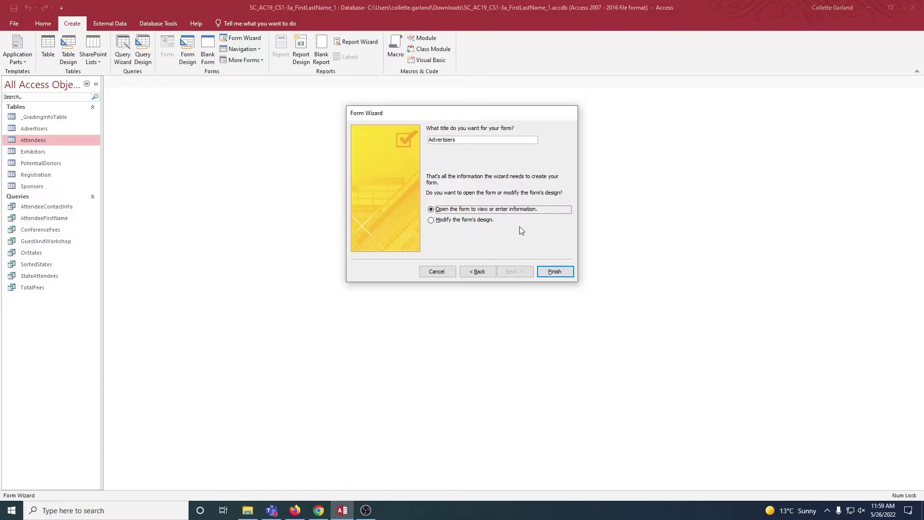
pyautogui.click(461, 141)
pyautogui.write('CostData')
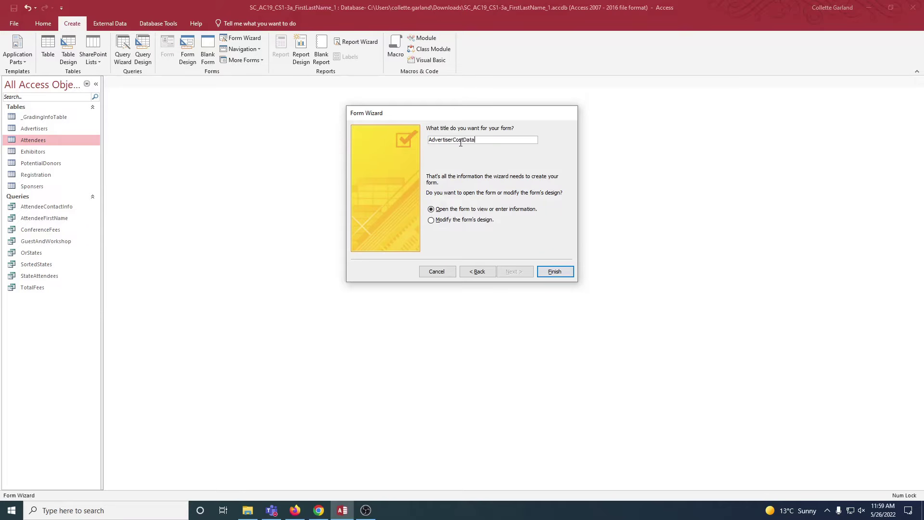
pyautogui.click(554, 272)
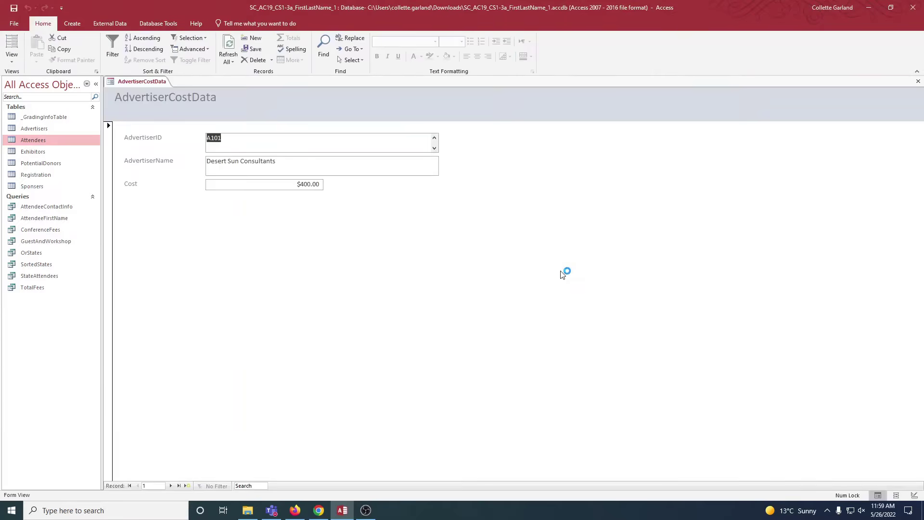
# Step: Browse the first several records in the AdvertiserCostData form, then close the form
pyautogui.click(171, 486)
pyautogui.click(172, 485)
pyautogui.click(171, 486)
pyautogui.click(171, 486)
pyautogui.click(172, 486)
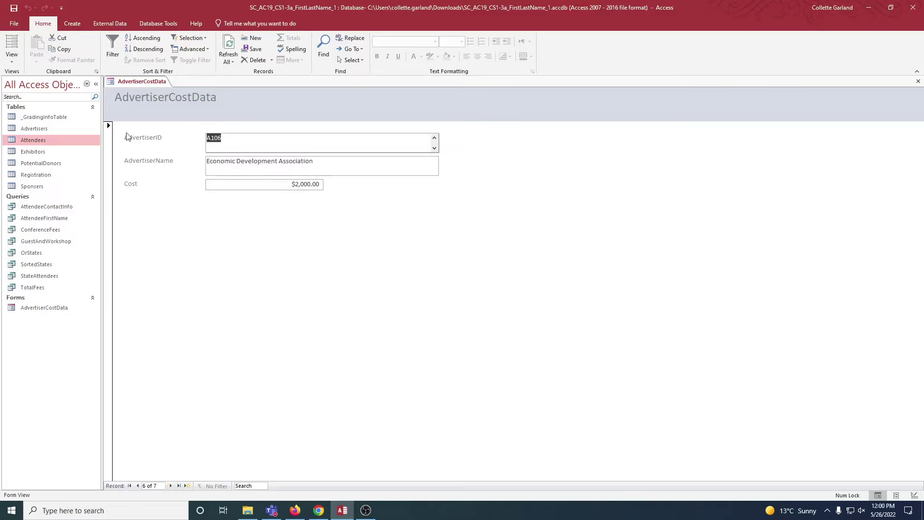
pyautogui.rightClick(140, 82)
pyautogui.click(177, 110)
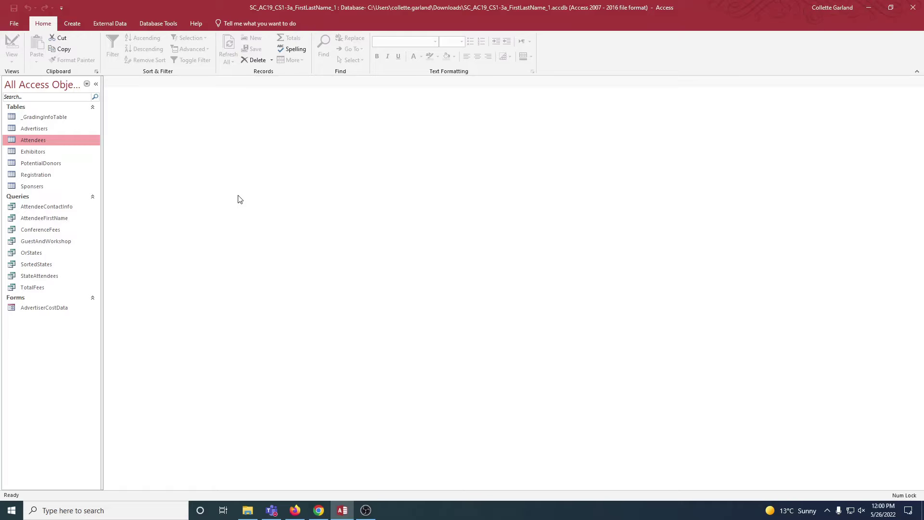
# Step: Start a report with the Report Wizard from the Attendees table, including the LastName, FirstName, City and State fields in that order
pyautogui.click(79, 27)
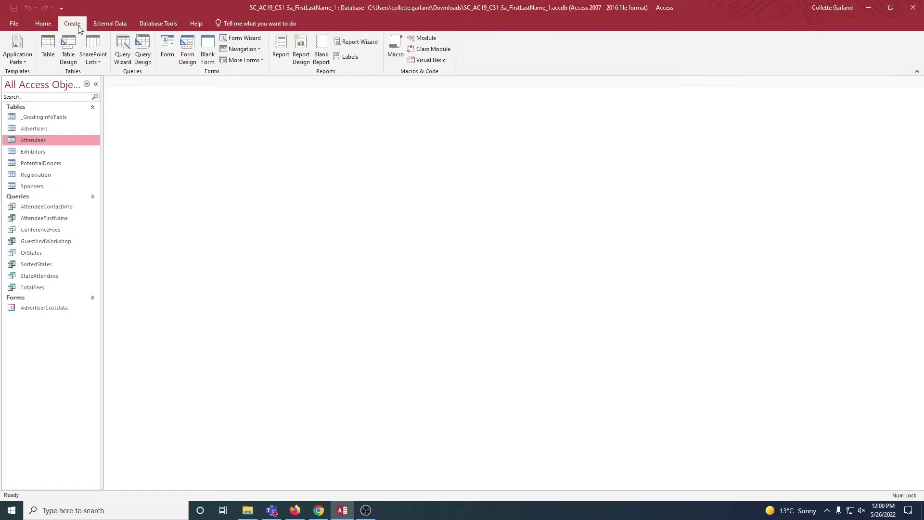
pyautogui.click(359, 42)
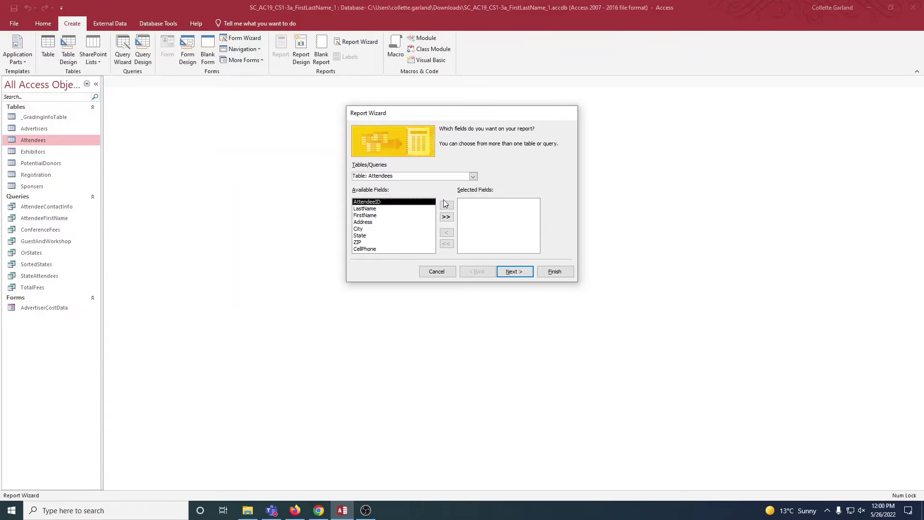
pyautogui.click(390, 208)
pyautogui.click(446, 206)
pyautogui.click(446, 206)
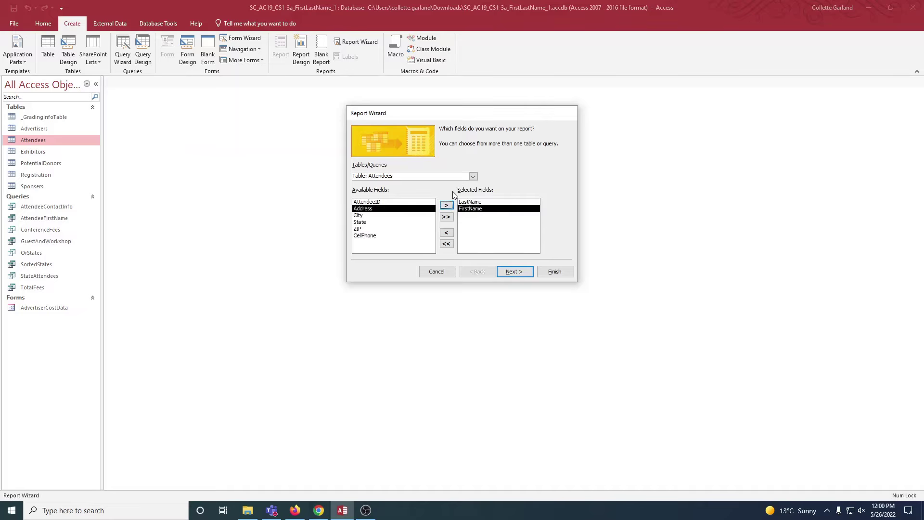
pyautogui.click(364, 215)
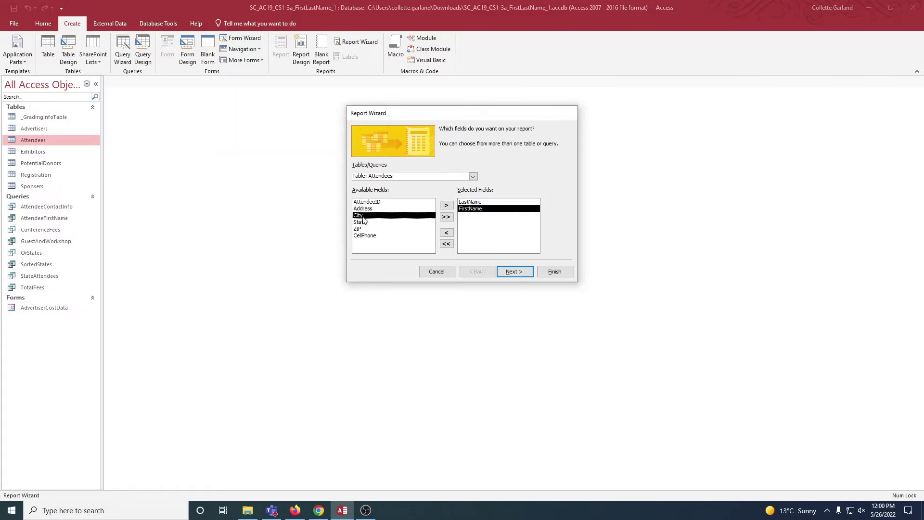
pyautogui.click(446, 206)
pyautogui.click(446, 206)
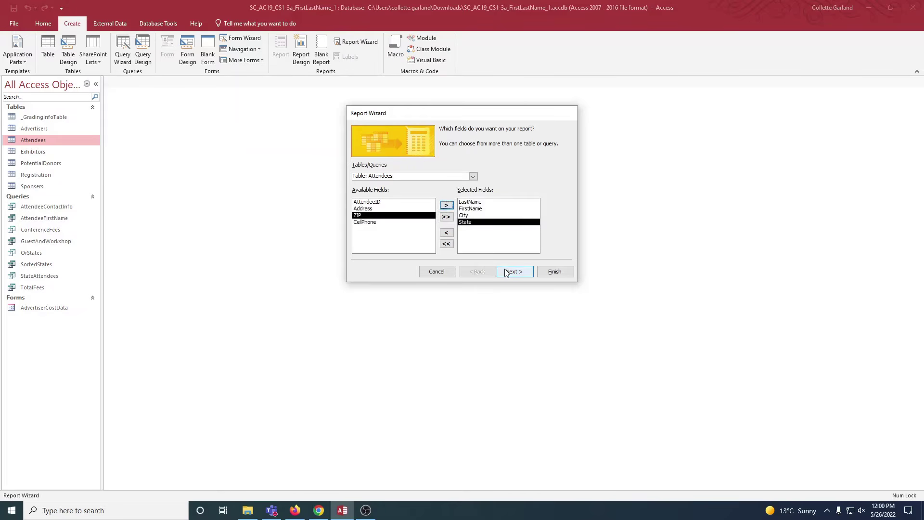
# Step: Leave the report without grouping levels and sort its records by LastName in ascending order
pyautogui.click(507, 272)
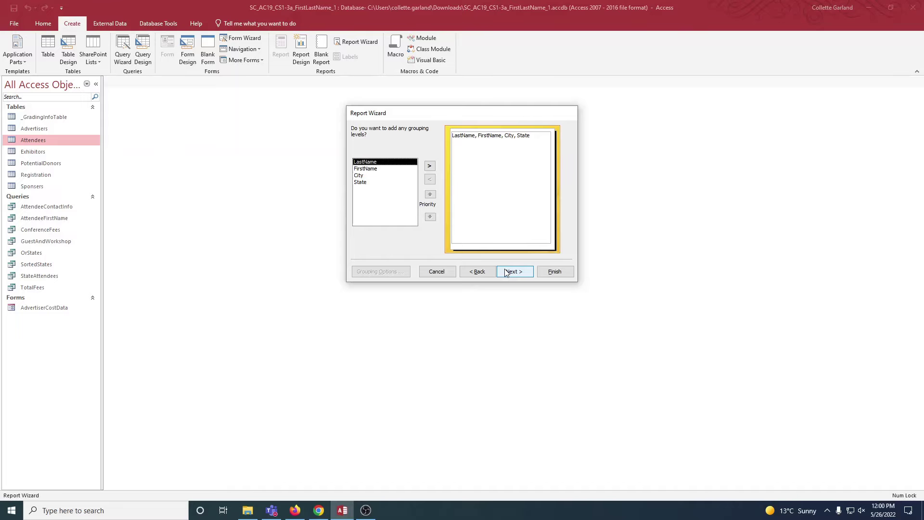
pyautogui.click(507, 272)
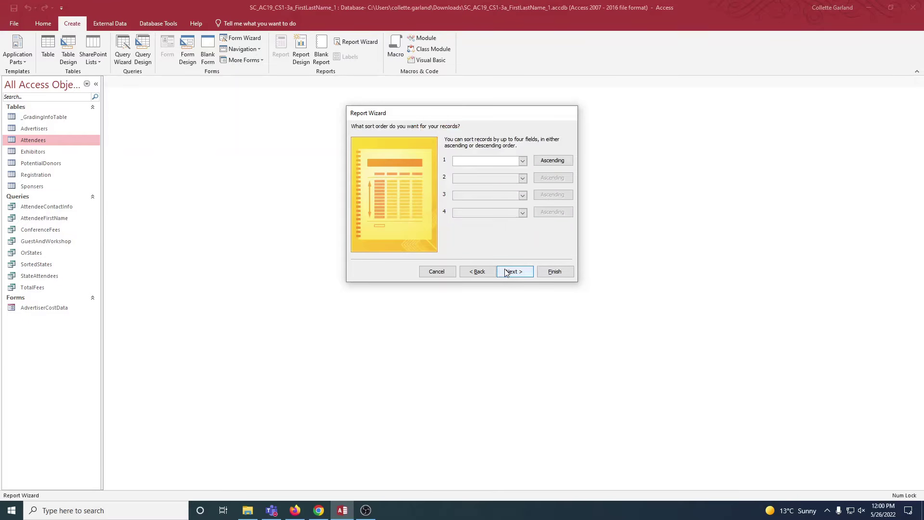
pyautogui.click(522, 161)
pyautogui.click(496, 175)
pyautogui.click(512, 273)
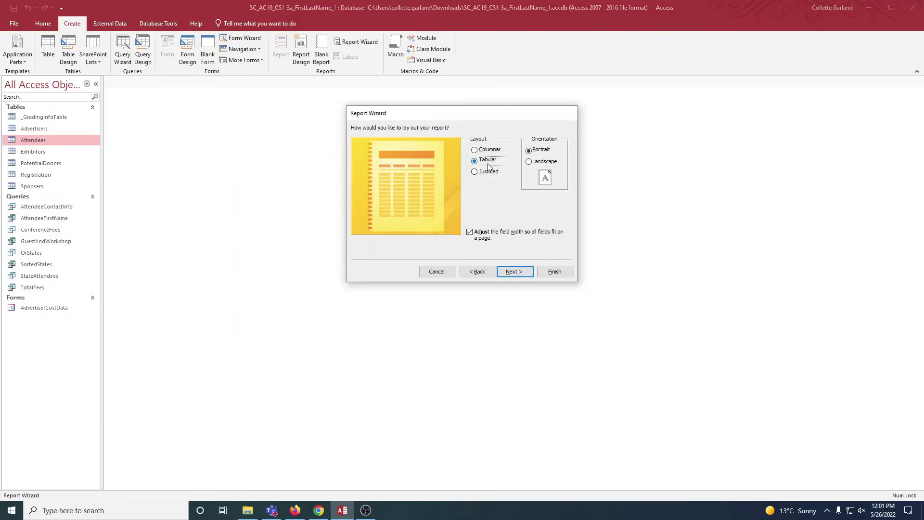
# Step: Keep the Tabular layout in Portrait orientation, title the report AttendeeLocations and finish the wizard
pyautogui.click(523, 275)
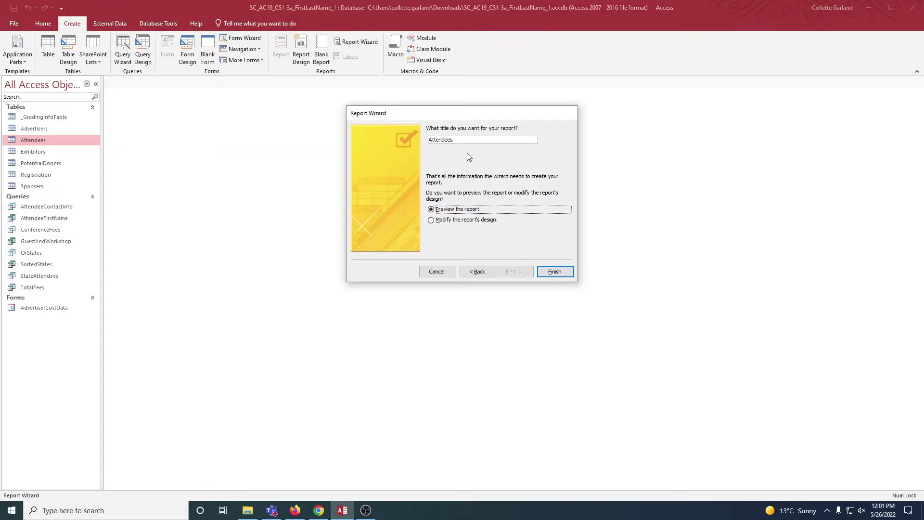
pyautogui.press('BackSpace')
pyautogui.write('Location')
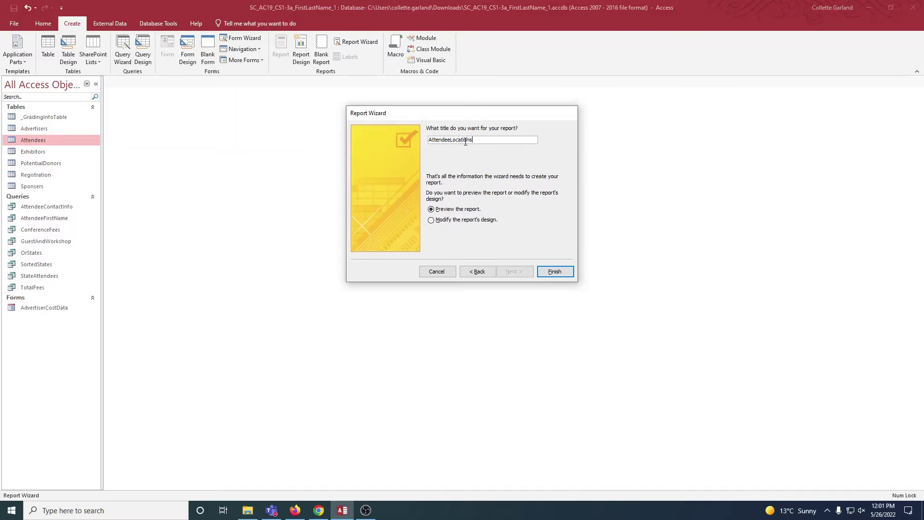
pyautogui.click(556, 273)
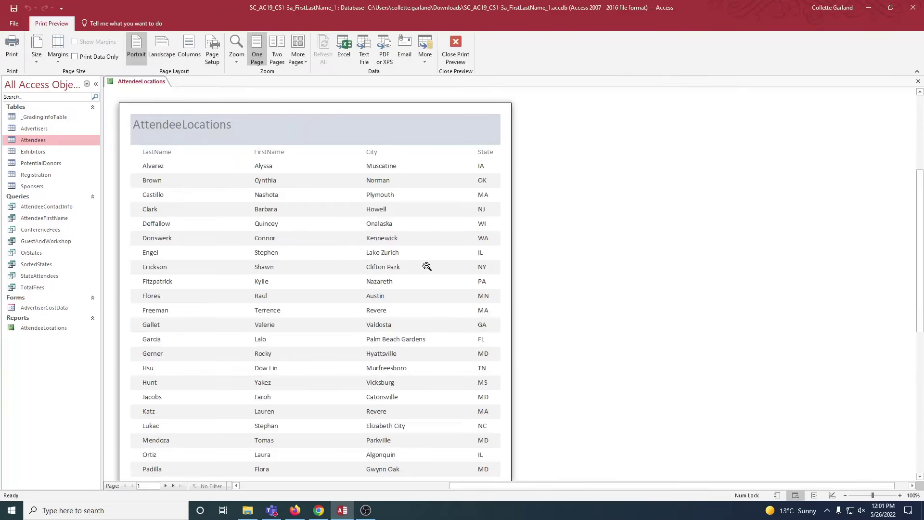
# Step: Look through the first page of the AttendeeLocations report preview and close the report
pyautogui.scroll(-3, 428, 266)
pyautogui.scroll(-3, 426, 266)
pyautogui.scroll(8, 426, 266)
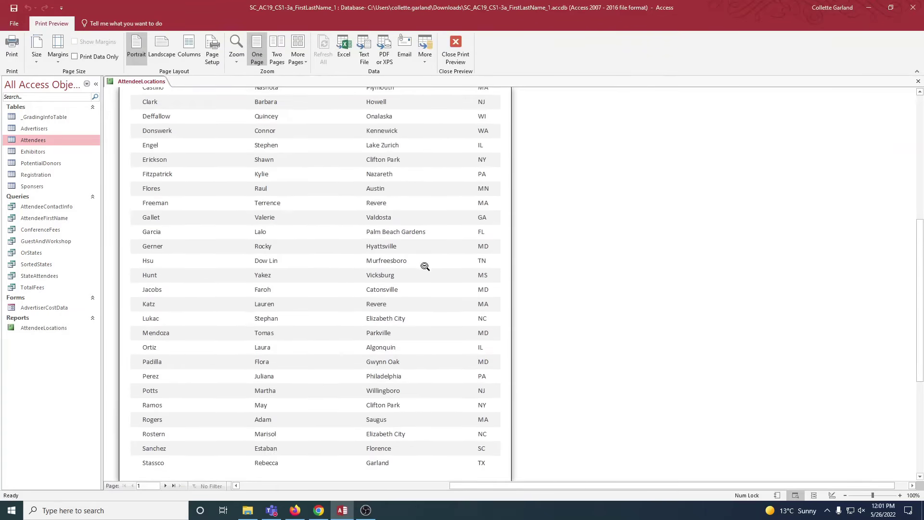
pyautogui.rightClick(146, 83)
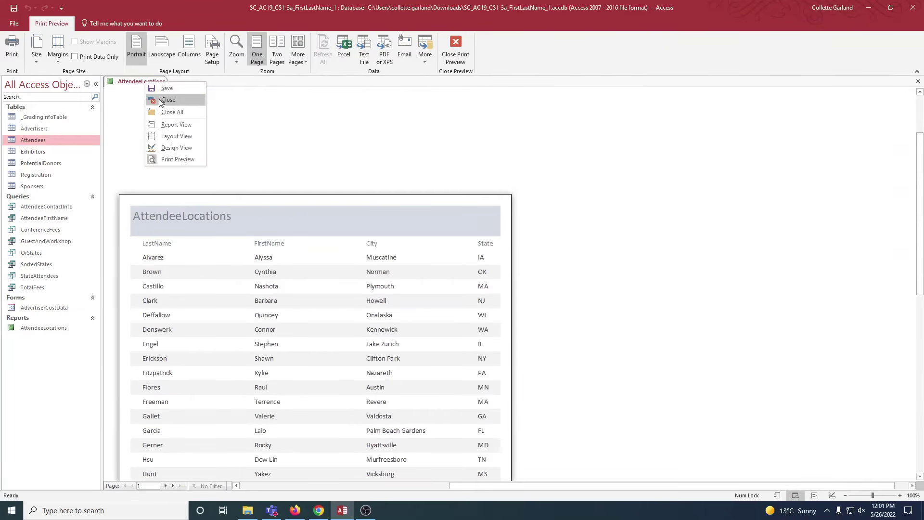
pyautogui.click(162, 102)
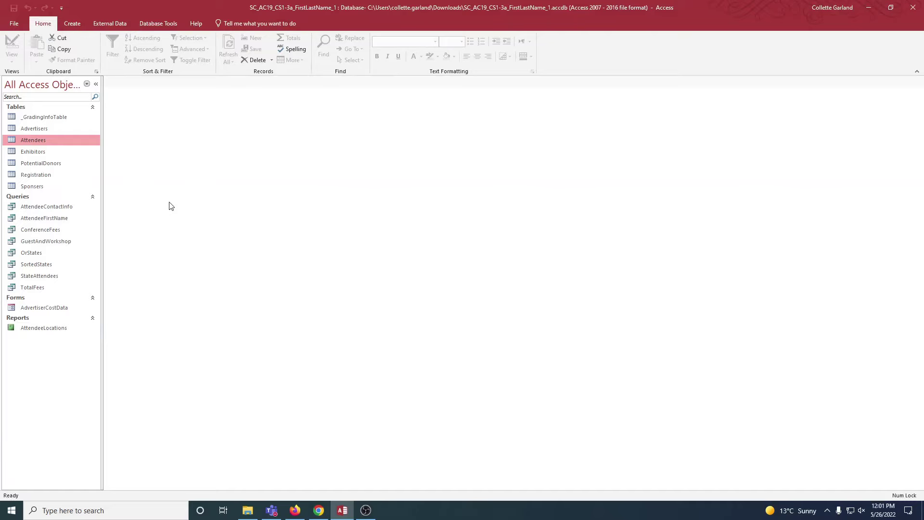
# Step: Create a new query in Design View with the Attendees table as its source
pyautogui.click(80, 27)
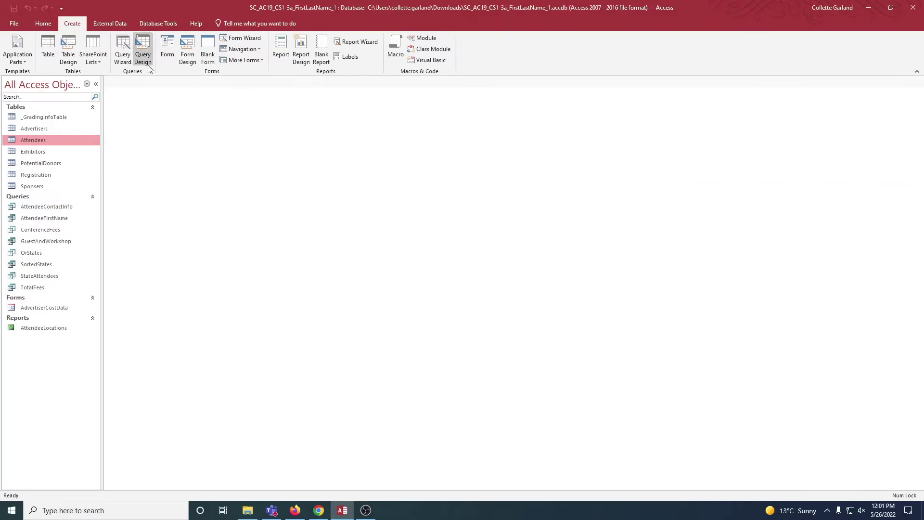
pyautogui.click(149, 69)
pyautogui.click(404, 302)
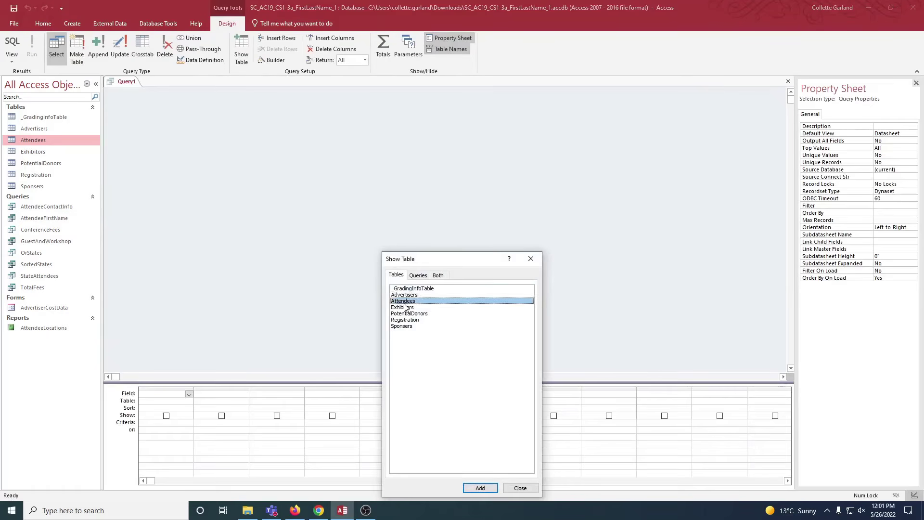
pyautogui.click(482, 488)
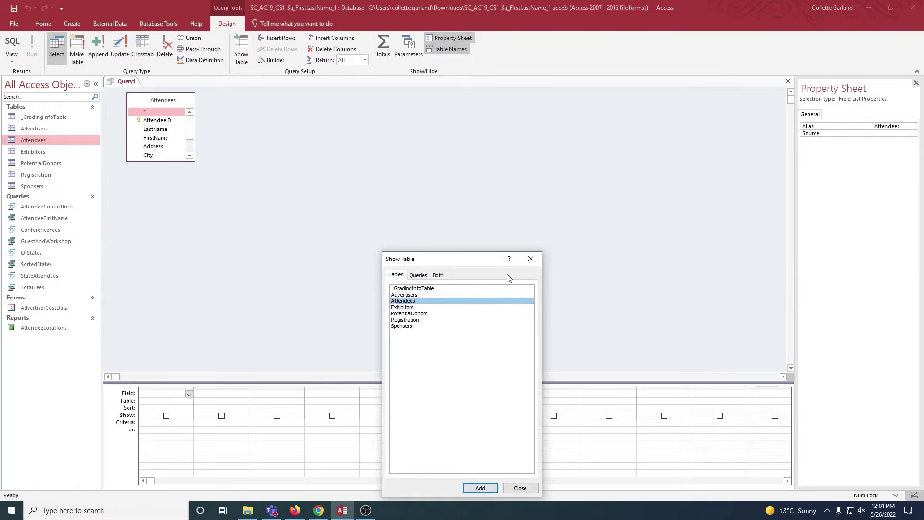
pyautogui.click(531, 259)
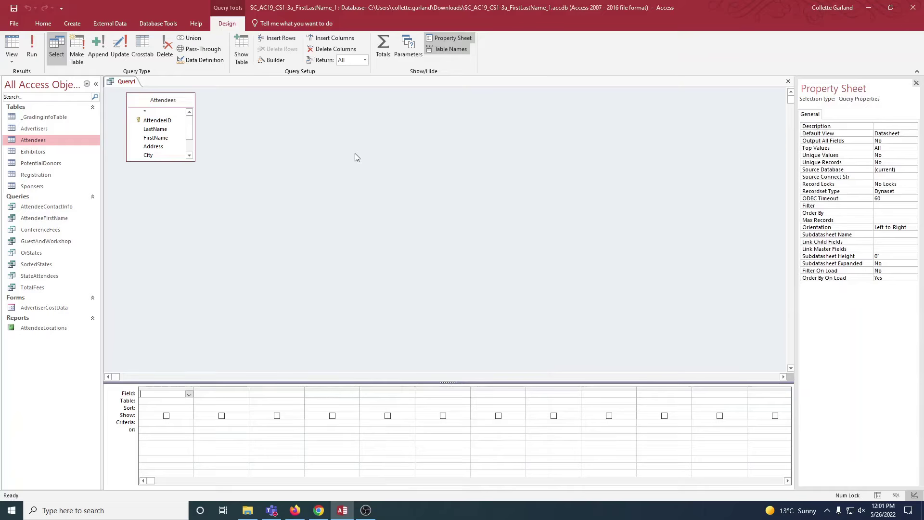
# Step: Add the LastName, FirstName, City and State fields to the query grid in that order
pyautogui.doubleClick(156, 129)
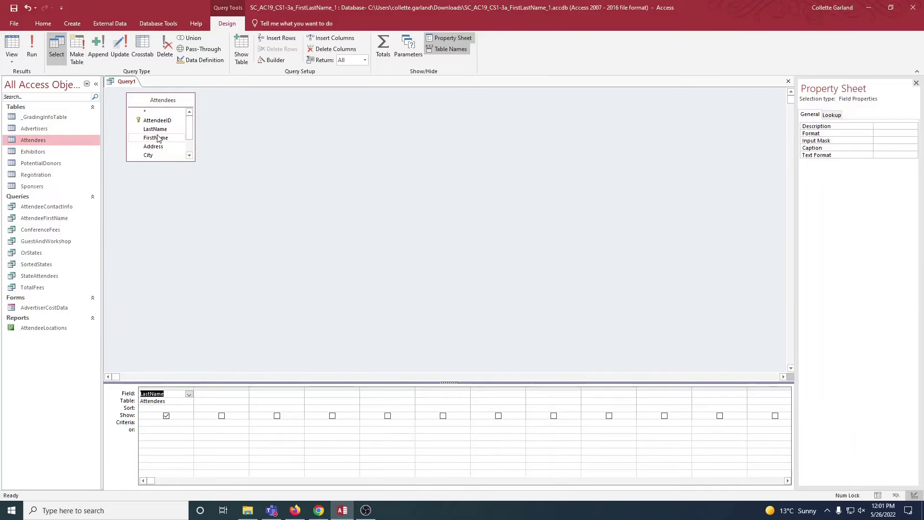
pyautogui.doubleClick(156, 138)
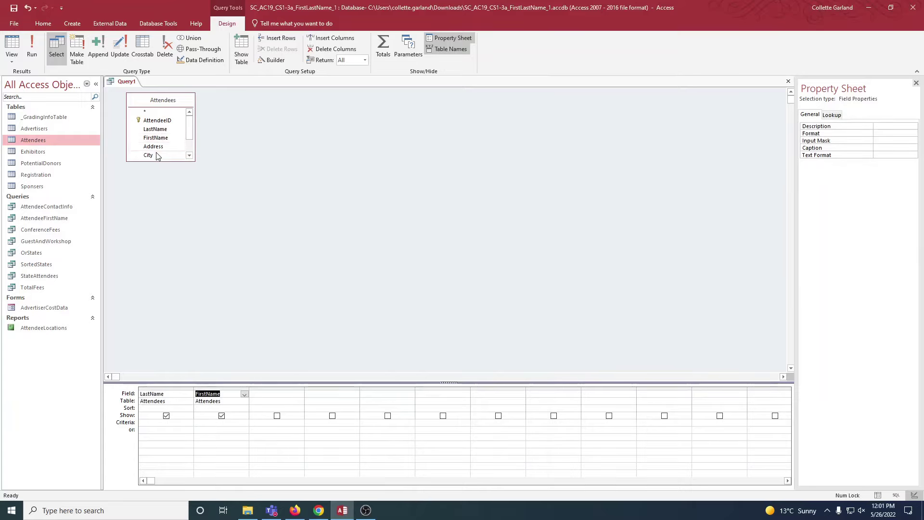
pyautogui.doubleClick(151, 155)
pyautogui.scroll(-2, 185, 153)
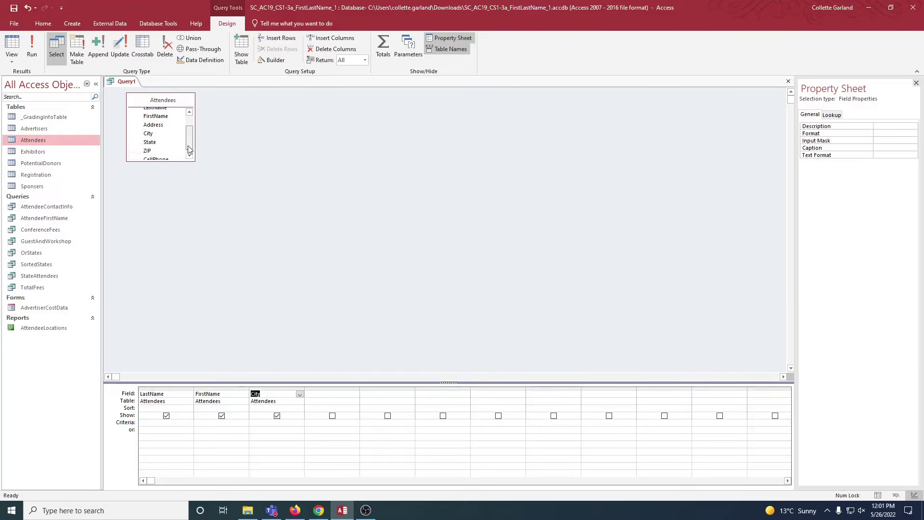
pyautogui.doubleClick(149, 140)
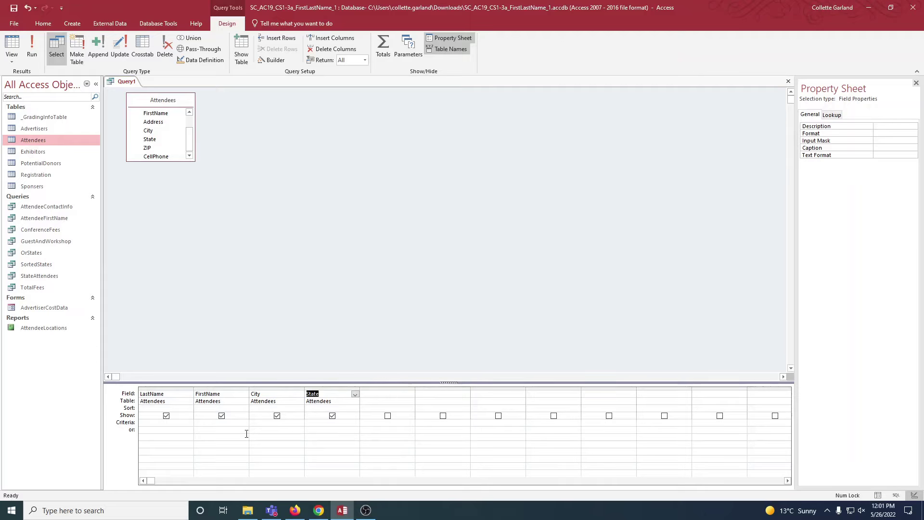
# Step: Sort the query by LastName in ascending order and set the City criterion to Philadelphia
pyautogui.click(166, 408)
pyautogui.click(189, 409)
pyautogui.click(154, 416)
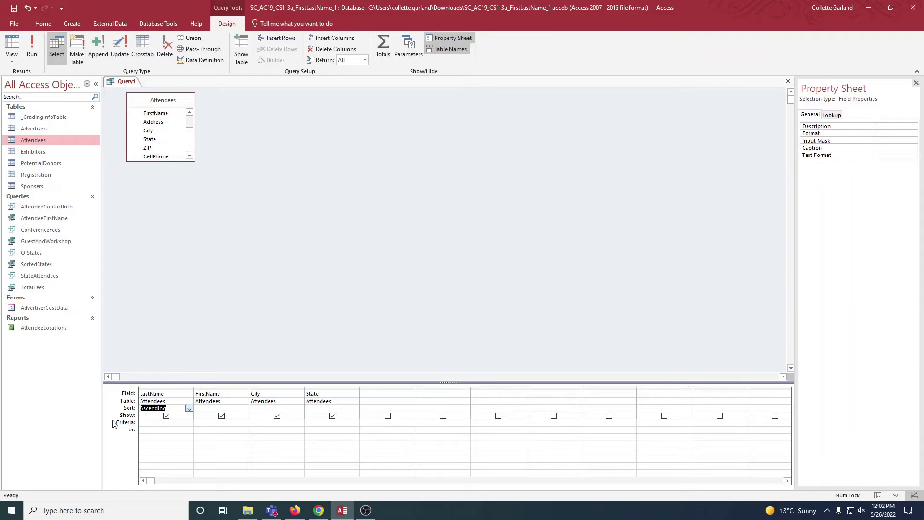
pyautogui.click(255, 426)
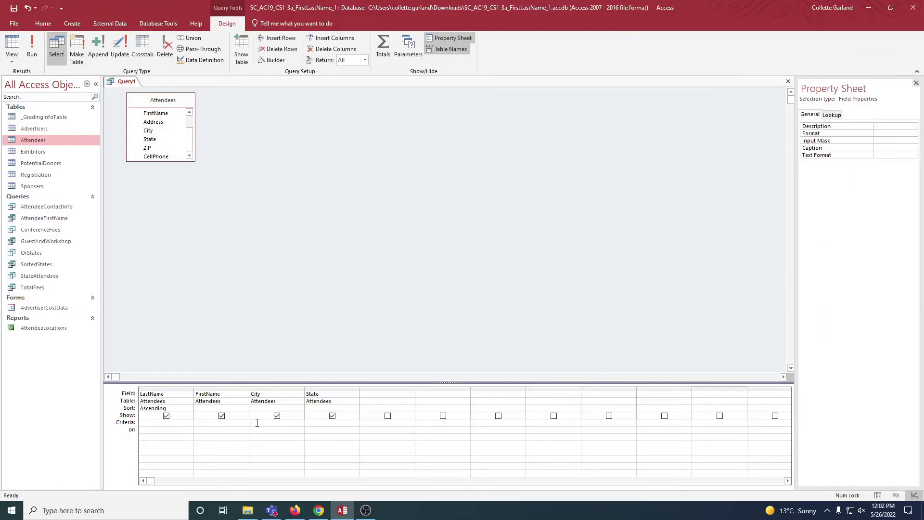
pyautogui.write('Philadelphia')
# Step: Save the query as PhiladelphiaAttendees and close it
pyautogui.rightClick(133, 84)
pyautogui.click(153, 87)
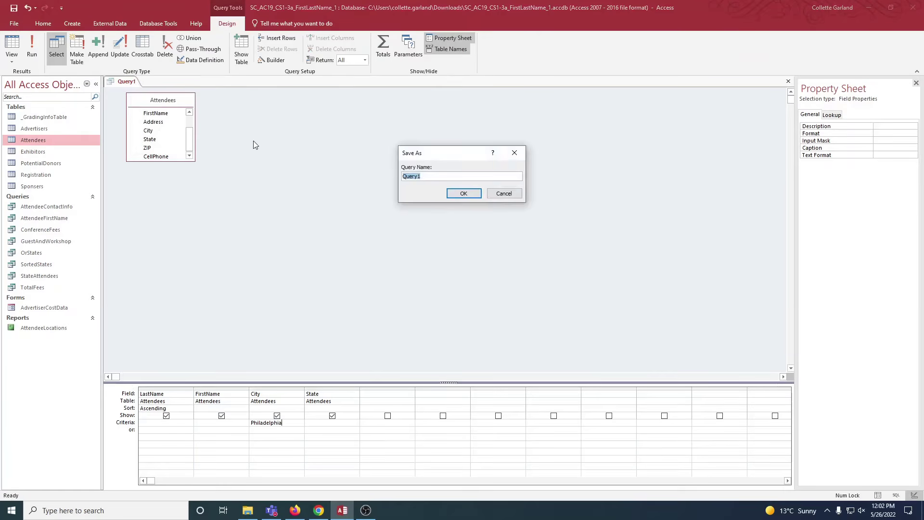
pyautogui.write('PhiladelphiaAttendees')
pyautogui.press('Return')
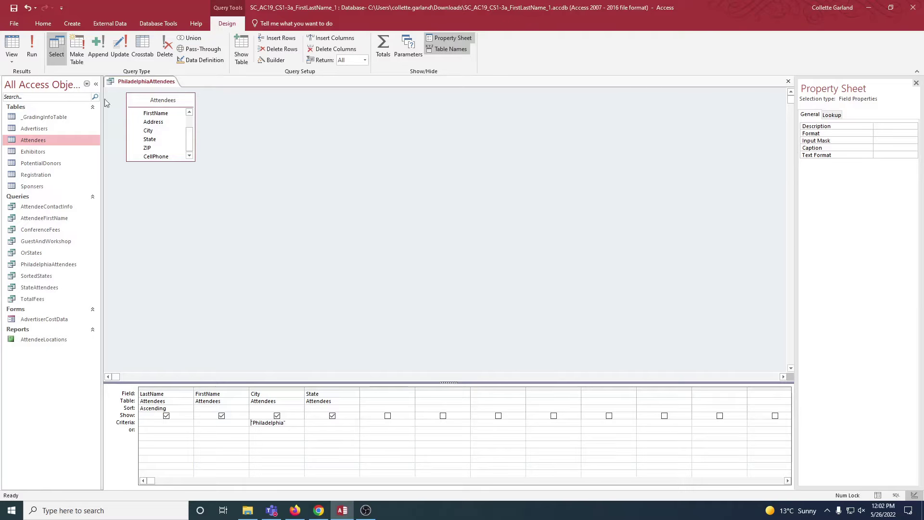
pyautogui.rightClick(130, 81)
pyautogui.click(171, 96)
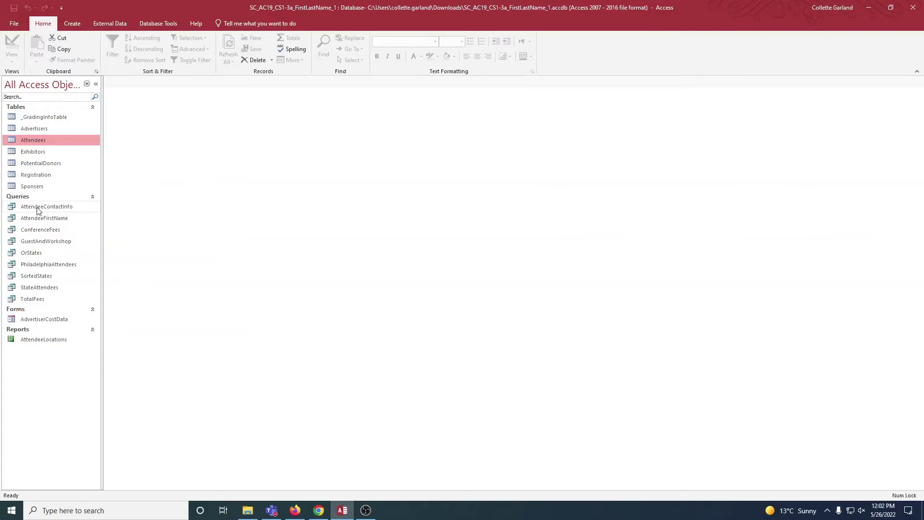
# Step: Open the GuestAndWorkshop query in Design View and add the RegistrationFee field between AttendeeID and GuestFee
pyautogui.rightClick(53, 244)
pyautogui.click(73, 261)
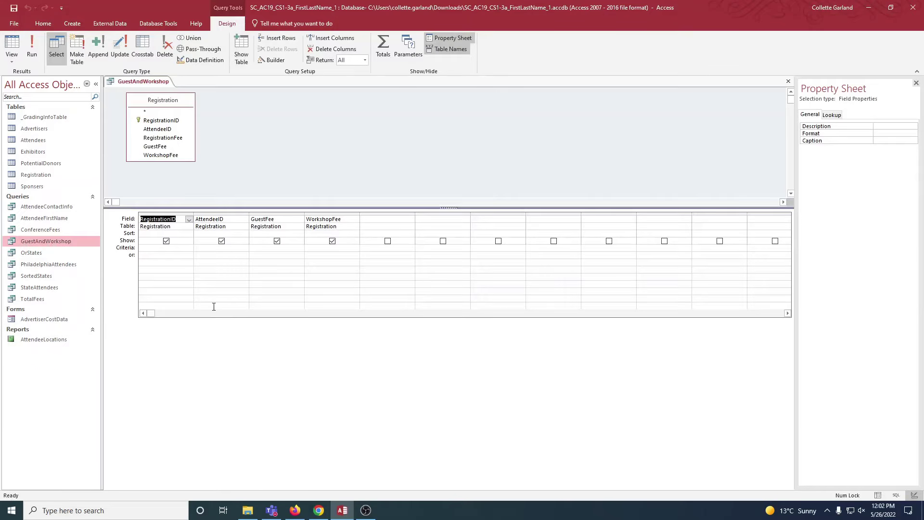
pyautogui.moveTo(179, 139); pyautogui.dragTo(385, 240)
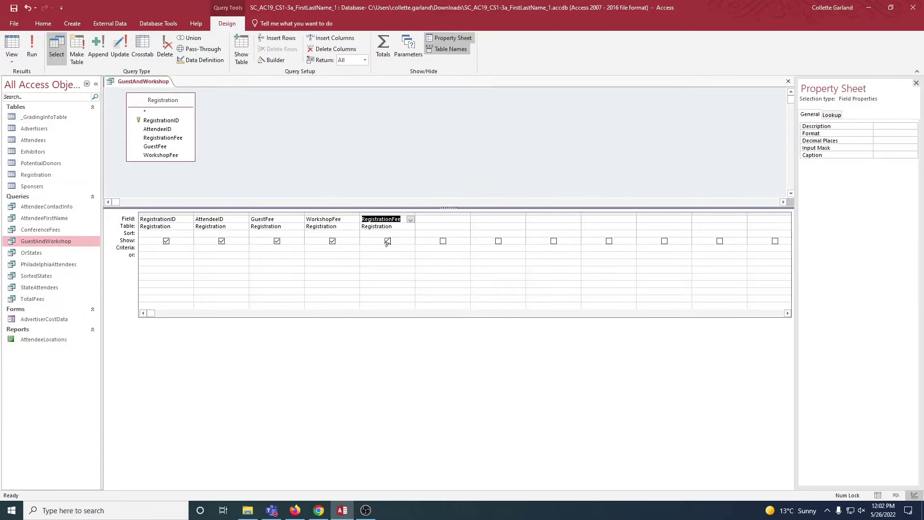
pyautogui.click(395, 213)
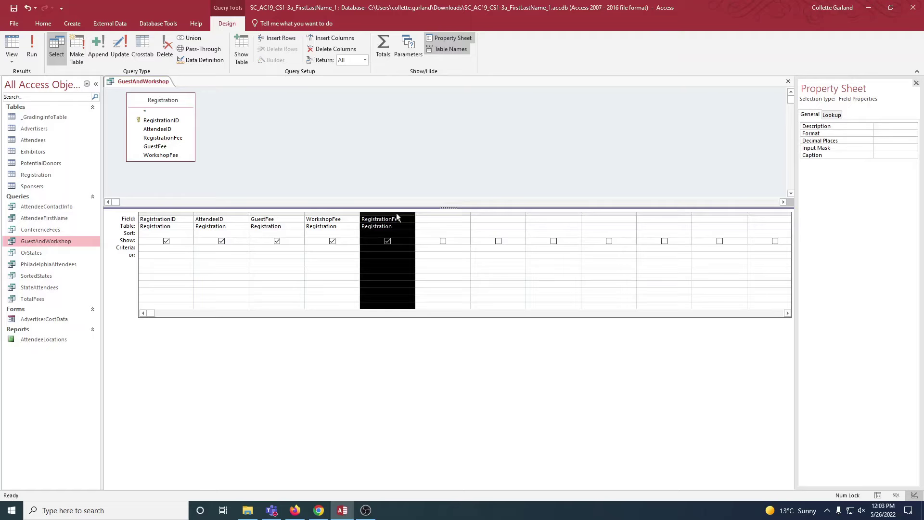
pyautogui.moveTo(397, 212); pyautogui.dragTo(279, 214)
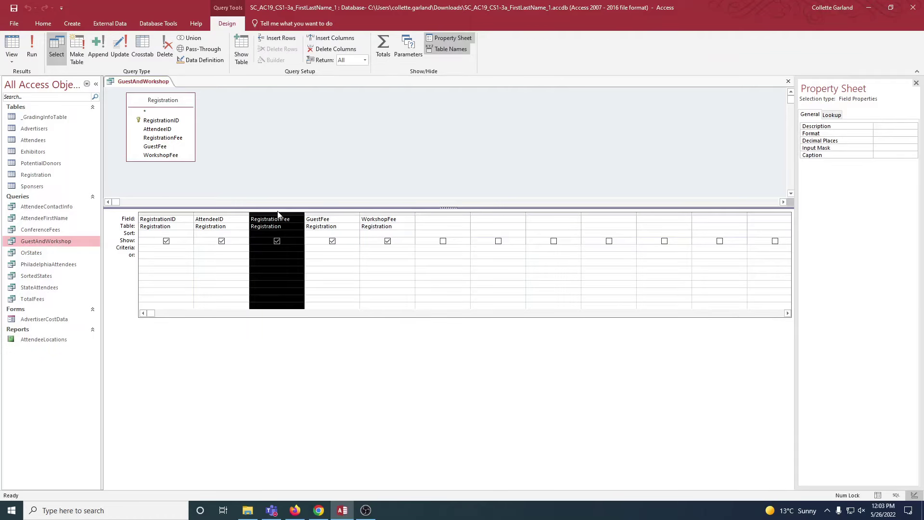
# Step: Set the criteria for both GuestFee and WorkshopFee to 0 on the same row and display the query's results
pyautogui.click(290, 258)
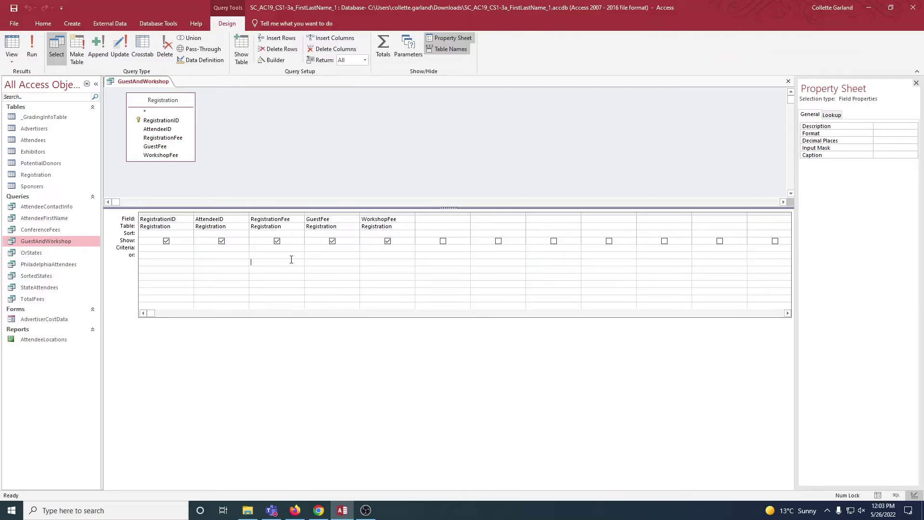
pyautogui.click(321, 246)
pyautogui.write('=0')
pyautogui.write('0')
pyautogui.click(14, 46)
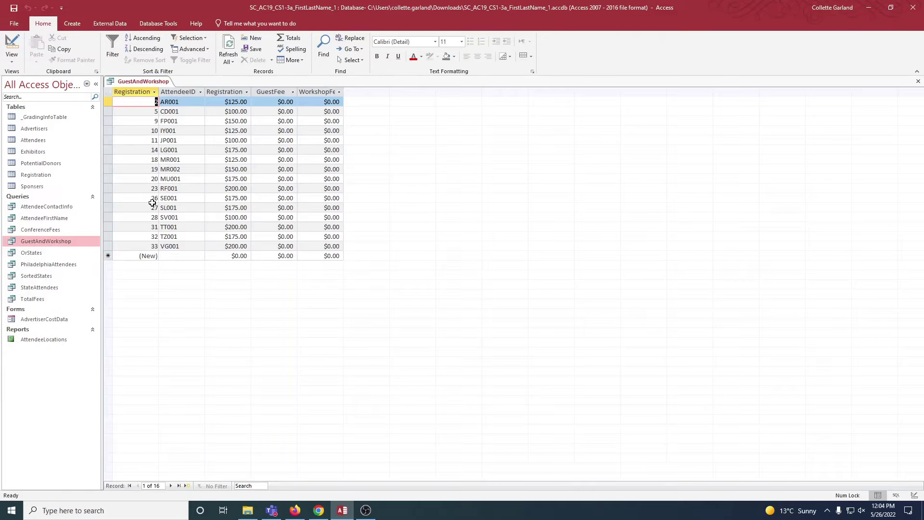
# Step: Save the GuestAndWorkshop query and close it
pyautogui.rightClick(146, 82)
pyautogui.click(163, 87)
pyautogui.rightClick(162, 88)
pyautogui.click(176, 101)
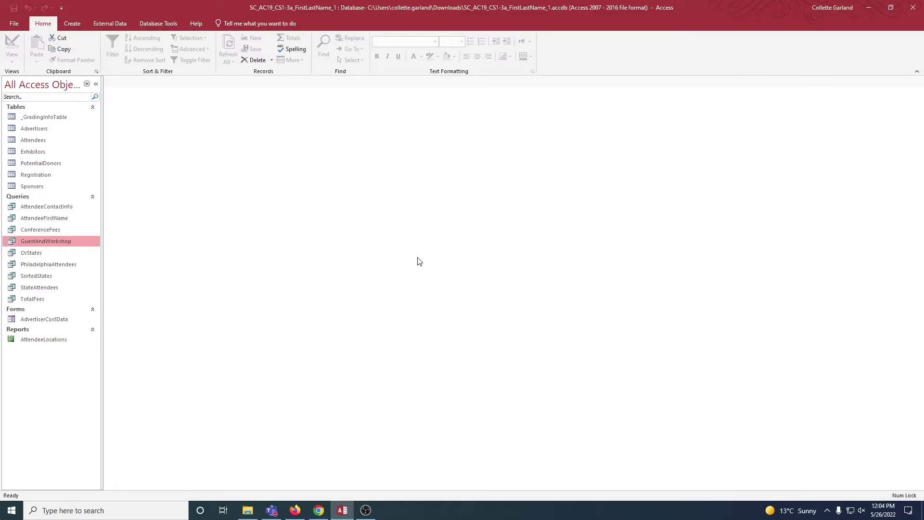
# Step: Create a new query in Design View and add the Attendees and Registration tables to it
pyautogui.click(72, 25)
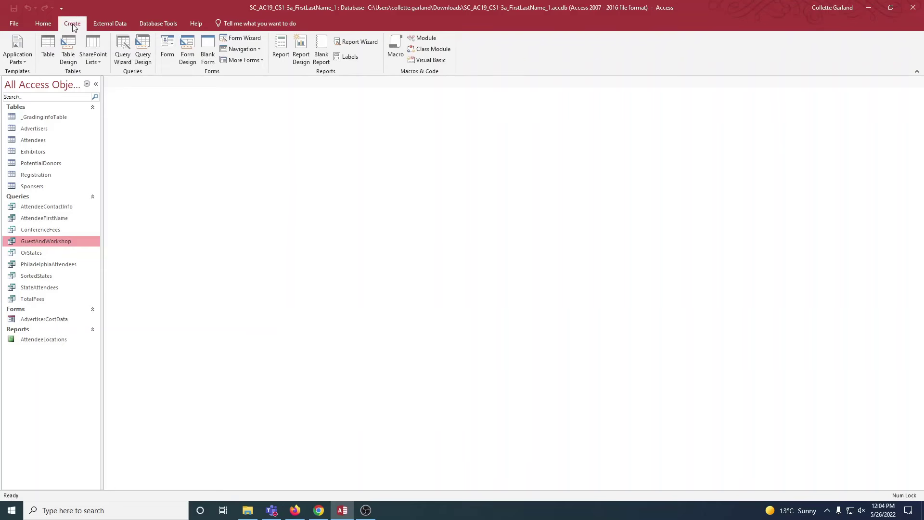
pyautogui.click(140, 56)
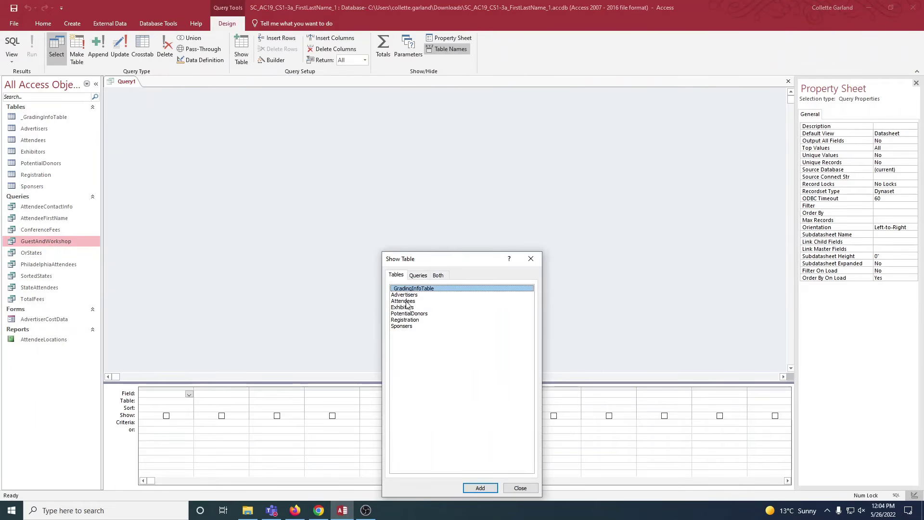
pyautogui.click(407, 301)
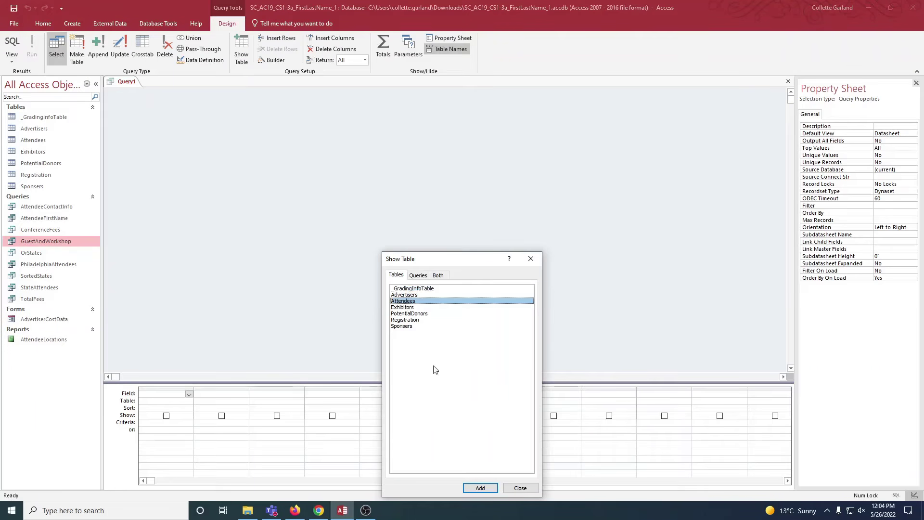
pyautogui.click(481, 488)
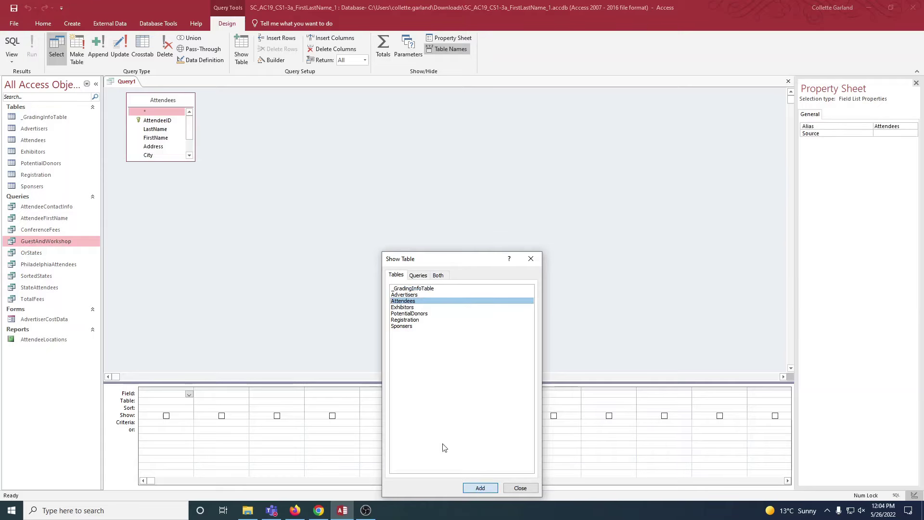
pyautogui.click(407, 320)
pyautogui.click(480, 488)
pyautogui.click(520, 488)
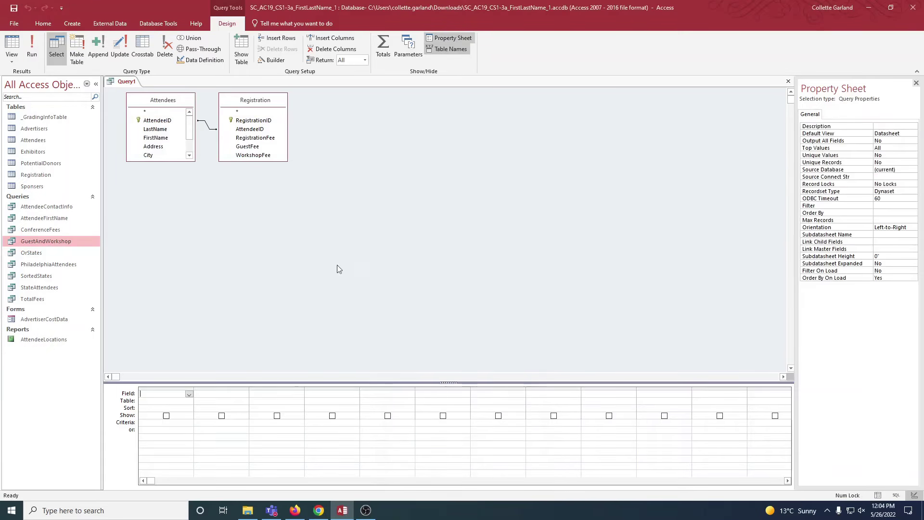
# Step: Enlarge the Attendees and Registration field lists to make room for all their fields
pyautogui.moveTo(166, 161); pyautogui.dragTo(163, 197)
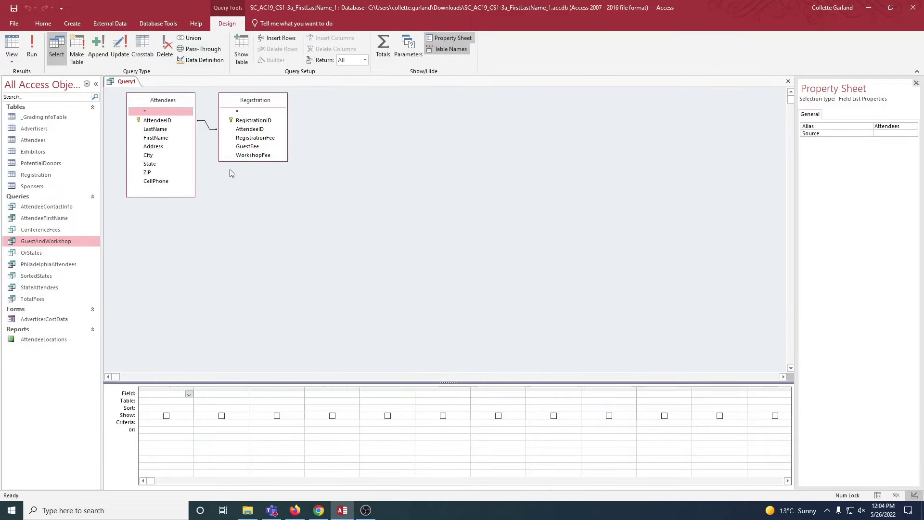
pyautogui.moveTo(239, 161); pyautogui.dragTo(239, 192)
pyautogui.click(310, 166)
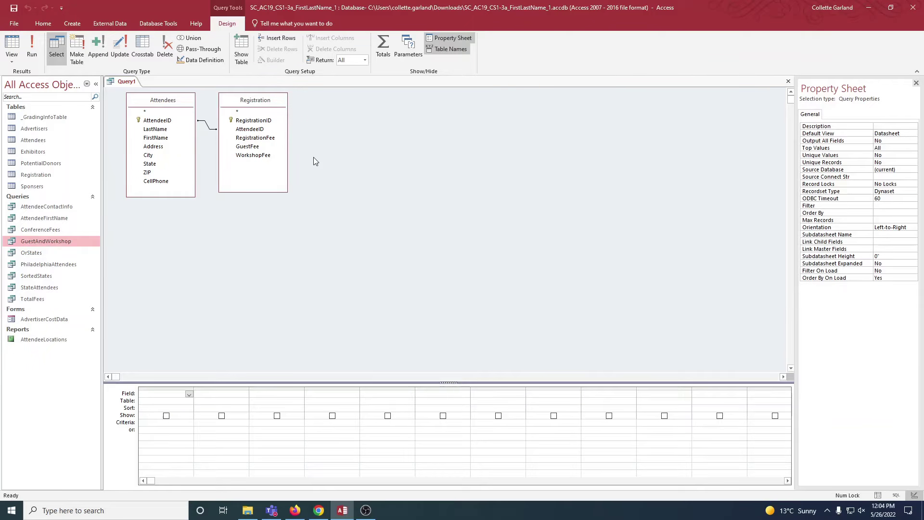
# Step: Add FirstName and LastName from Attendees, followed by RegistrationID, RegistrationFee and WorkshopFee from Registration, to the query grid
pyautogui.doubleClick(164, 139)
pyautogui.doubleClick(164, 130)
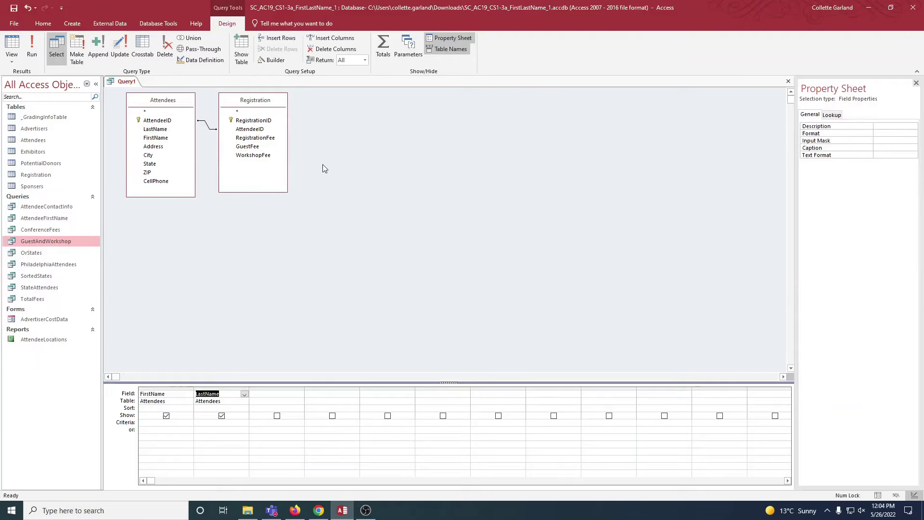
pyautogui.click(264, 130)
pyautogui.doubleClick(264, 124)
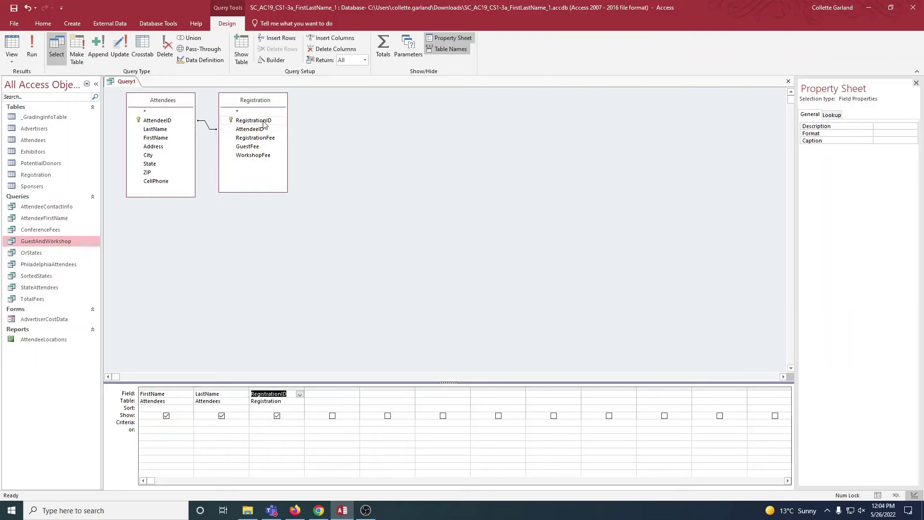
pyautogui.doubleClick(262, 138)
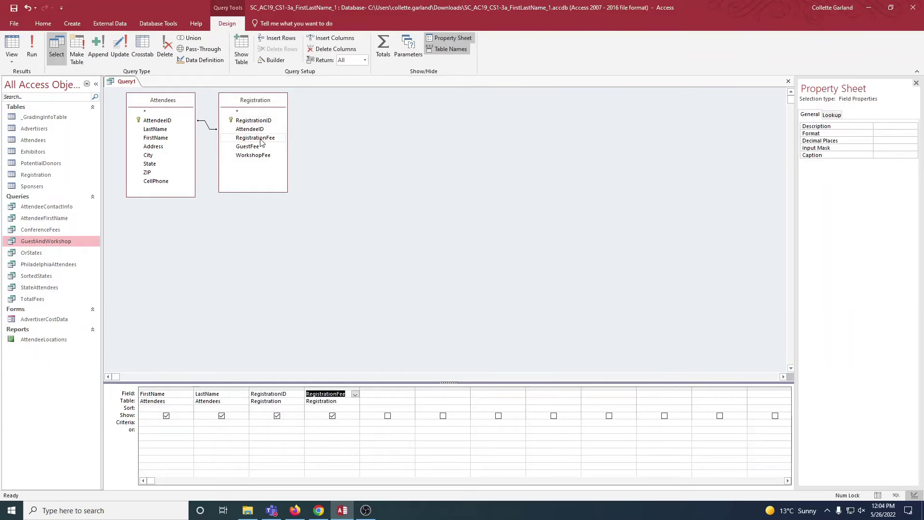
pyautogui.doubleClick(263, 156)
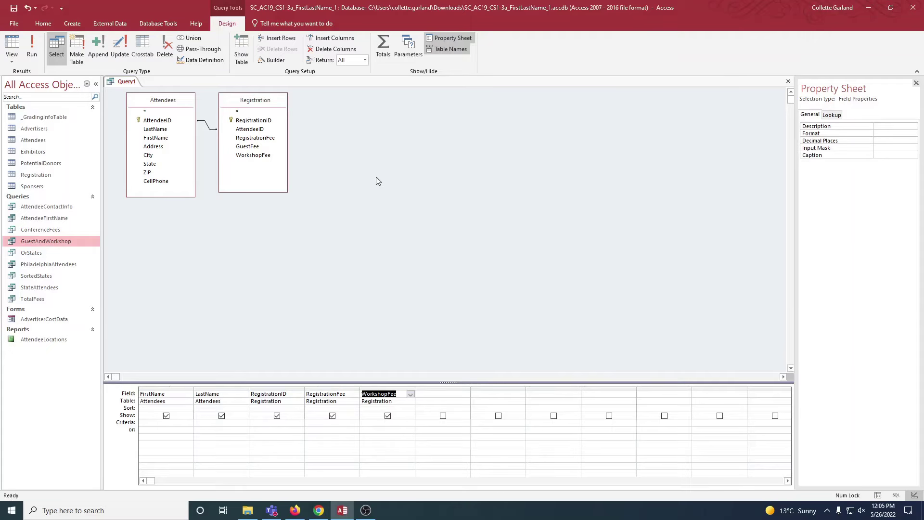
# Step: Save the query as AttendeeRegistration and close it
pyautogui.rightClick(123, 81)
pyautogui.click(137, 86)
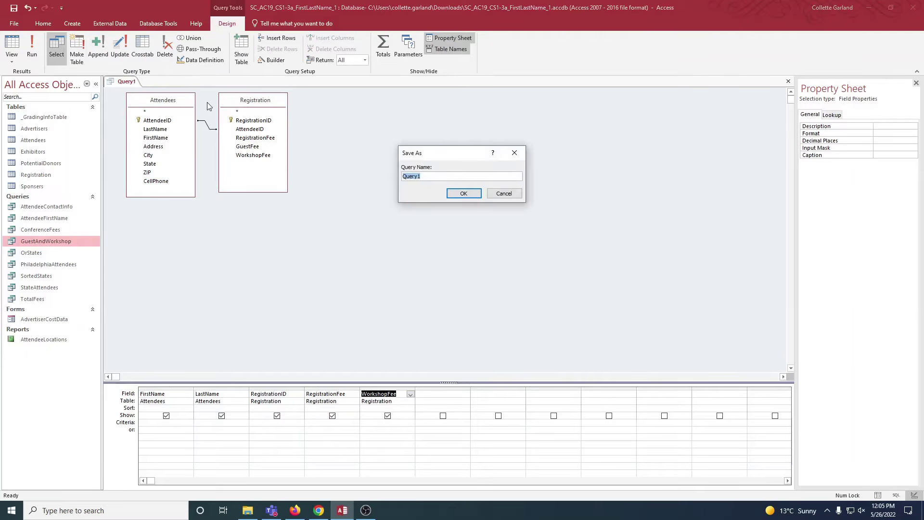
pyautogui.write('AttendeeRegistration')
pyautogui.press('Return')
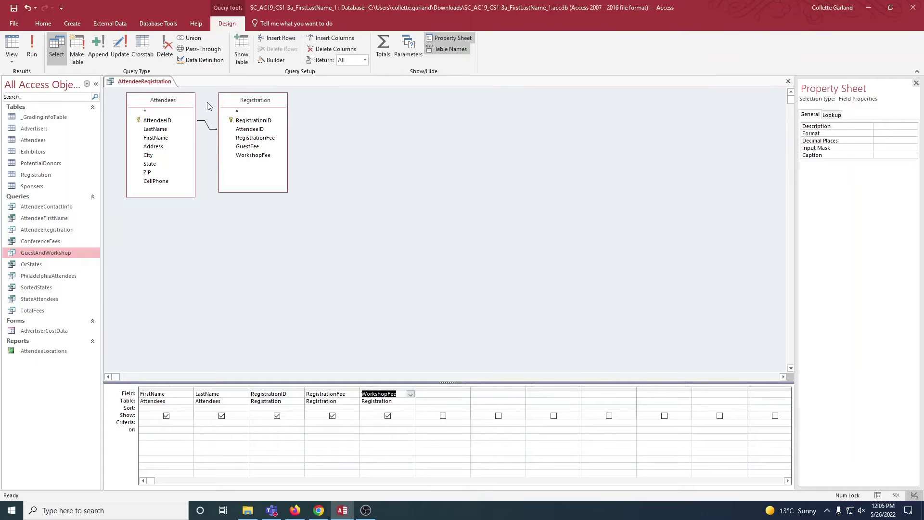
pyautogui.rightClick(160, 82)
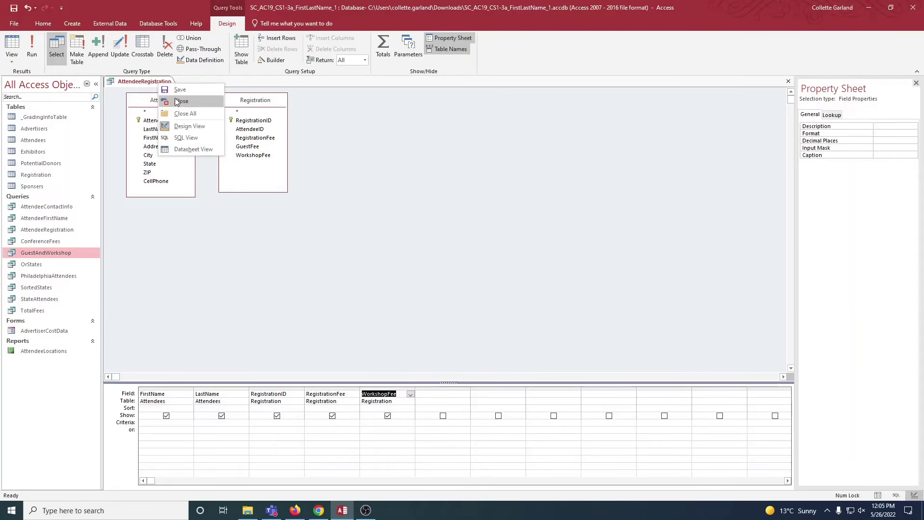
pyautogui.click(177, 101)
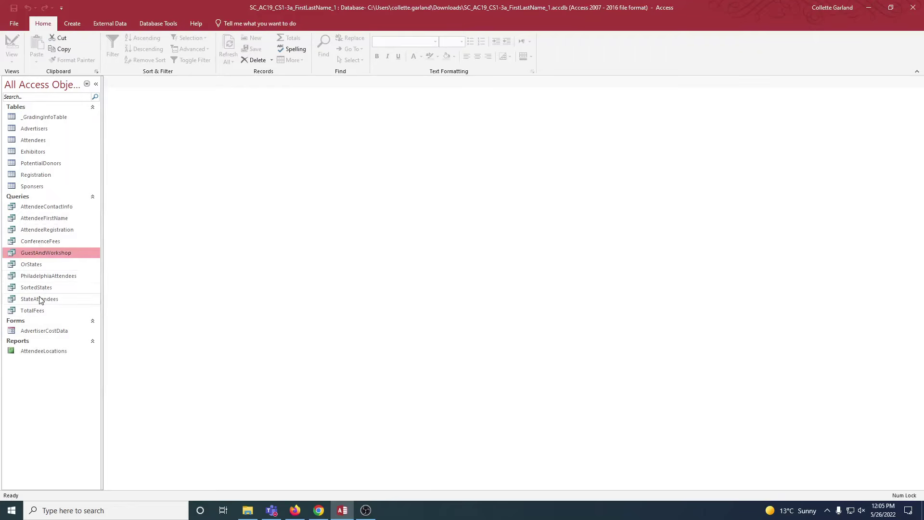
# Step: Open the OrStates query in Design View and move the State field to the first column
pyautogui.rightClick(46, 256)
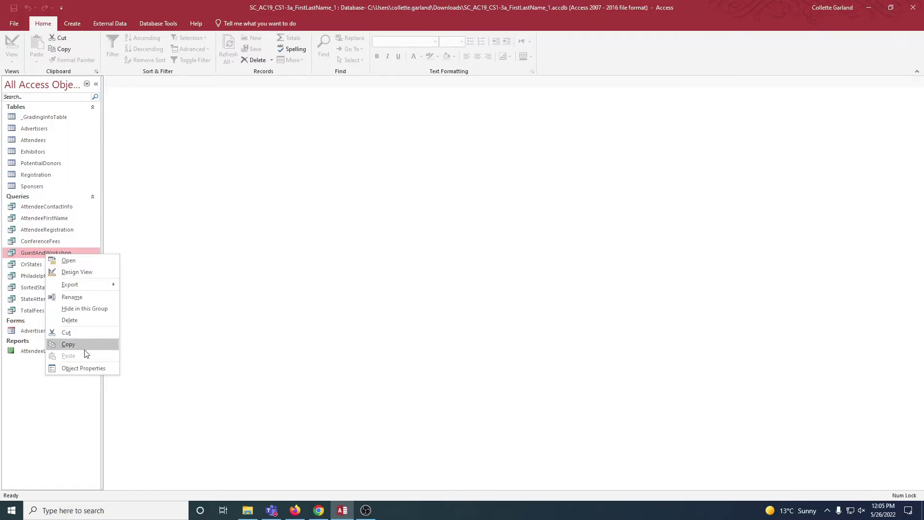
pyautogui.click(120, 234)
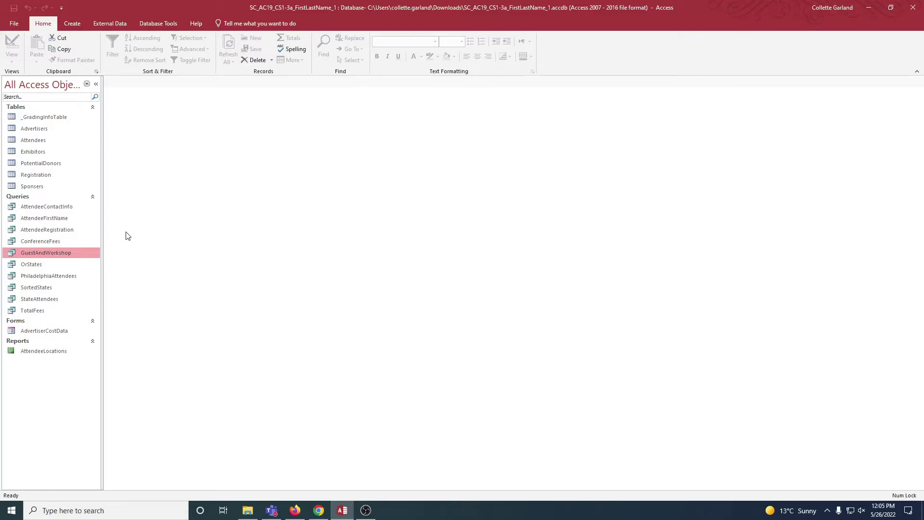
pyautogui.rightClick(41, 265)
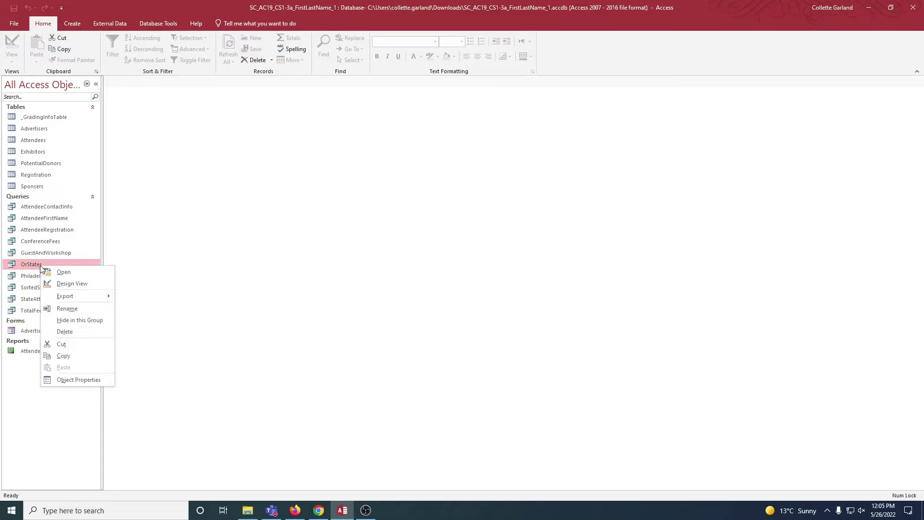
pyautogui.click(68, 284)
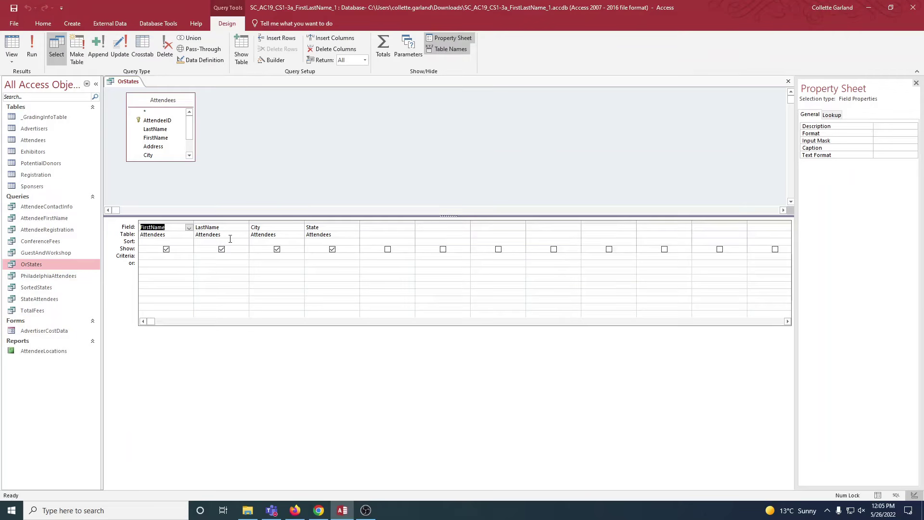
pyautogui.click(326, 223)
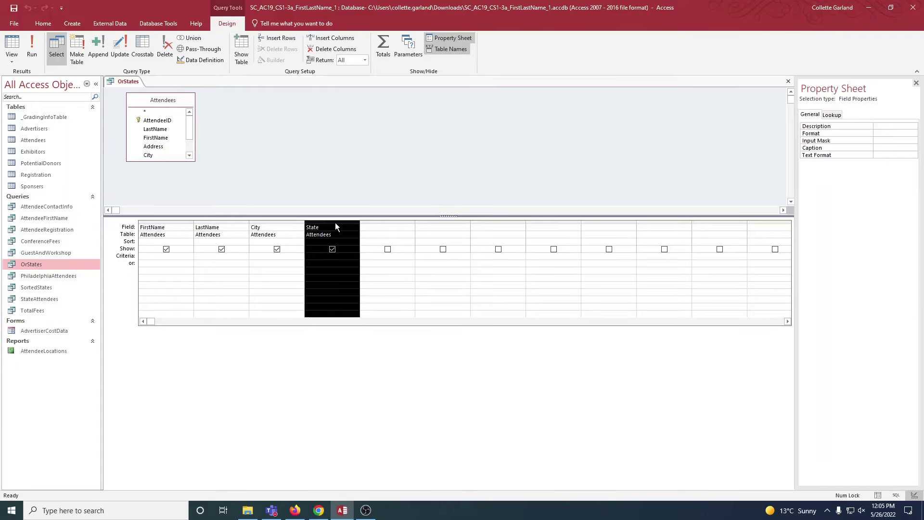
pyautogui.moveTo(335, 223); pyautogui.dragTo(159, 222)
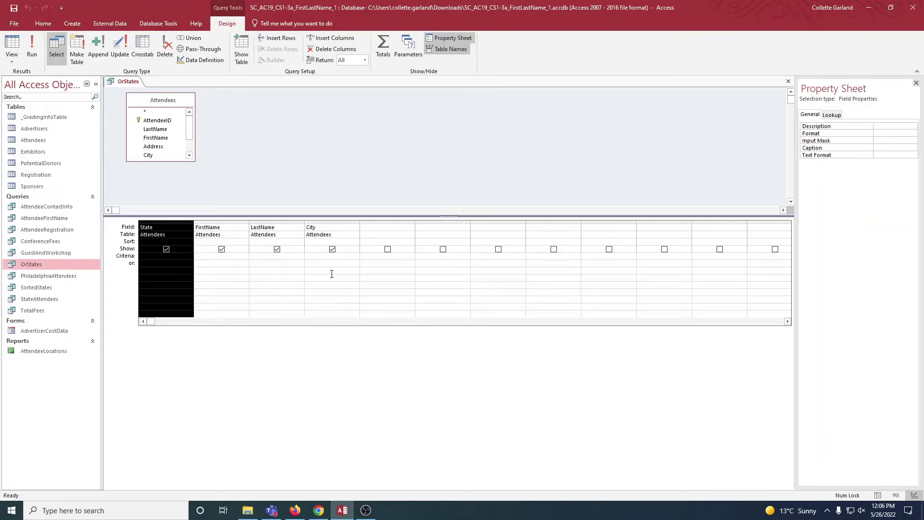
# Step: Set the State criteria to NY or NJ, using separate criteria rows
pyautogui.click(186, 253)
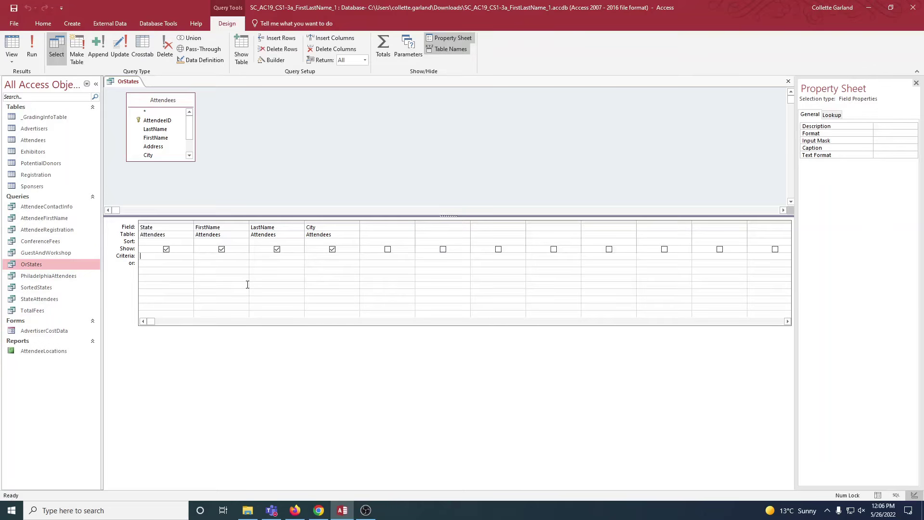
pyautogui.write('NY')
pyautogui.click(184, 269)
pyautogui.write('NJ')
# Step: Sort the query in ascending order by State and by LastName, and display its results
pyautogui.click(185, 242)
pyautogui.click(189, 242)
pyautogui.click(186, 250)
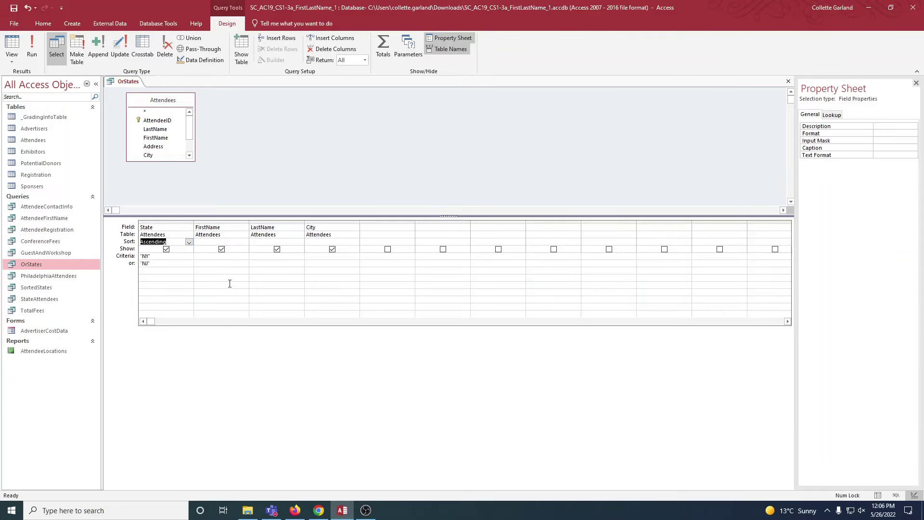
pyautogui.click(299, 243)
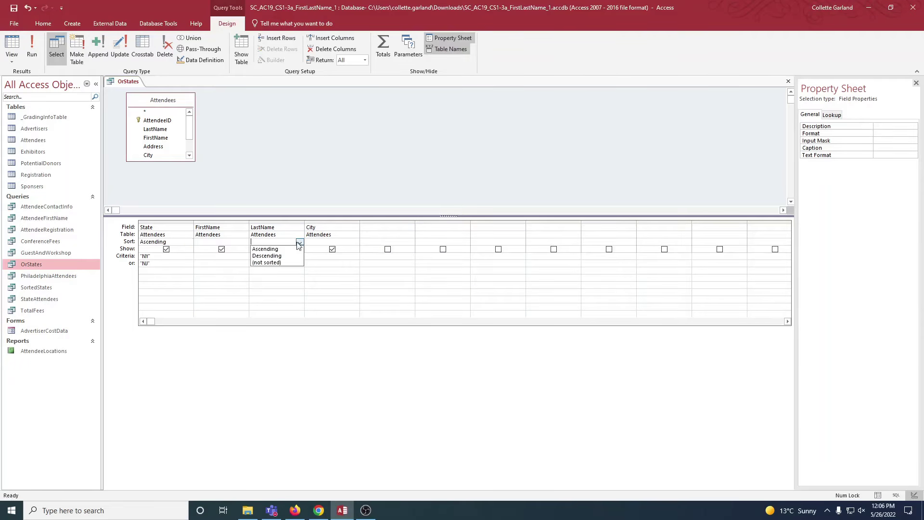
pyautogui.click(293, 250)
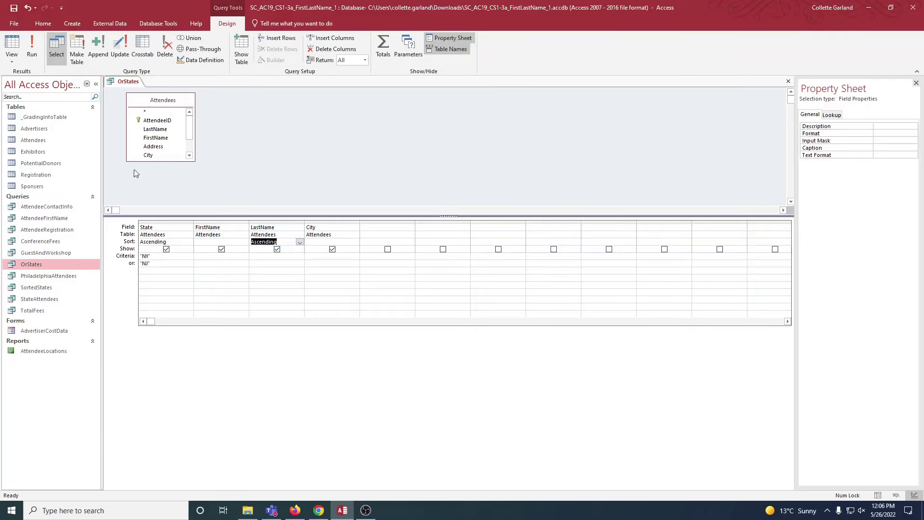
pyautogui.click(12, 46)
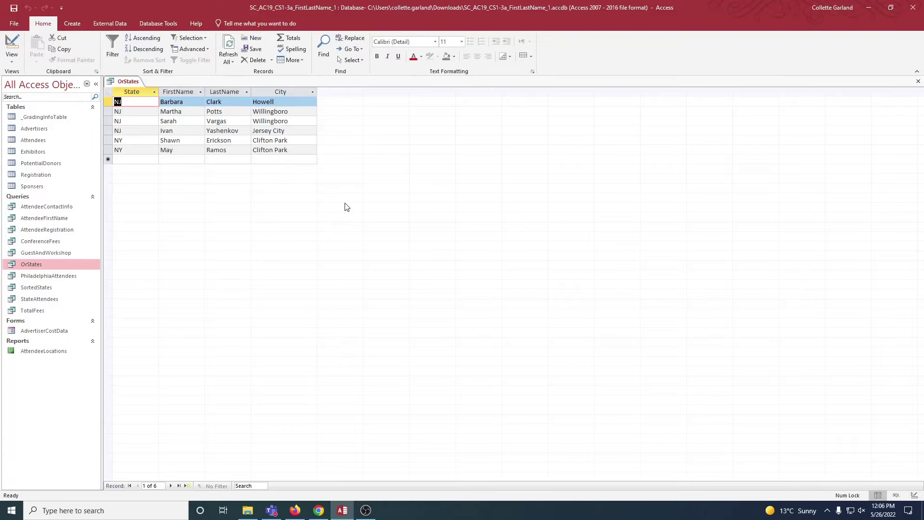
# Step: Save the OrStates query and close it
pyautogui.rightClick(130, 85)
pyautogui.click(130, 86)
pyautogui.rightClick(130, 85)
pyautogui.click(150, 101)
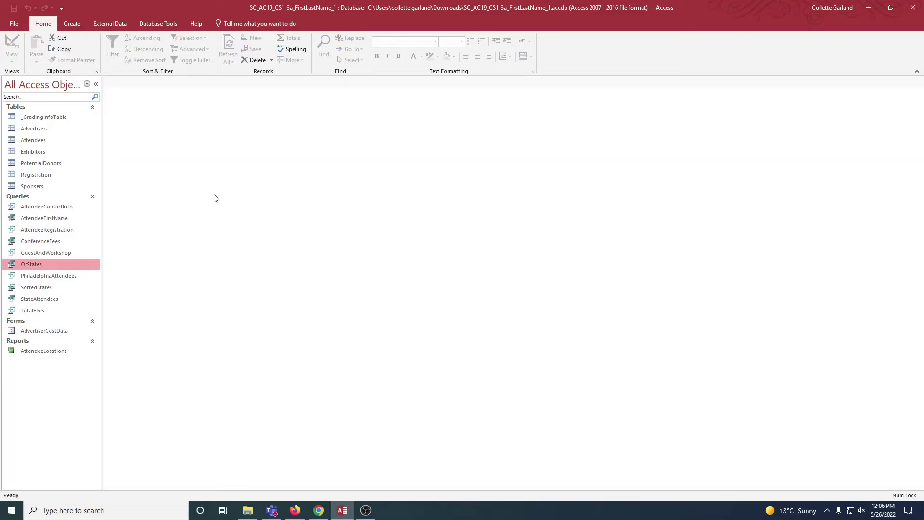
# Step: Start a new query with the Crosstab Query Wizard, using the Attendees table as its source
pyautogui.click(80, 25)
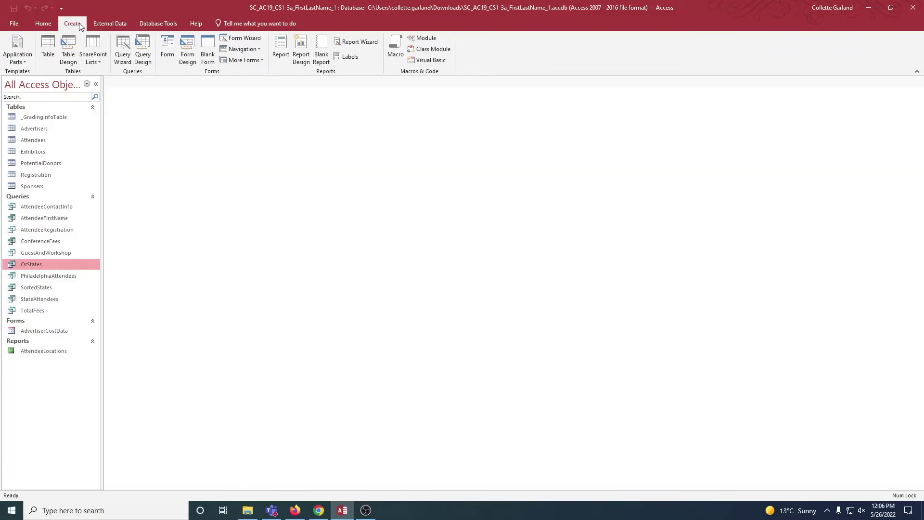
pyautogui.click(123, 60)
pyautogui.click(505, 158)
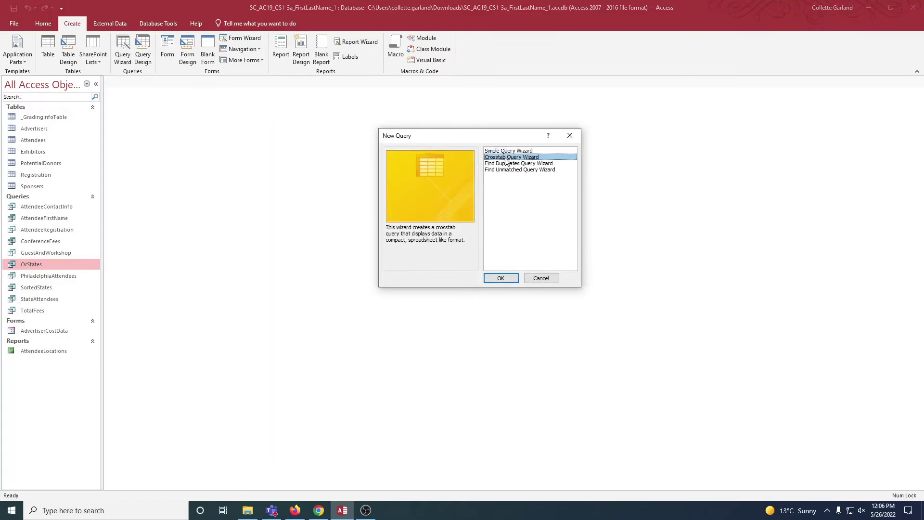
pyautogui.click(500, 278)
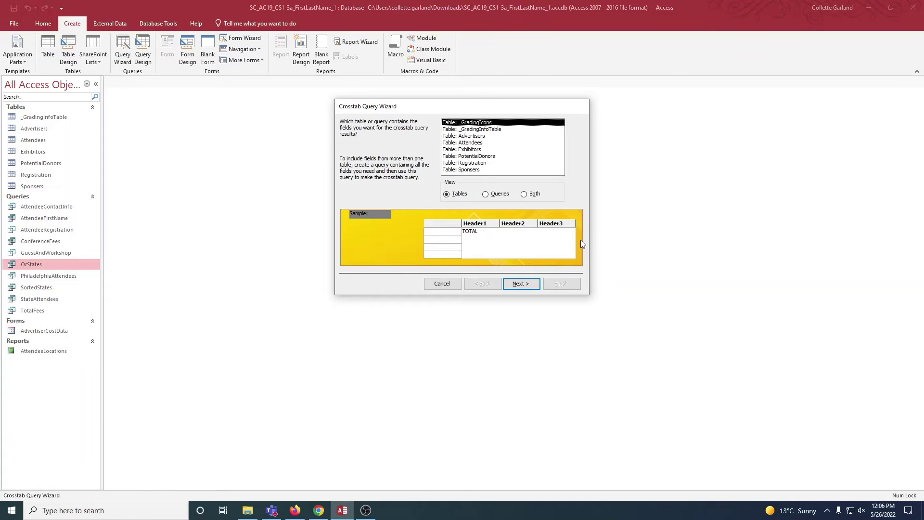
pyautogui.click(479, 143)
pyautogui.click(520, 284)
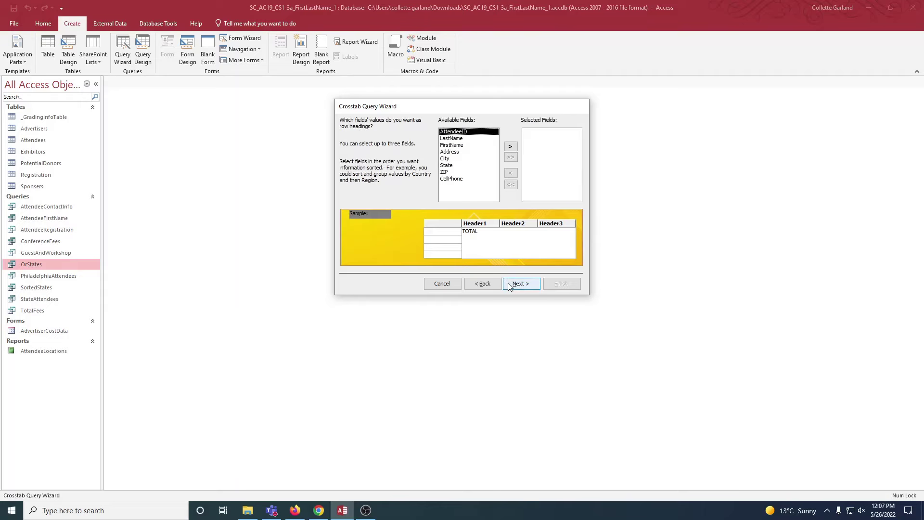
# Step: Use the State field as the crosstab's row heading and continue to the column heading choice
pyautogui.click(460, 166)
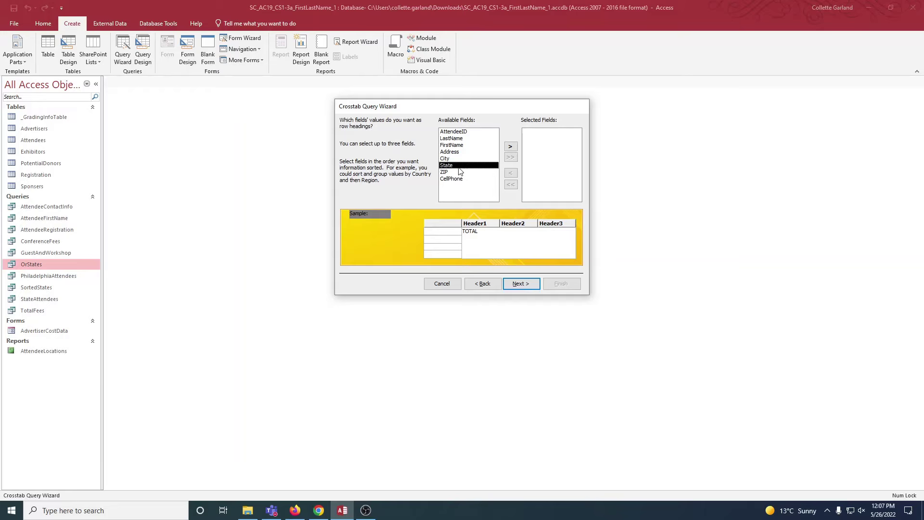
pyautogui.click(510, 147)
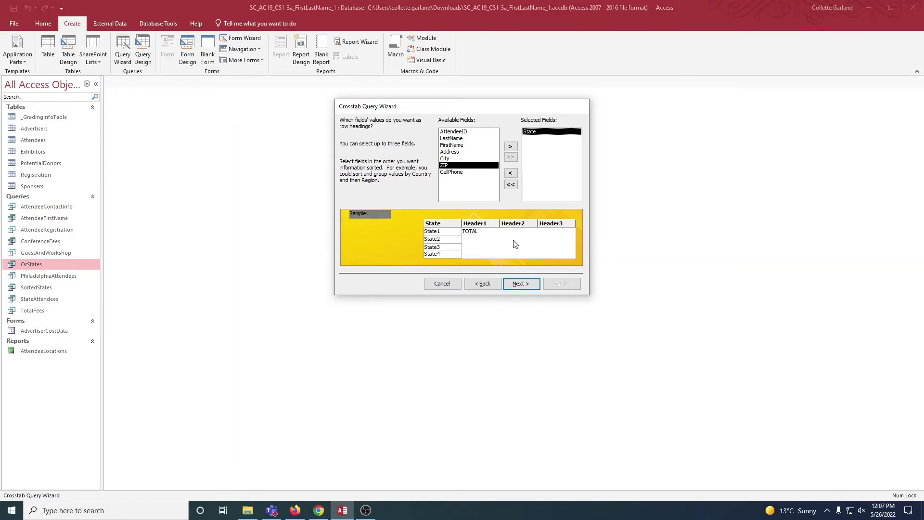
pyautogui.click(520, 284)
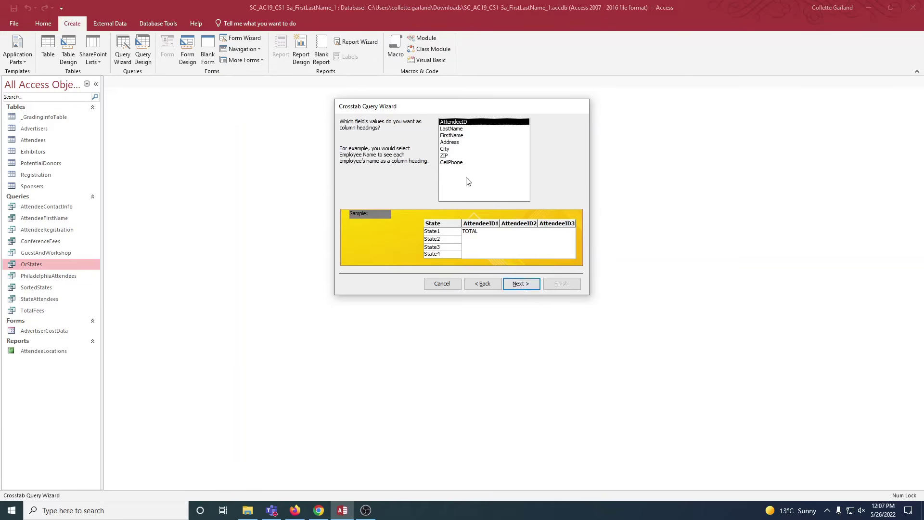
# Step: Use the City field as the crosstab's column heading and calculate the count of AttendeeID, including row sums
pyautogui.click(451, 149)
pyautogui.click(516, 286)
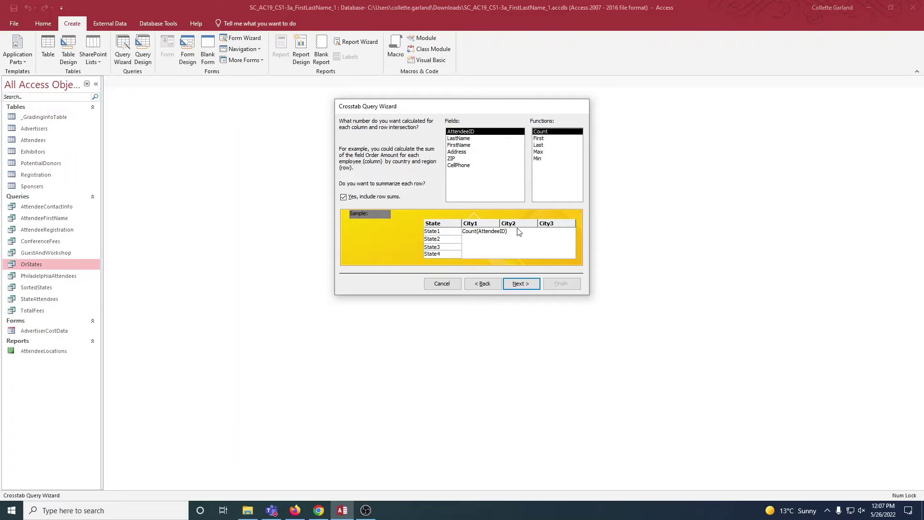
pyautogui.click(523, 284)
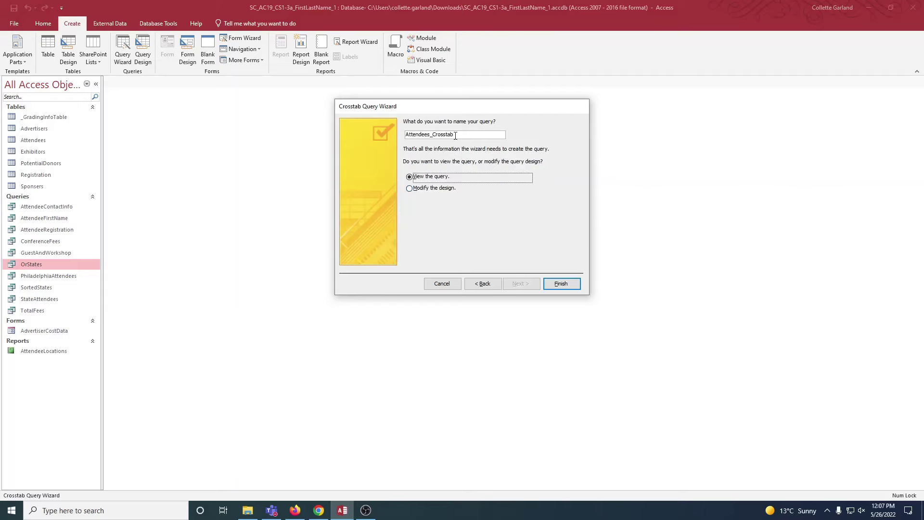
# Step: Name the crosstab query State_CityCrosstab and finish the wizard to view the query
pyautogui.click(429, 135)
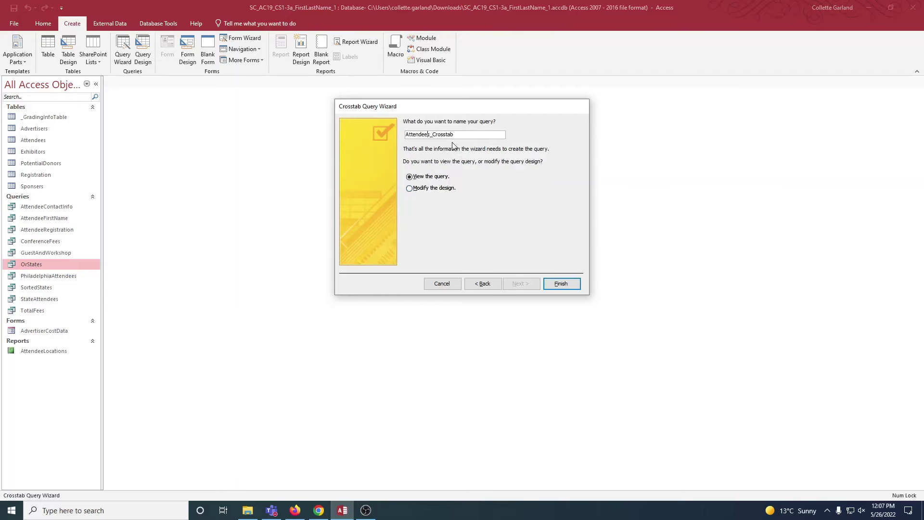
pyautogui.press('BackSpace')
pyautogui.press('BackSpace')
pyautogui.press('BackSpace')
pyautogui.press('BackSpace')
pyautogui.press('BackSpace')
pyautogui.press('BackSpace')
pyautogui.press('BackSpace')
pyautogui.press('BackSpace')
pyautogui.press('BackSpace')
pyautogui.write('State_City')
pyautogui.click(561, 284)
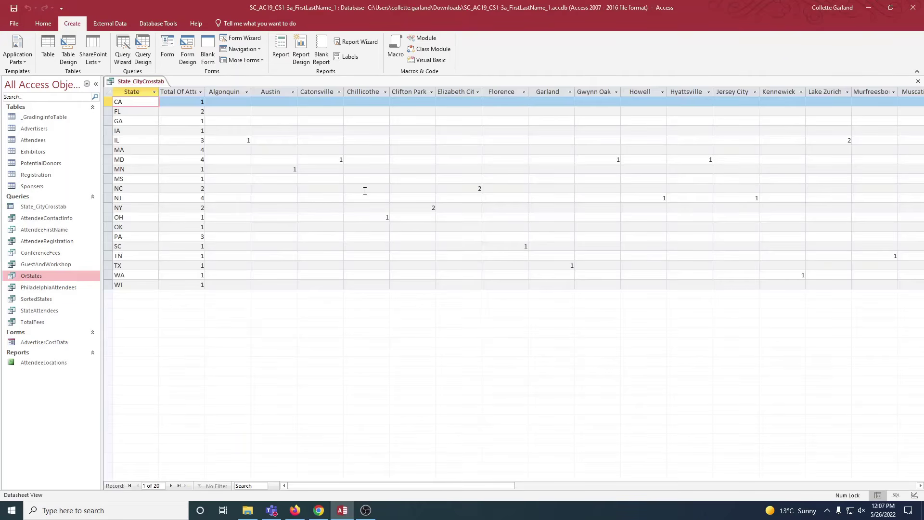
# Step: Save the State_CityCrosstab query and close it
pyautogui.rightClick(153, 82)
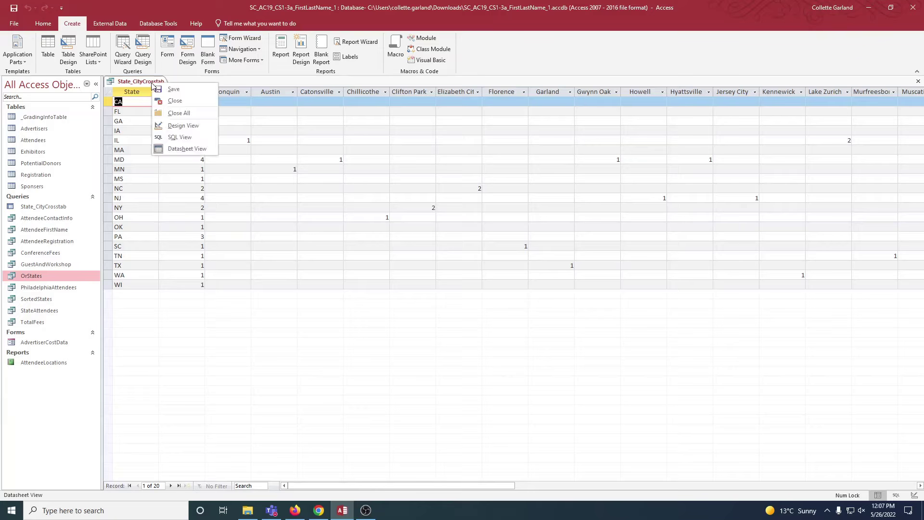
pyautogui.click(173, 91)
pyautogui.rightClick(155, 82)
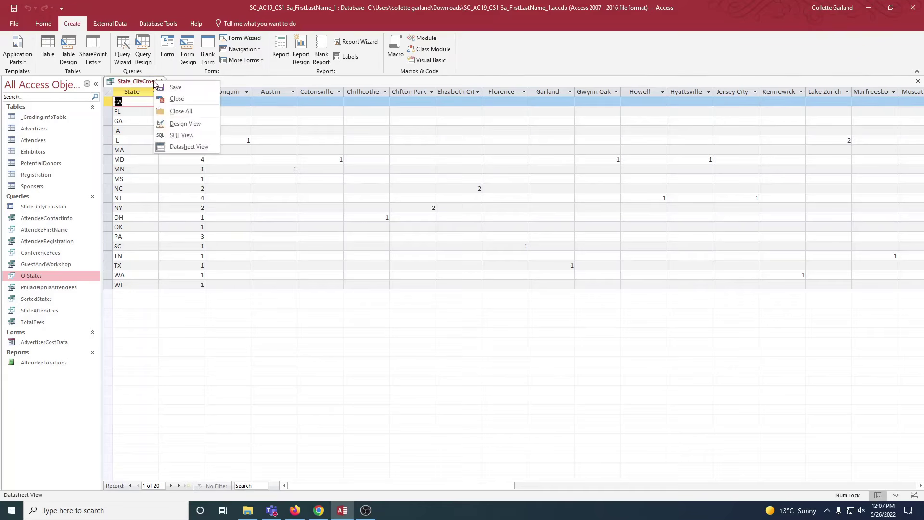
pyautogui.click(174, 100)
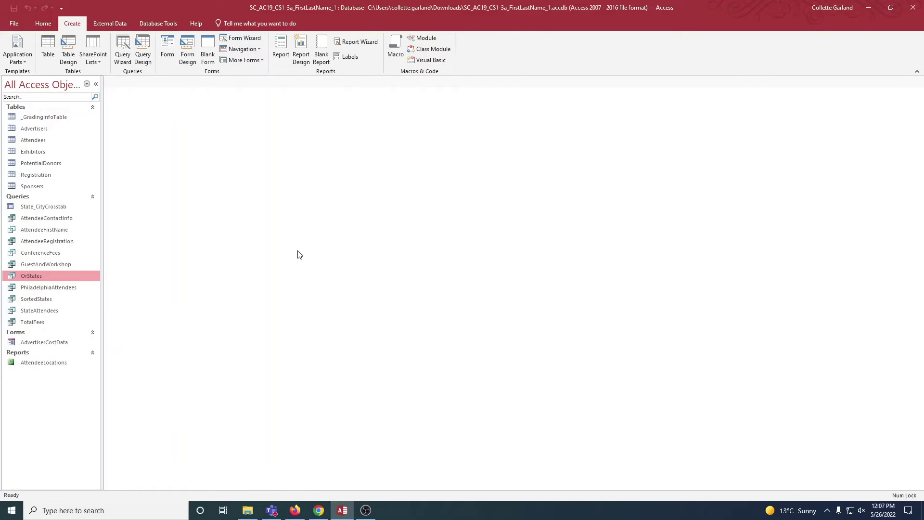
# Step: Add the criterion Lau* to the FirstName field in the AttendeeFirstName query's design and display its results
pyautogui.rightClick(53, 230)
pyautogui.click(72, 247)
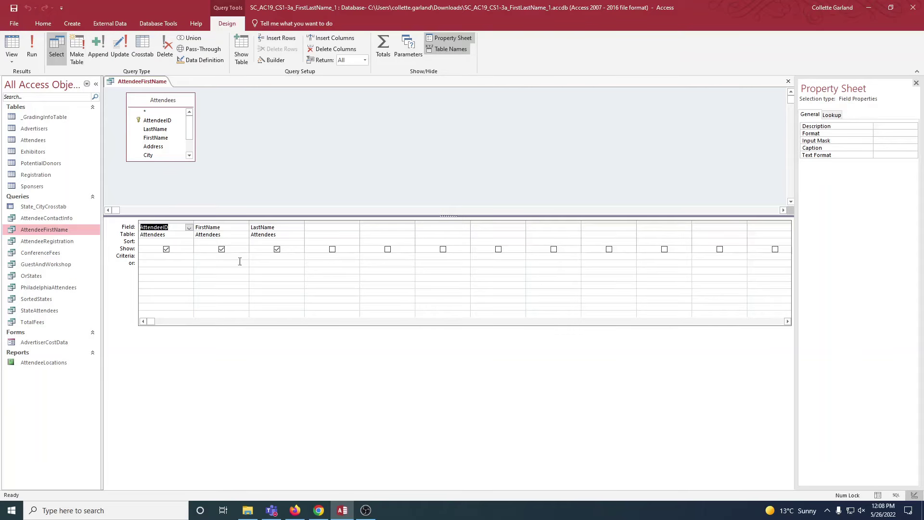
pyautogui.click(224, 256)
pyautogui.write('Lau*')
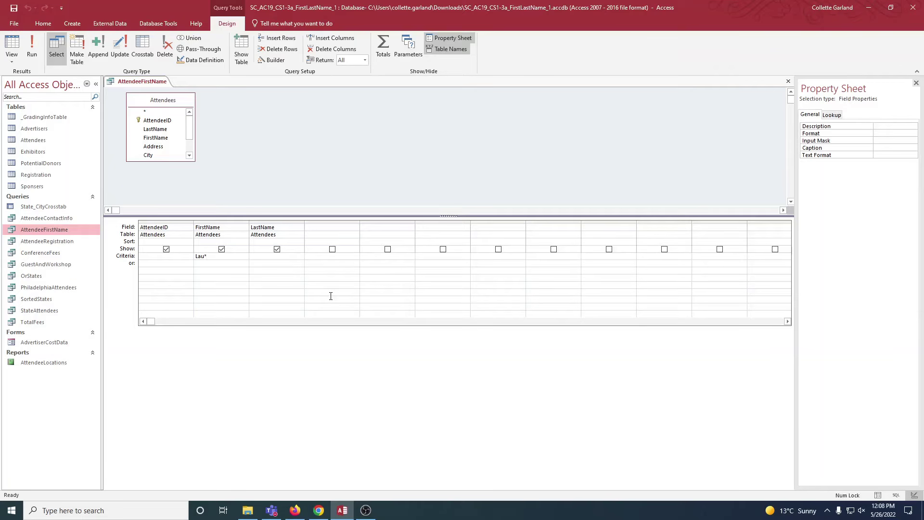
pyautogui.click(11, 47)
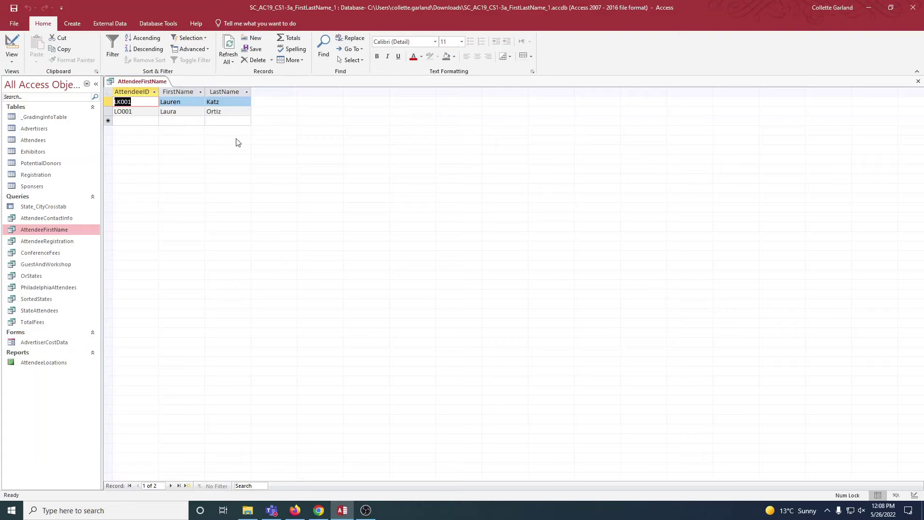
# Step: Save the AttendeeFirstName query and close it
pyautogui.rightClick(137, 83)
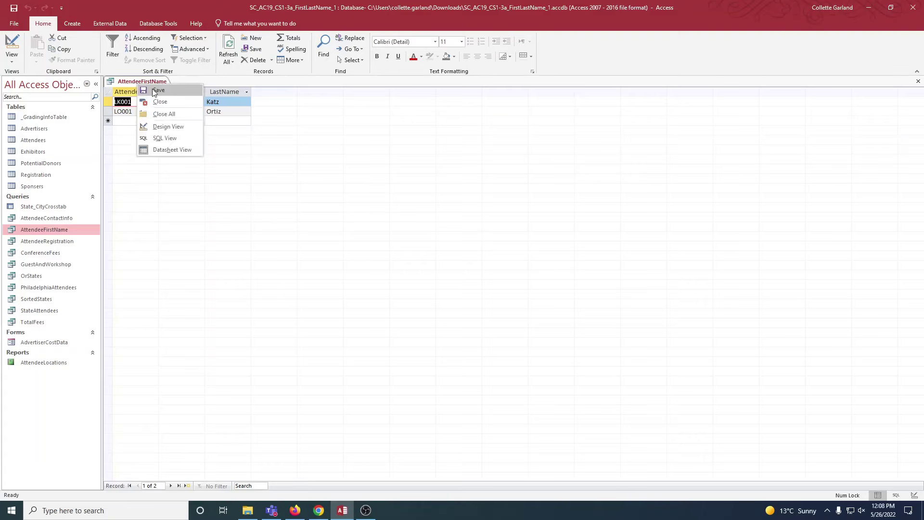
pyautogui.click(154, 92)
pyautogui.rightClick(153, 83)
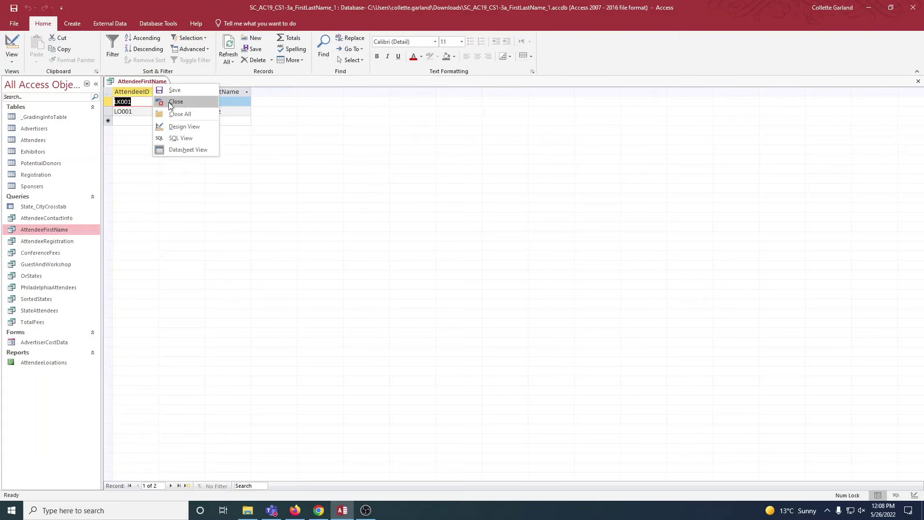
pyautogui.click(167, 102)
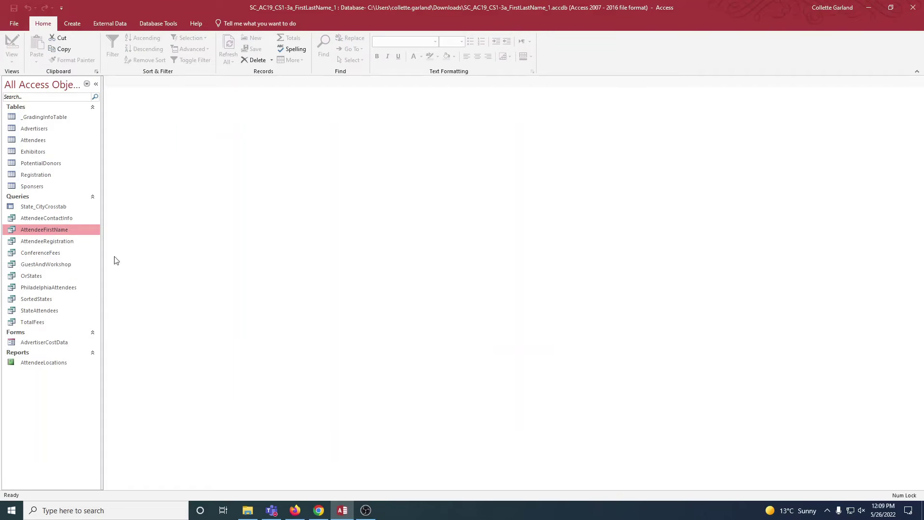
# Step: Replace the State criterion in the StateAttendees query's design with the parameter [Enter desired state] and save the query
pyautogui.rightClick(44, 313)
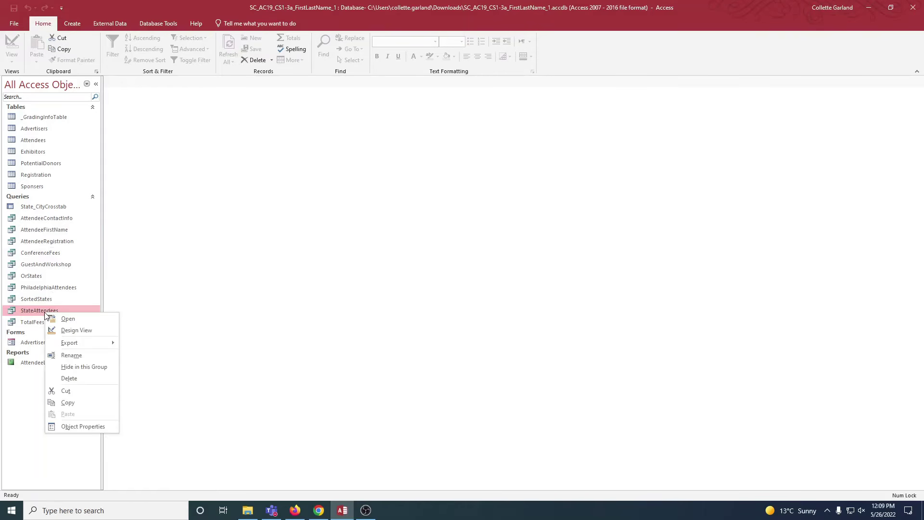
pyautogui.click(76, 330)
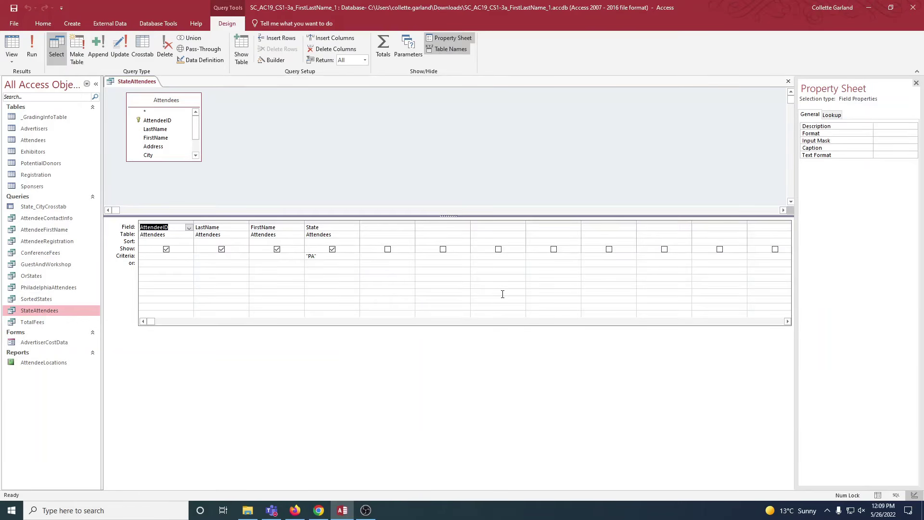
pyautogui.click(332, 256)
pyautogui.press('BackSpace')
pyautogui.press('BackSpace')
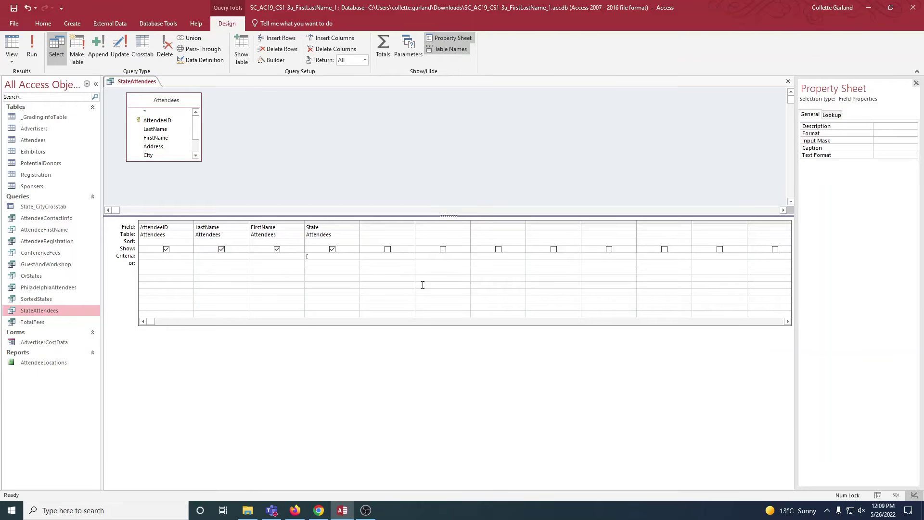
pyautogui.write('[Enter desired state')
pyautogui.rightClick(121, 83)
pyautogui.click(136, 92)
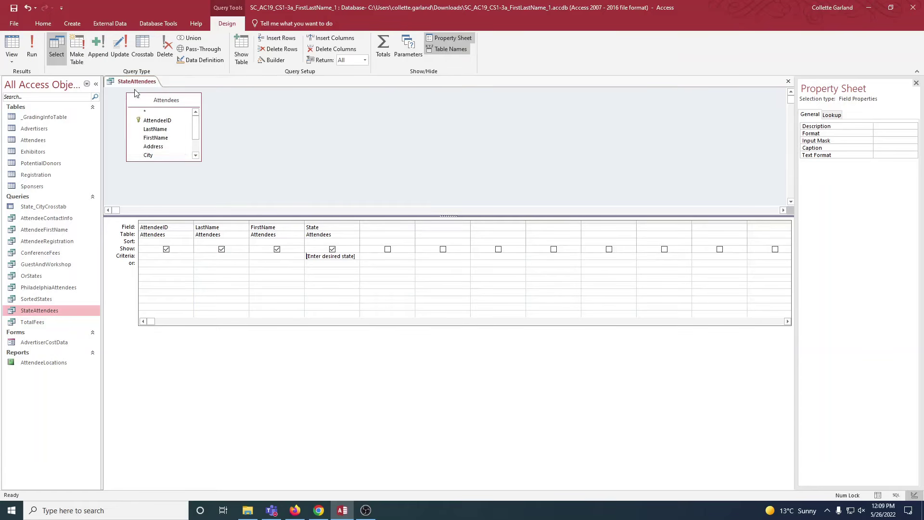
# Step: Run the StateAttendees query with IL as the desired state, and save and close it
pyautogui.click(33, 46)
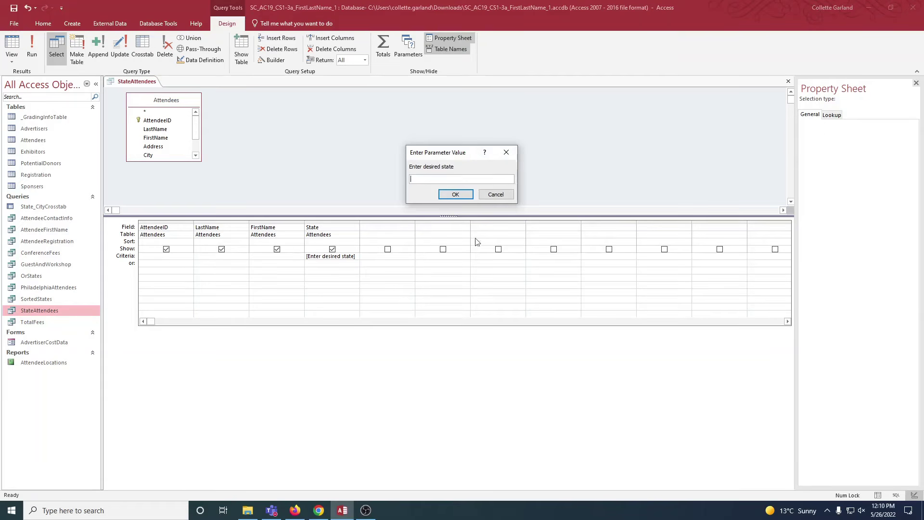
pyautogui.click(466, 194)
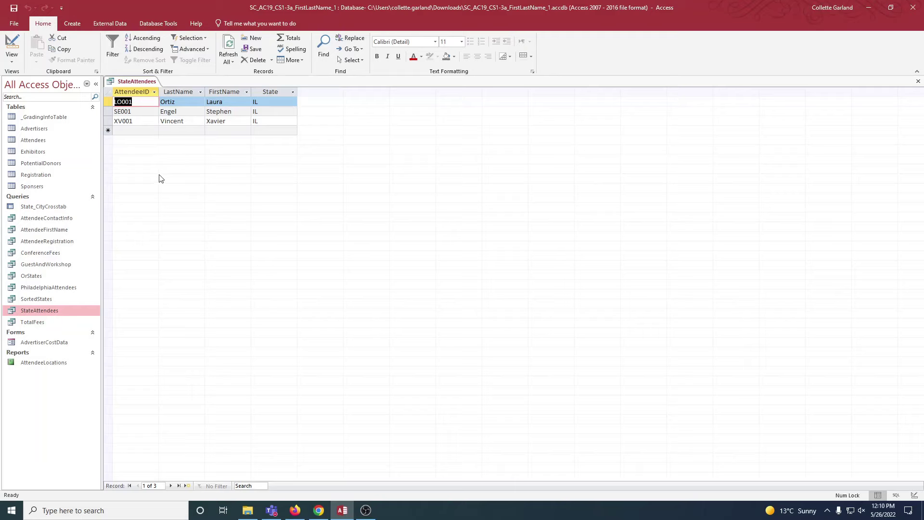
pyautogui.rightClick(134, 82)
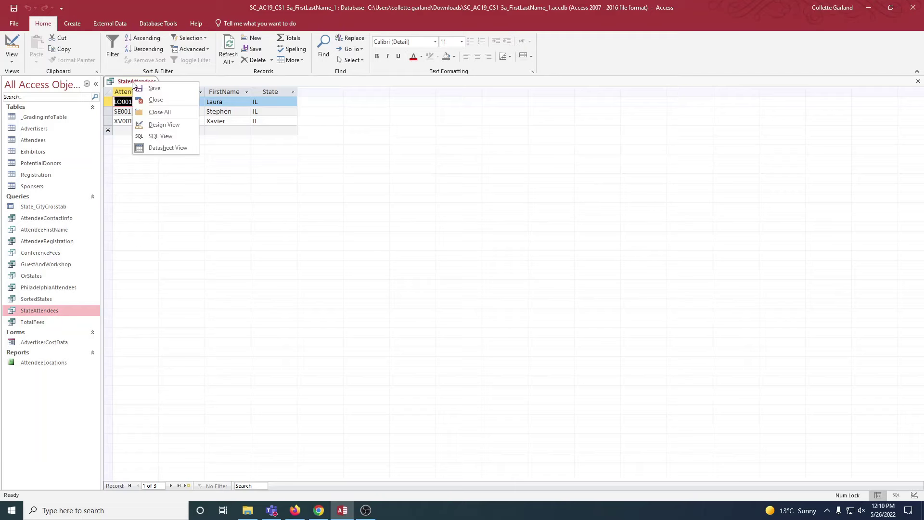
pyautogui.click(143, 85)
pyautogui.rightClick(143, 86)
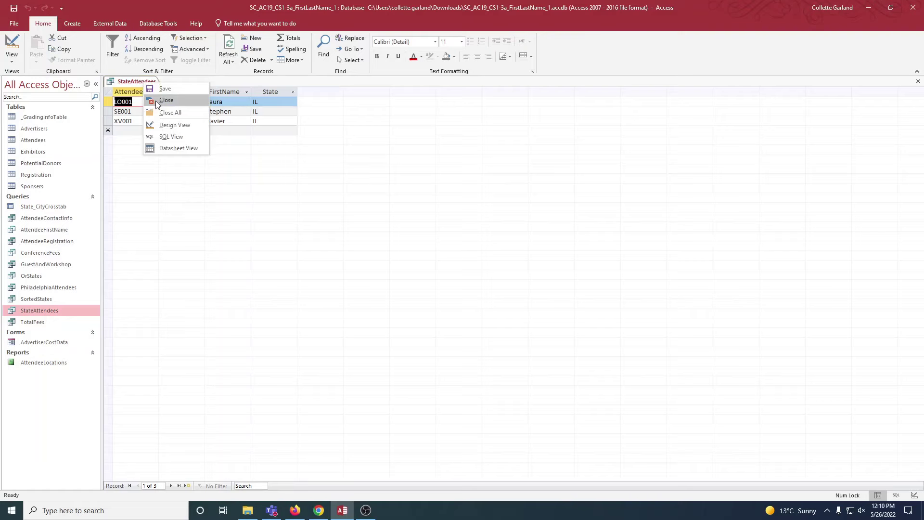
pyautogui.click(157, 101)
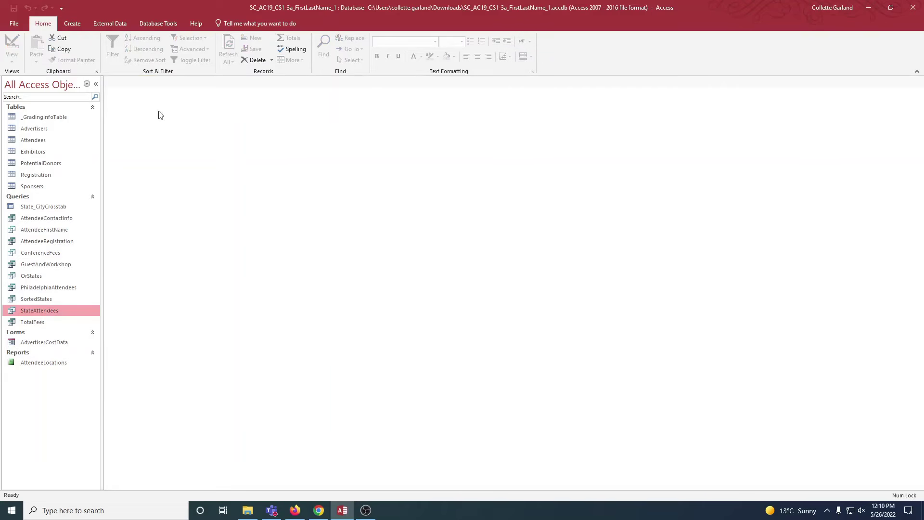
# Step: Open the TotalFees query in Design View and start the Expression Builder for the empty column after WorkshopFee
pyautogui.rightClick(36, 325)
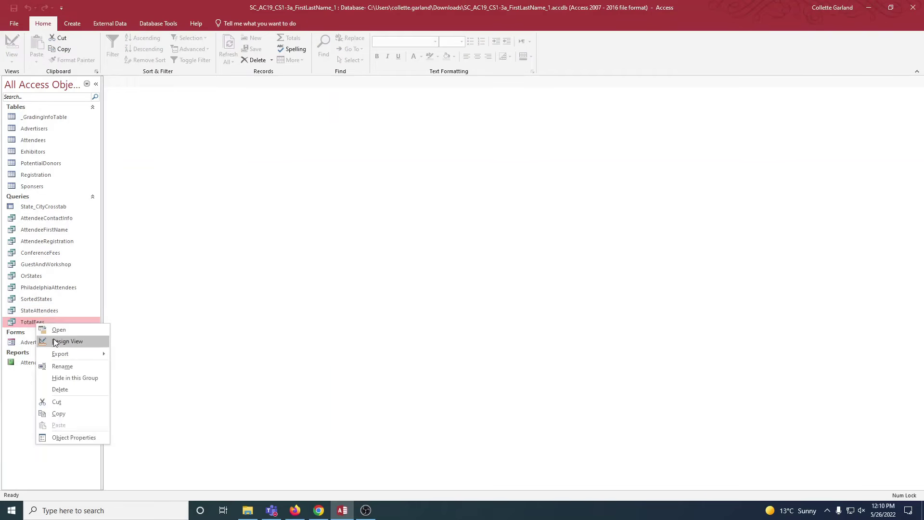
pyautogui.click(55, 341)
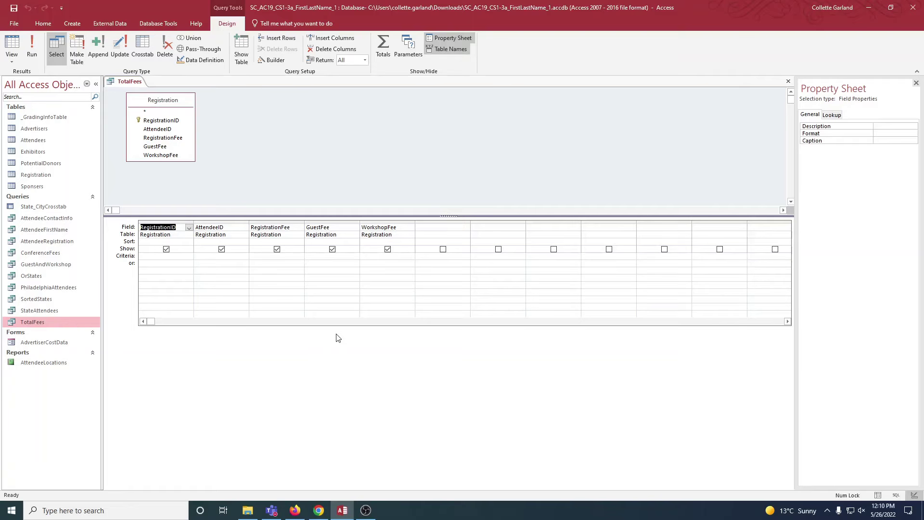
pyautogui.click(429, 227)
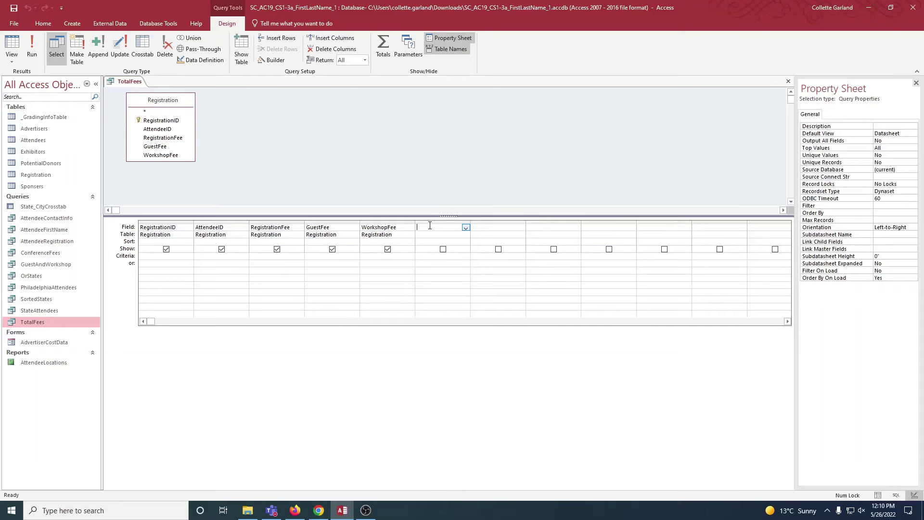
pyautogui.rightClick(431, 228)
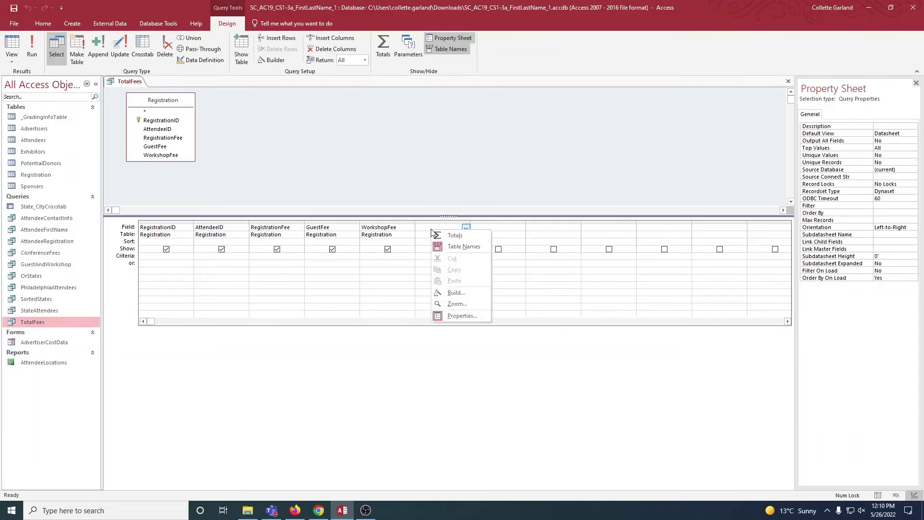
pyautogui.click(452, 293)
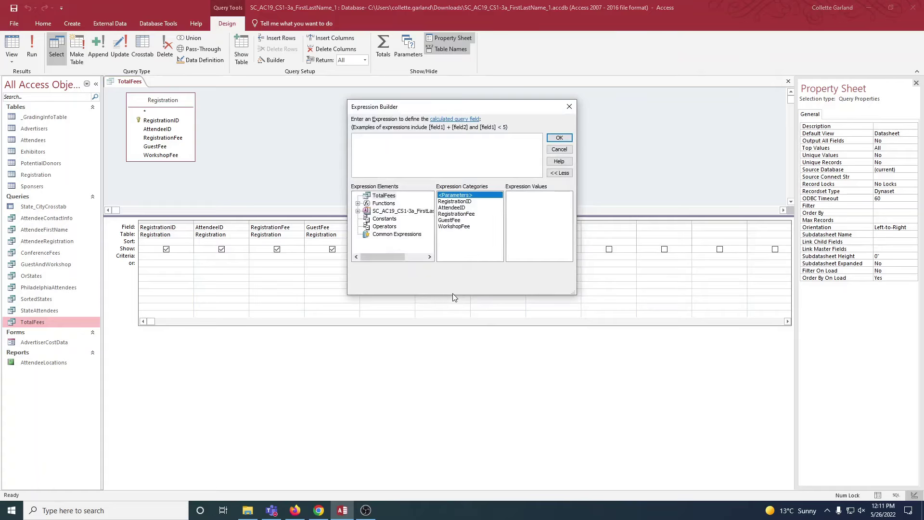
# Step: Define the calculated field TotalFees: [RegistrationFee] + [GuestFee] + [WorkshopFee] in the TotalFees query
pyautogui.write('TotalFees')
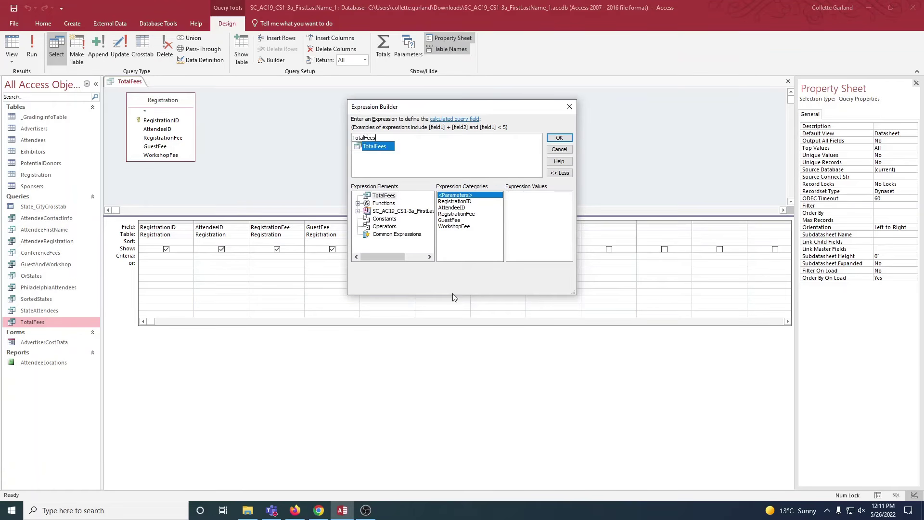
pyautogui.write(':')
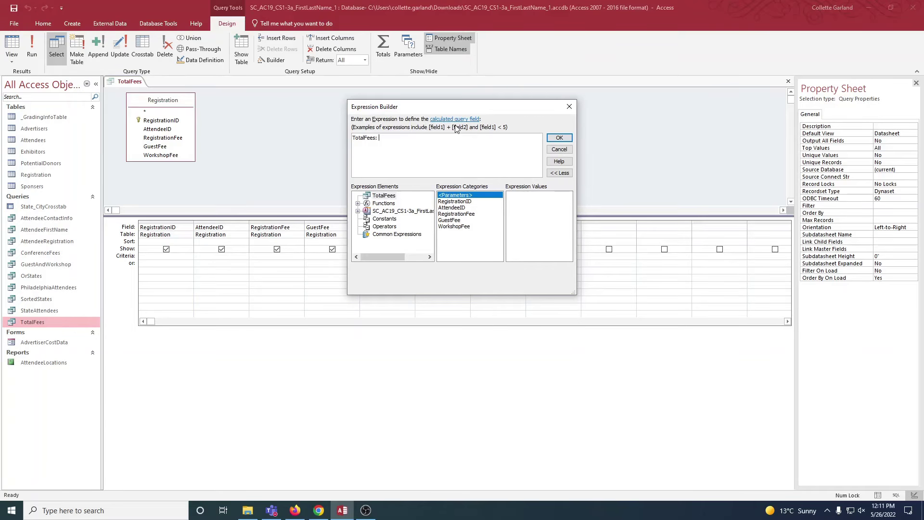
pyautogui.write('[Registra')
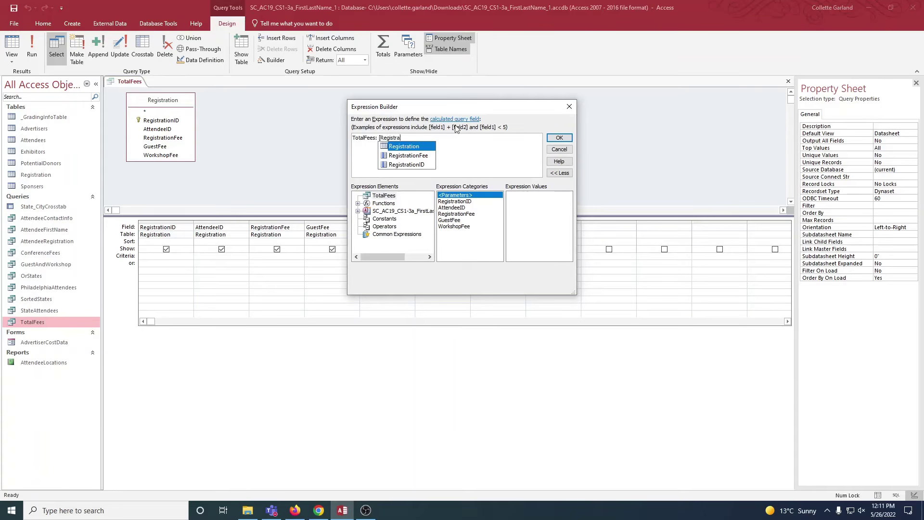
pyautogui.write('tionFee]')
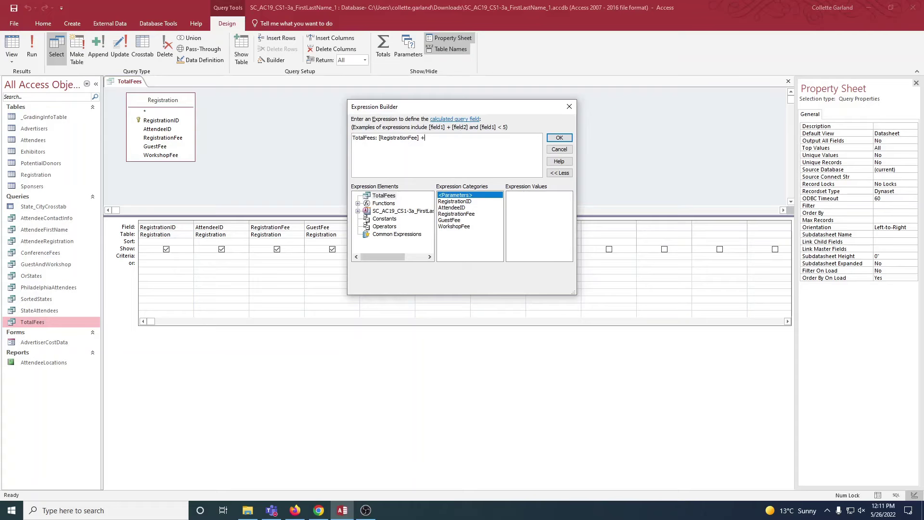
pyautogui.write(' + [Guest')
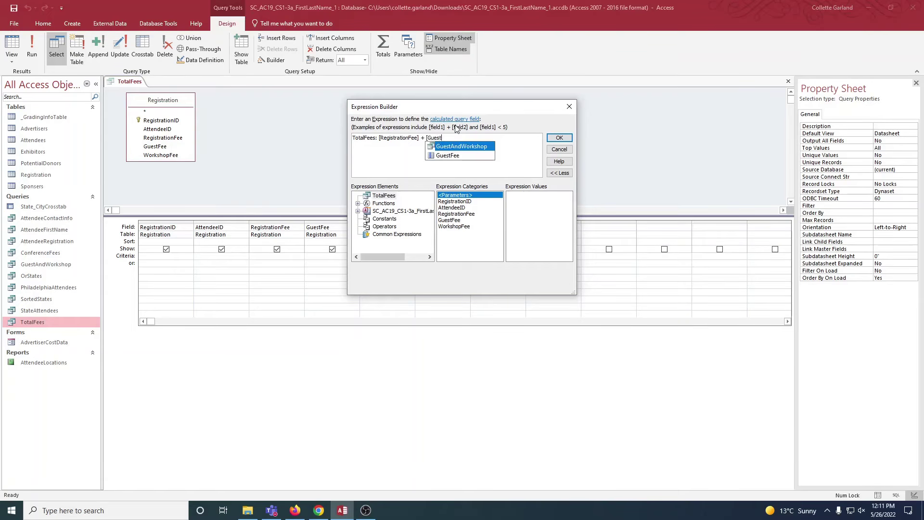
pyautogui.write('Fee')
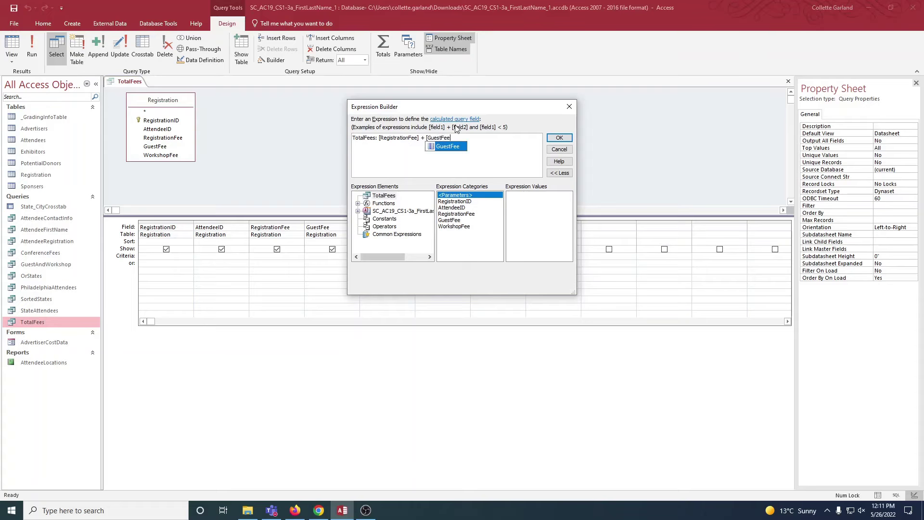
pyautogui.write('] ')
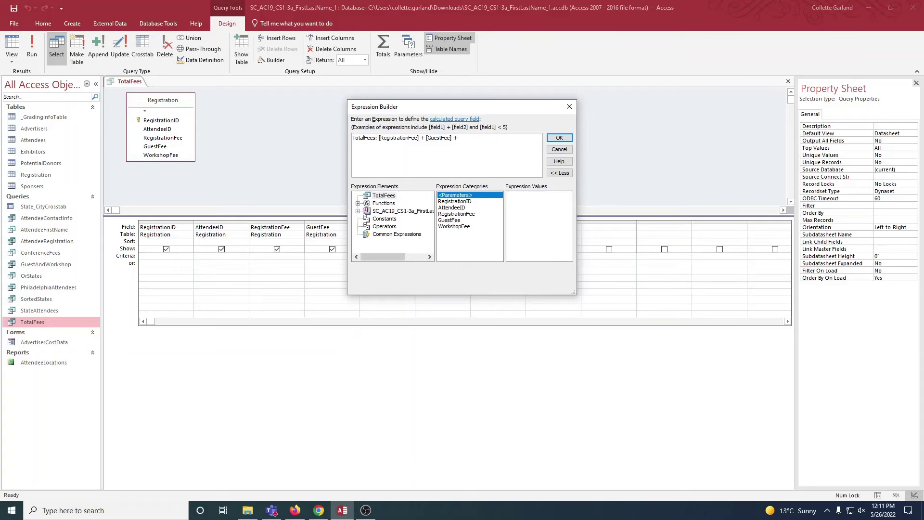
pyautogui.write('+ [')
pyautogui.write('W')
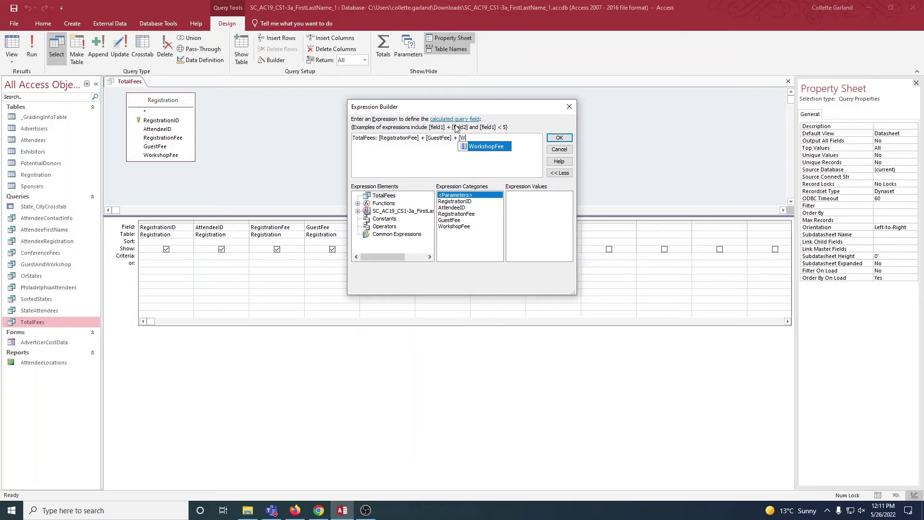
pyautogui.write('orkshopFee]')
pyautogui.click(558, 138)
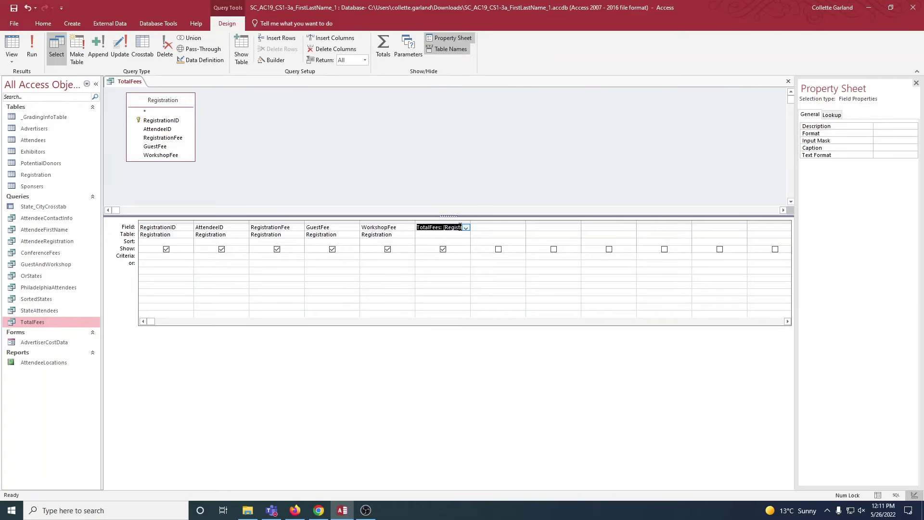
# Step: Save the TotalFees query, run it and close it
pyautogui.rightClick(134, 83)
pyautogui.click(146, 90)
pyautogui.click(32, 48)
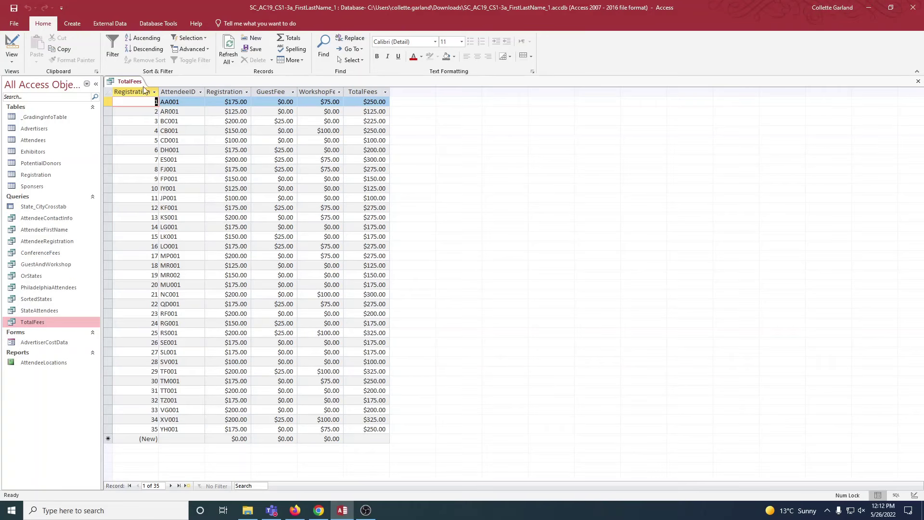
pyautogui.rightClick(121, 81)
pyautogui.rightClick(133, 85)
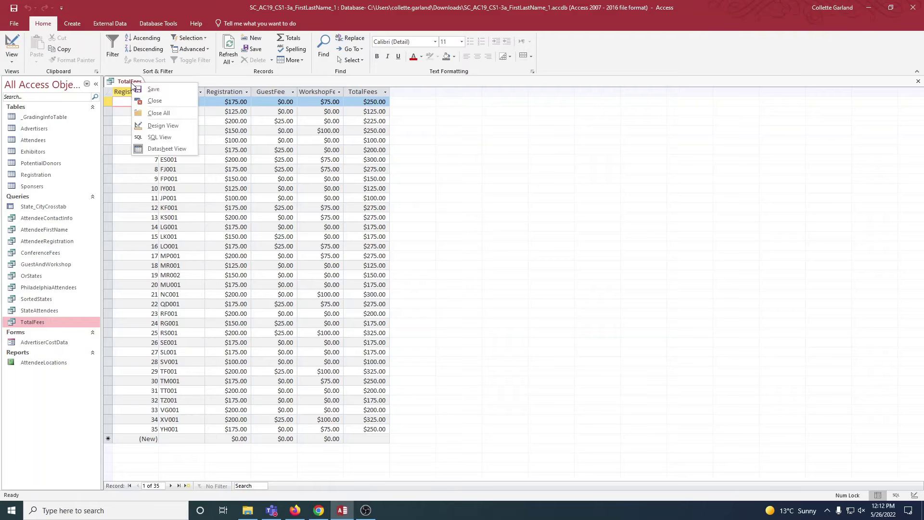
pyautogui.click(152, 102)
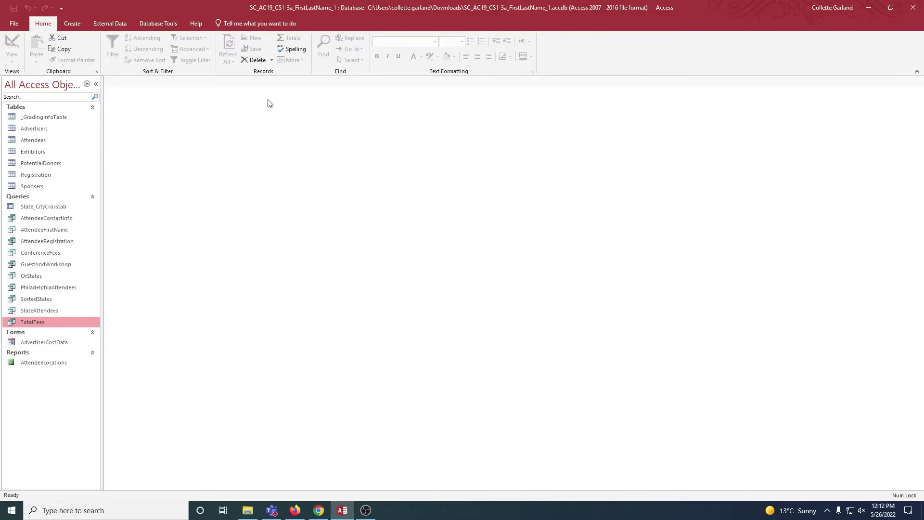
# Step: In the ConferenceFees query's design, sort the calculated ConferenceFees field in descending order and return only the top 5% of records
pyautogui.rightClick(47, 254)
pyautogui.click(68, 270)
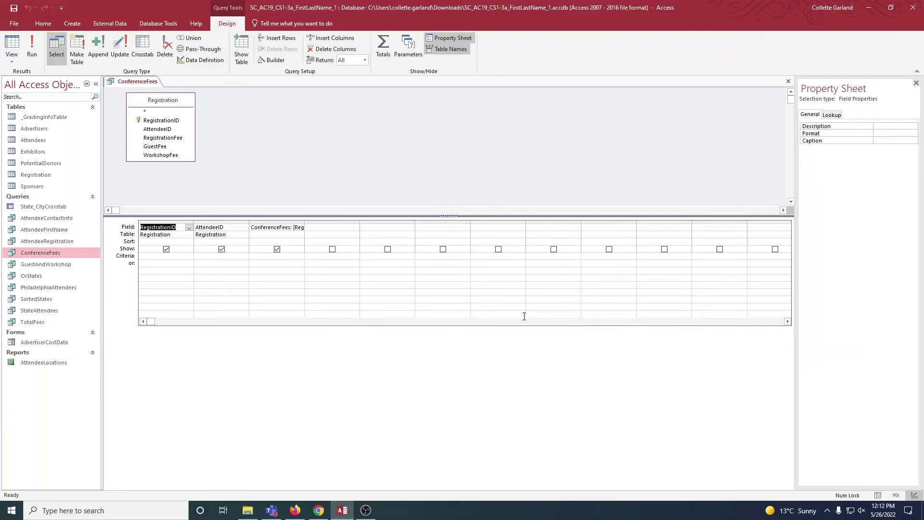
pyautogui.click(261, 227)
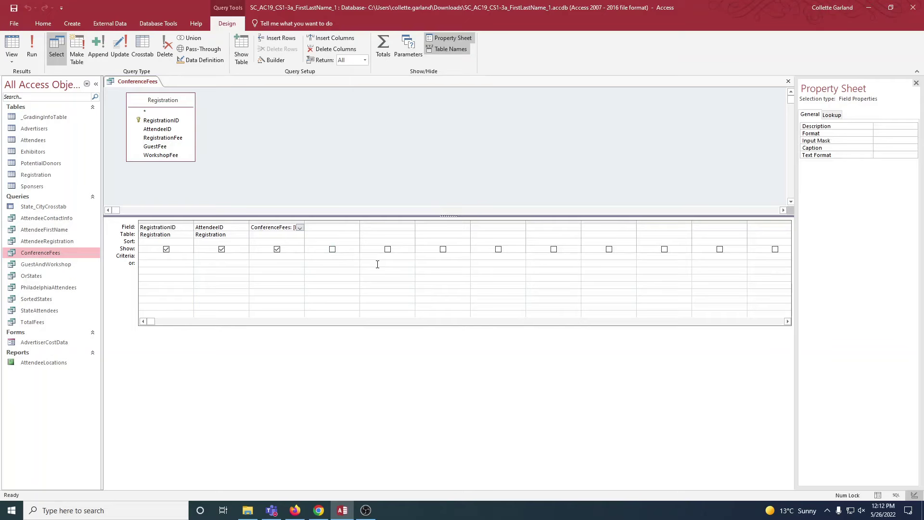
pyautogui.click(300, 235)
pyautogui.click(289, 241)
pyautogui.click(299, 242)
pyautogui.click(293, 256)
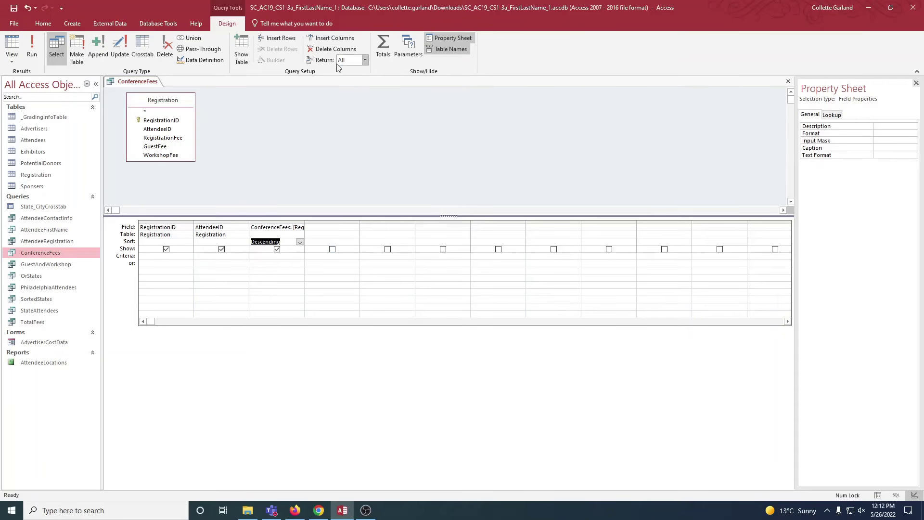
pyautogui.click(365, 60)
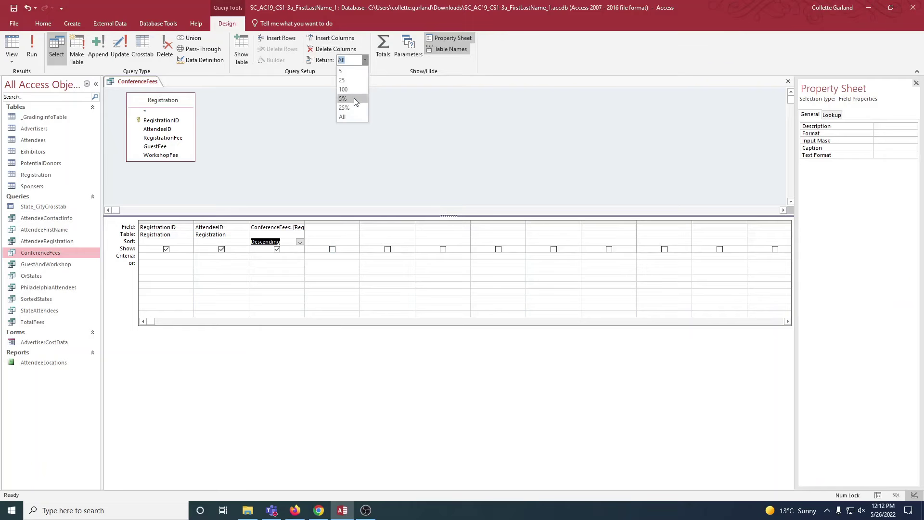
pyautogui.click(354, 99)
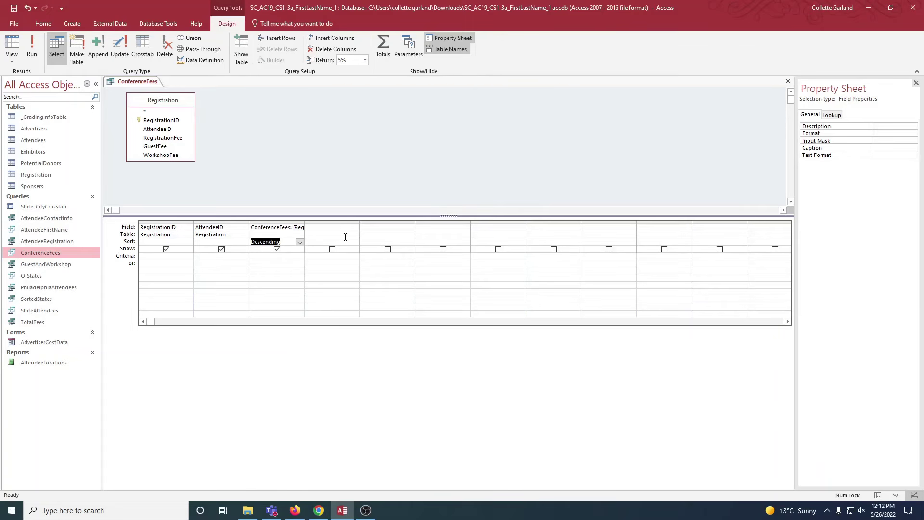
# Step: Save the ConferenceFees query, view its results as a datasheet and close it
pyautogui.rightClick(147, 87)
pyautogui.press('Escape')
pyautogui.click(11, 48)
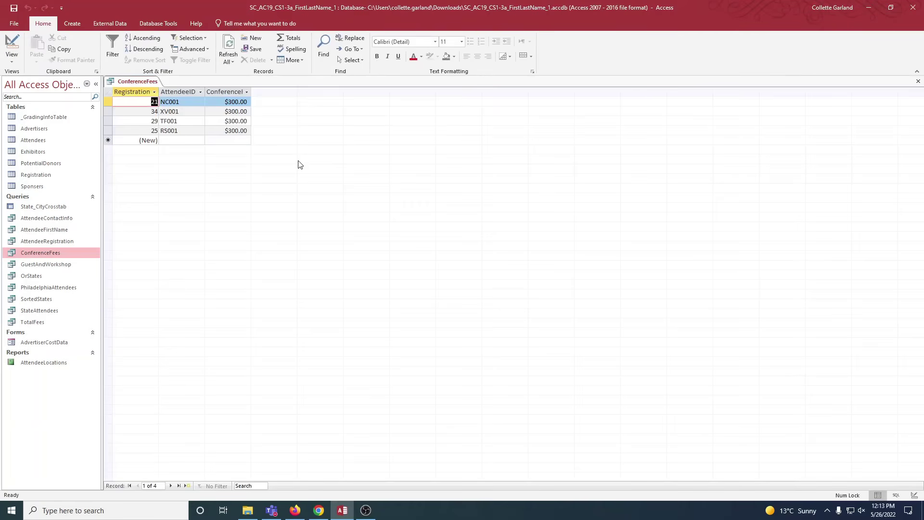
pyautogui.rightClick(149, 83)
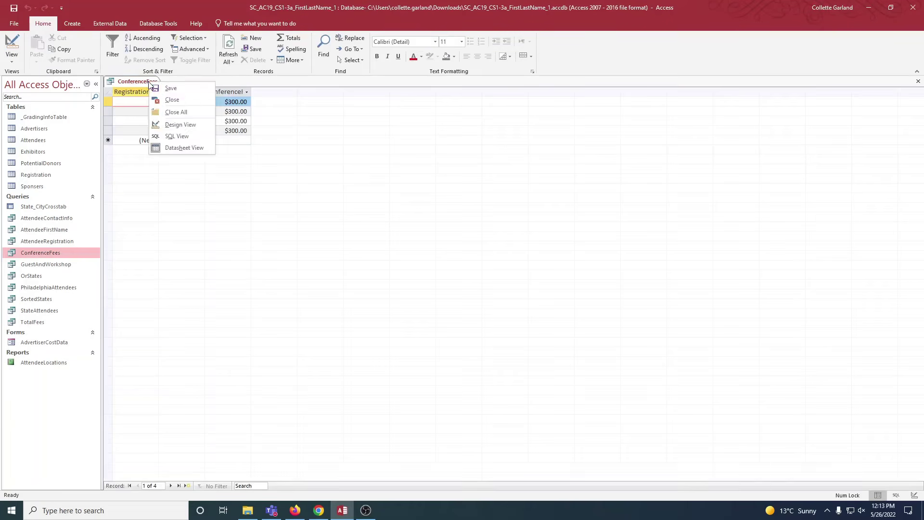
pyautogui.click(172, 98)
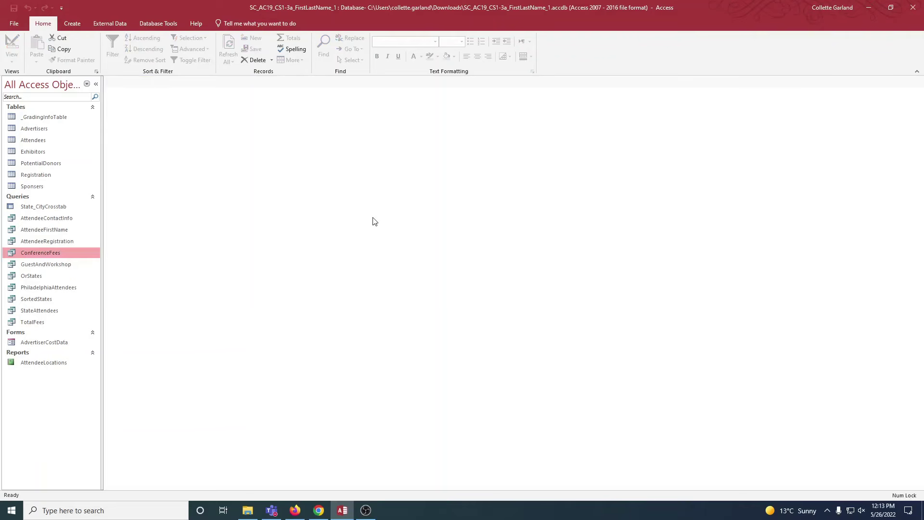
# Step: Open the SortedStates query in Design View and sort the State field in ascending order
pyautogui.rightClick(39, 300)
pyautogui.click(69, 319)
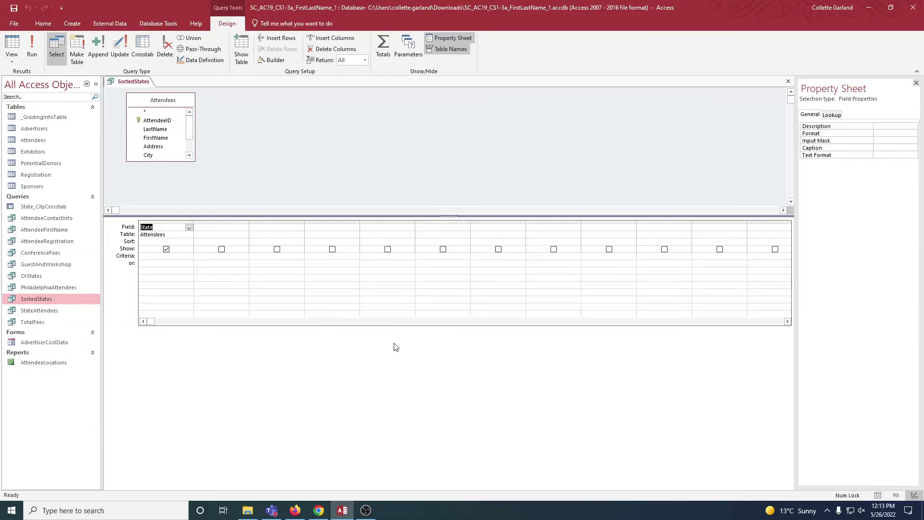
pyautogui.click(182, 242)
pyautogui.click(189, 242)
pyautogui.click(186, 250)
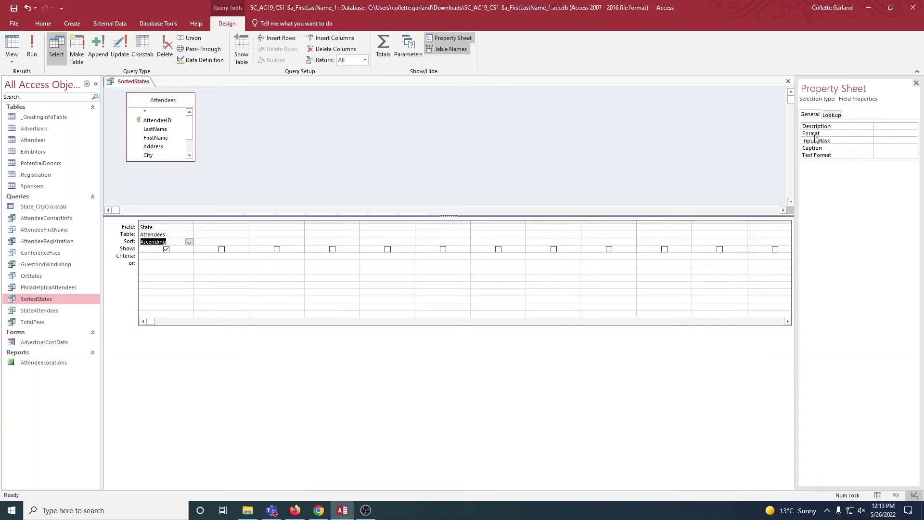
pyautogui.click(467, 37)
pyautogui.click(467, 36)
pyautogui.click(179, 228)
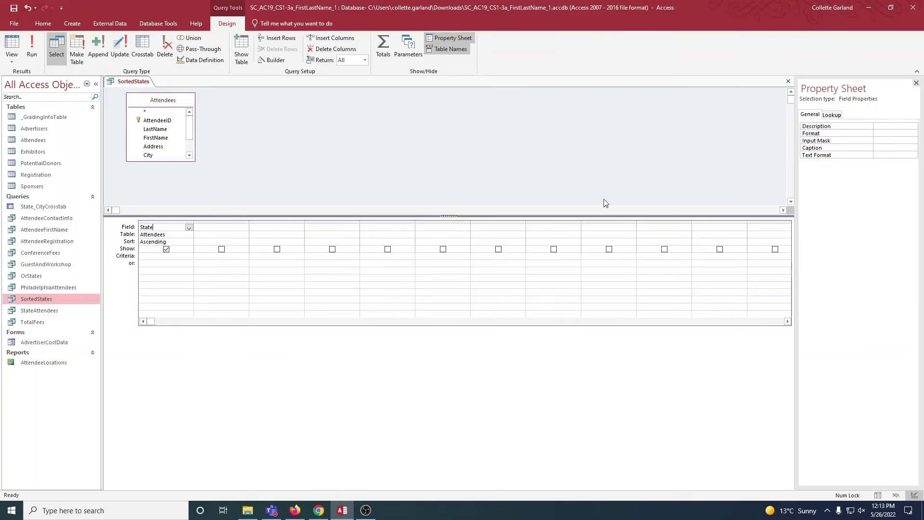
pyautogui.click(839, 114)
pyautogui.click(818, 114)
pyautogui.click(916, 83)
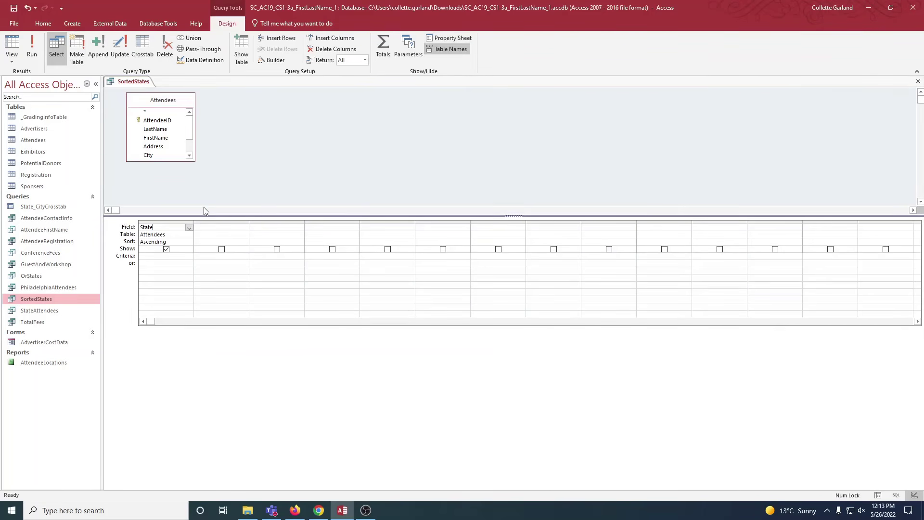
pyautogui.click(164, 221)
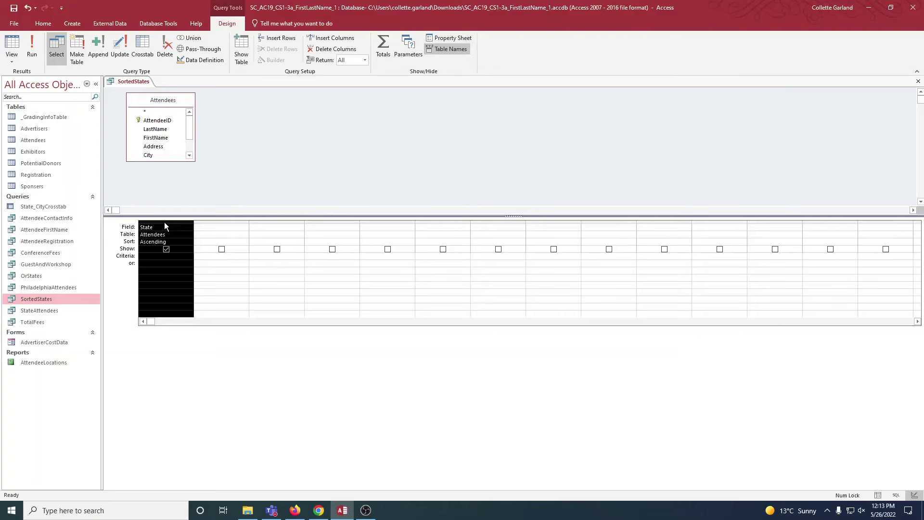
pyautogui.click(446, 38)
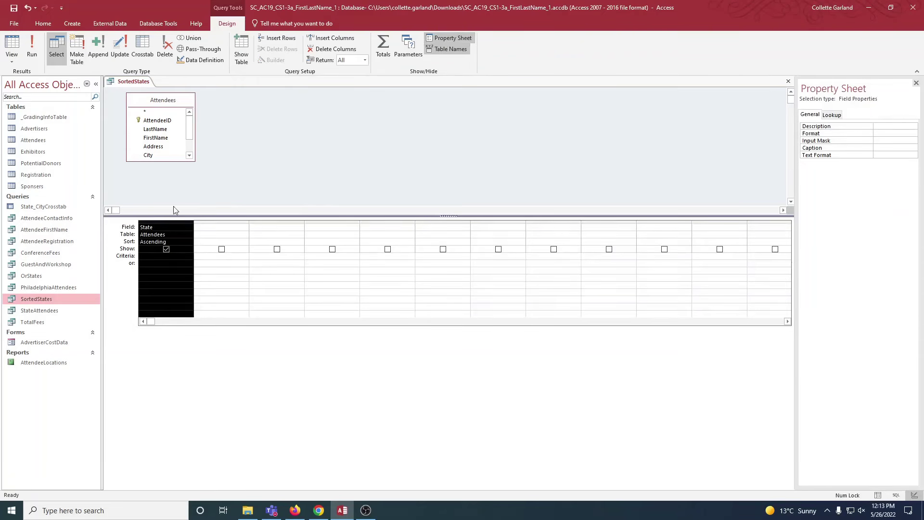
pyautogui.click(448, 39)
# Step: Set the Unique Values property of the SortedStates query to Yes and close the property sheet
pyautogui.click(450, 38)
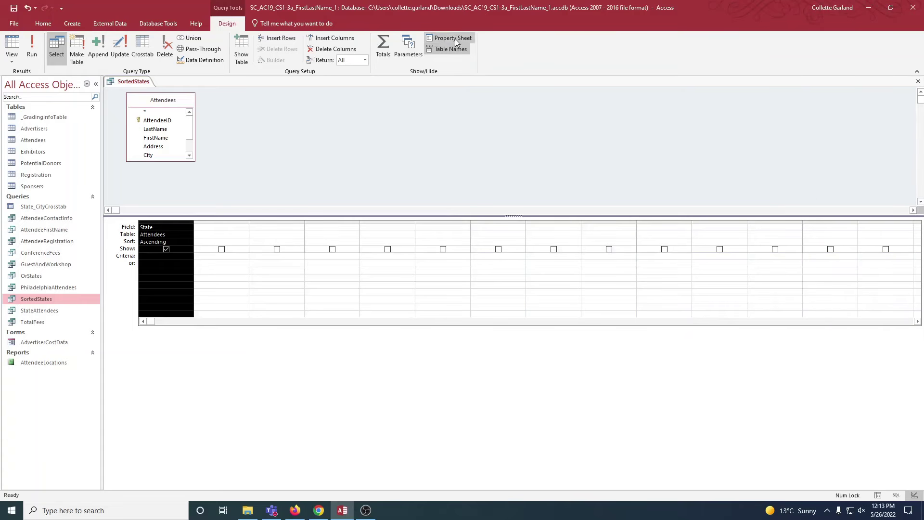
pyautogui.click(304, 136)
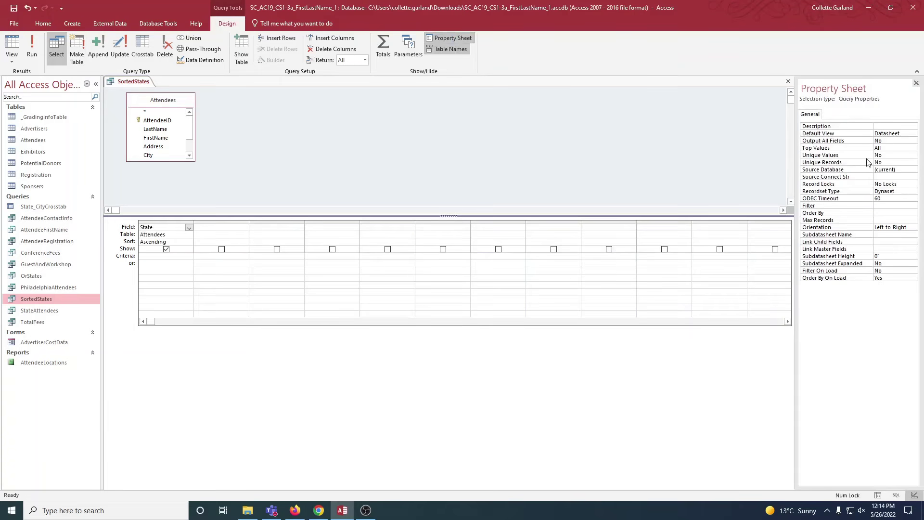
pyautogui.click(913, 155)
pyautogui.click(895, 162)
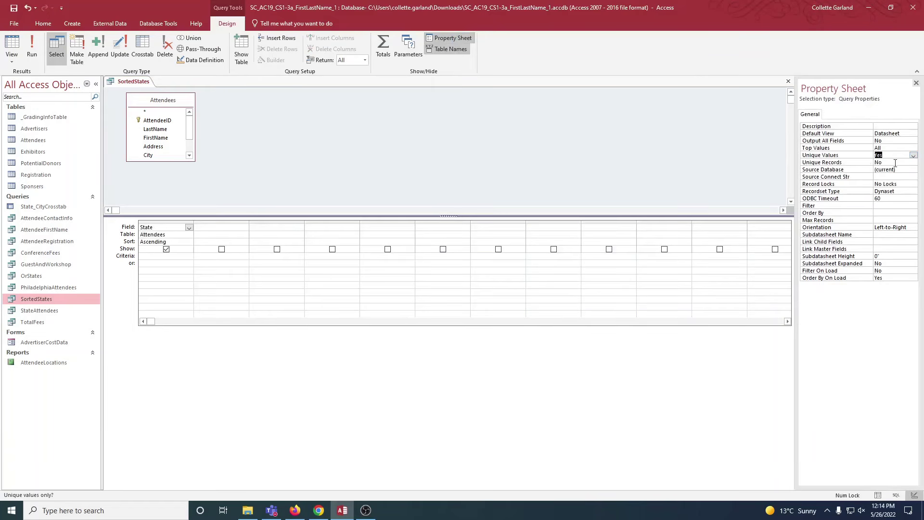
pyautogui.click(916, 83)
# Step: Save the SortedStates query, view its results as a datasheet and close it
pyautogui.rightClick(127, 81)
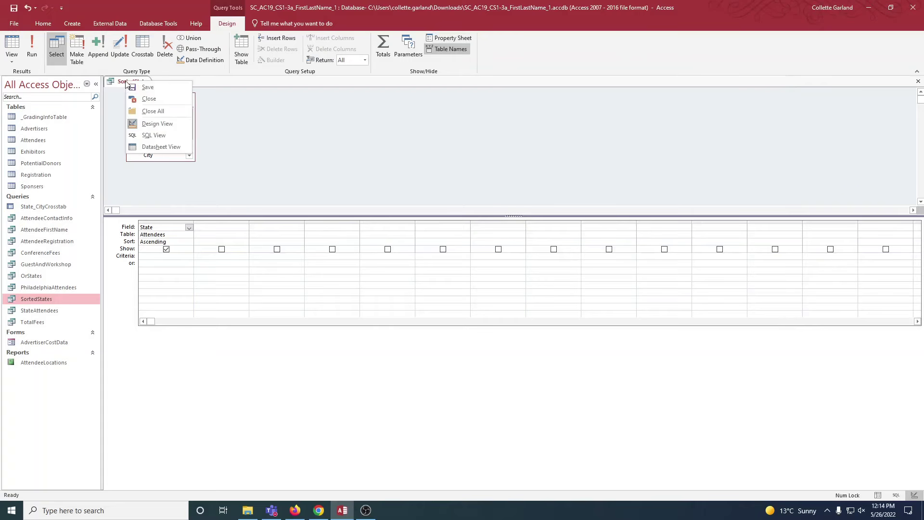
pyautogui.click(144, 88)
pyautogui.click(11, 48)
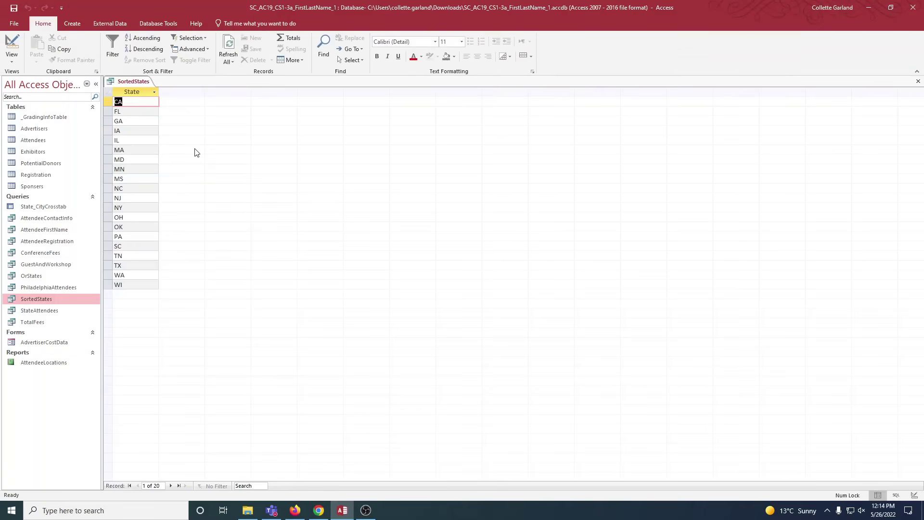
pyautogui.rightClick(128, 81)
pyautogui.click(140, 89)
pyautogui.rightClick(139, 82)
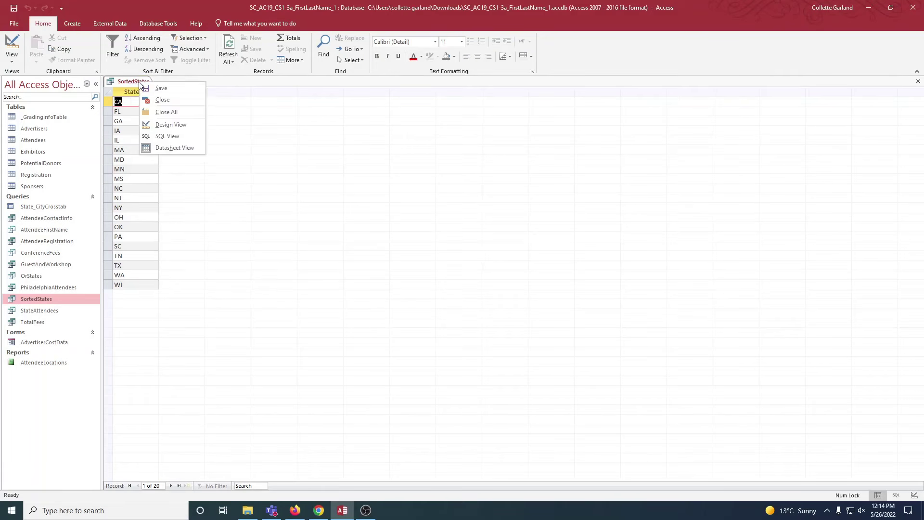
pyautogui.click(161, 100)
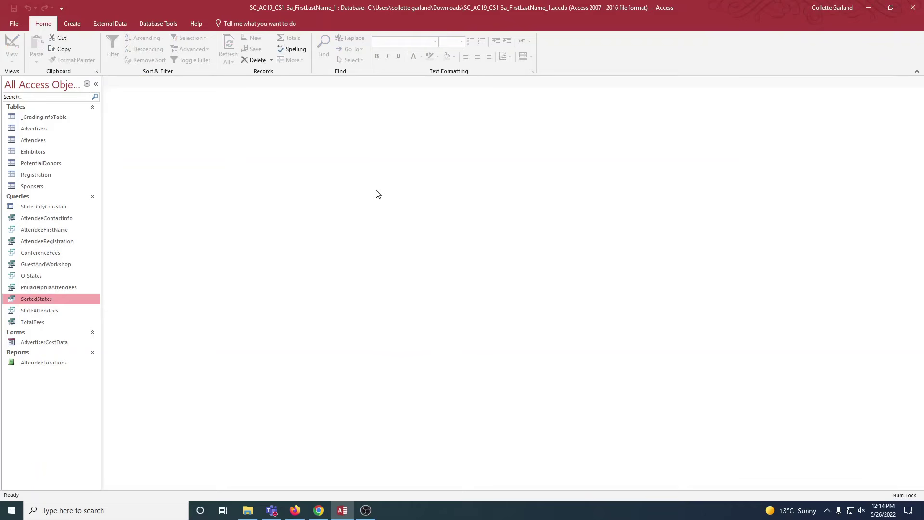
# Step: Create a new query in Design View from the Registration table with the RegistrationFee, GuestFee and WorkshopFee fields
pyautogui.click(72, 24)
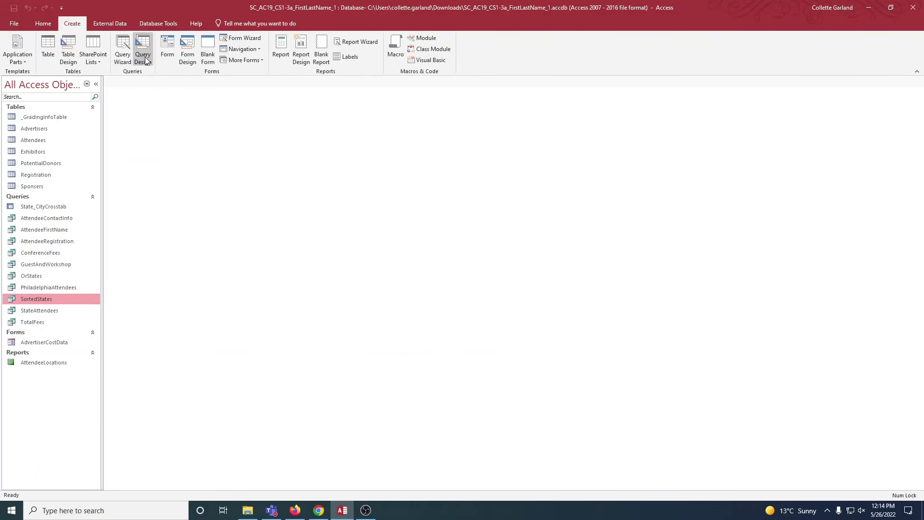
pyautogui.click(143, 48)
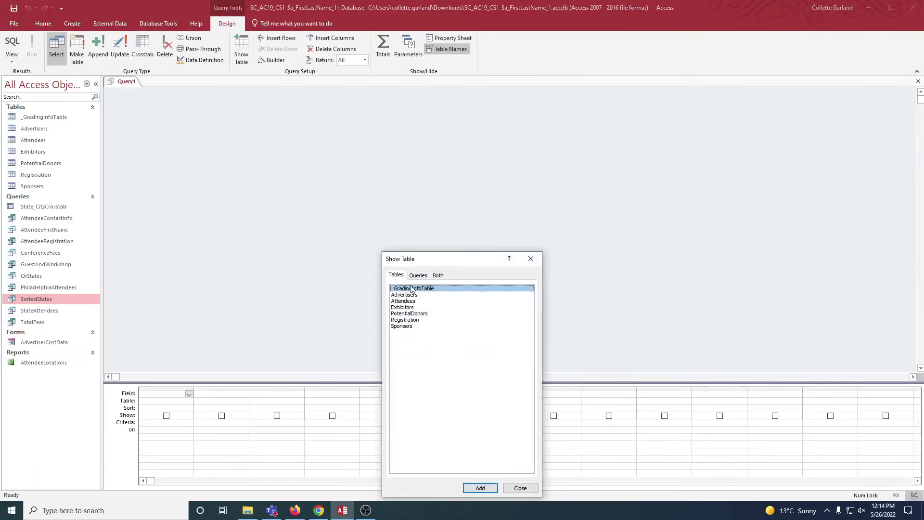
pyautogui.click(408, 321)
pyautogui.click(474, 488)
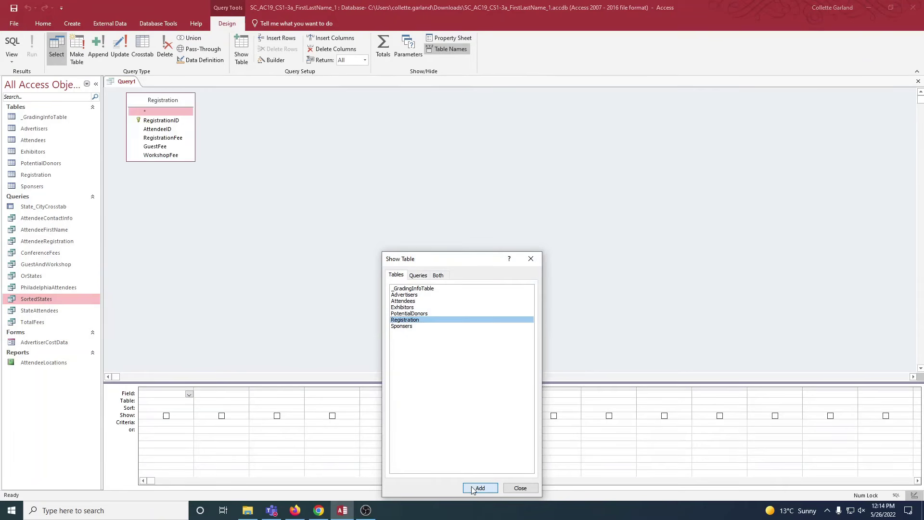
pyautogui.click(521, 488)
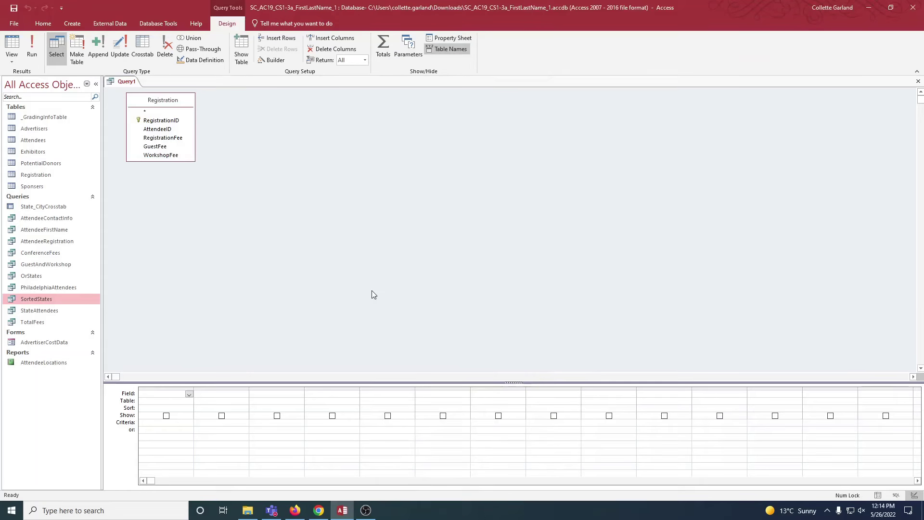
pyautogui.doubleClick(169, 138)
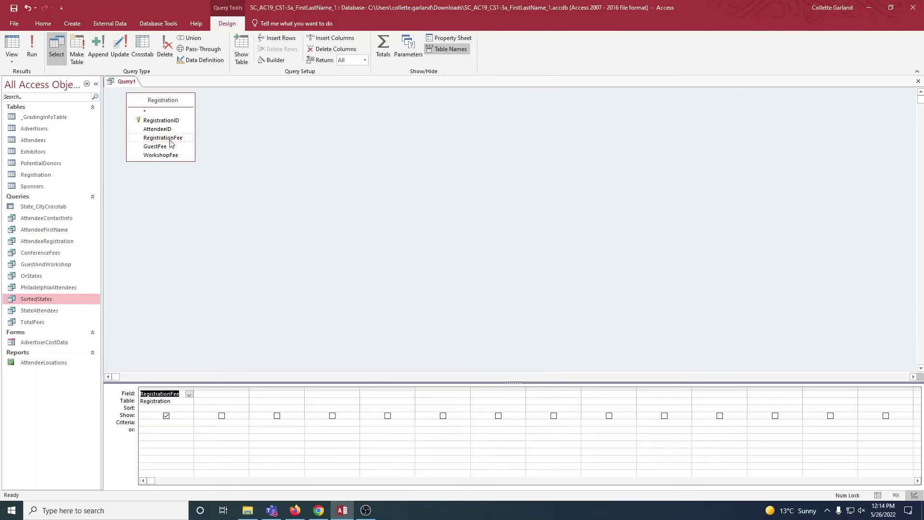
pyautogui.doubleClick(162, 146)
pyautogui.doubleClick(162, 155)
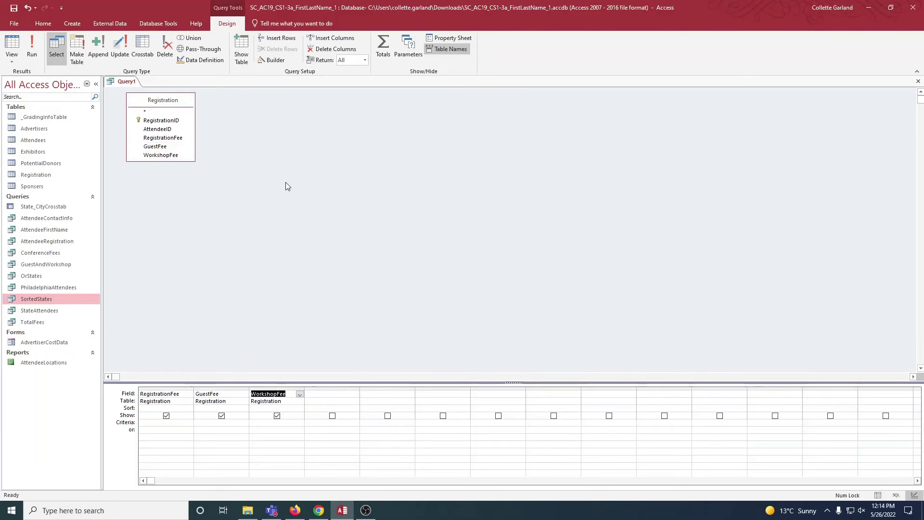
# Step: Show the Total row in the query design and set RegistrationFee, GuestFee and WorkshopFee to Sum
pyautogui.click(384, 48)
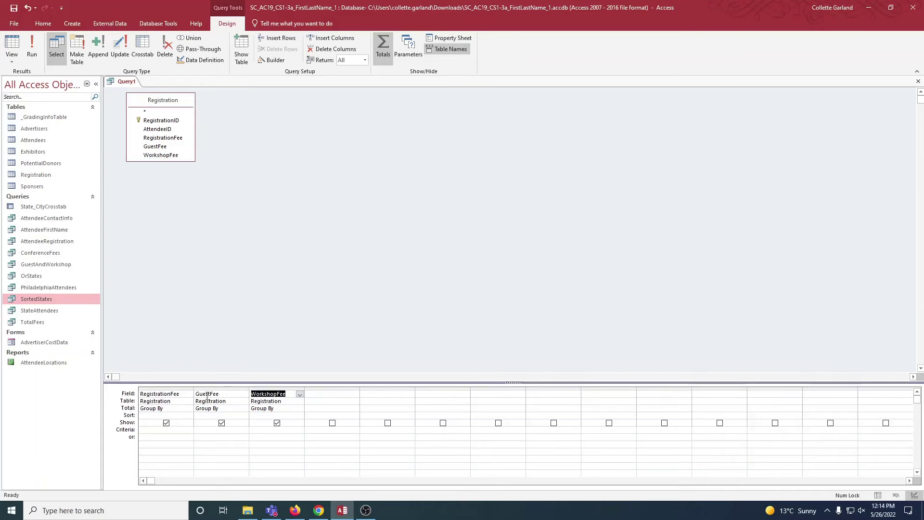
pyautogui.click(189, 409)
pyautogui.click(147, 422)
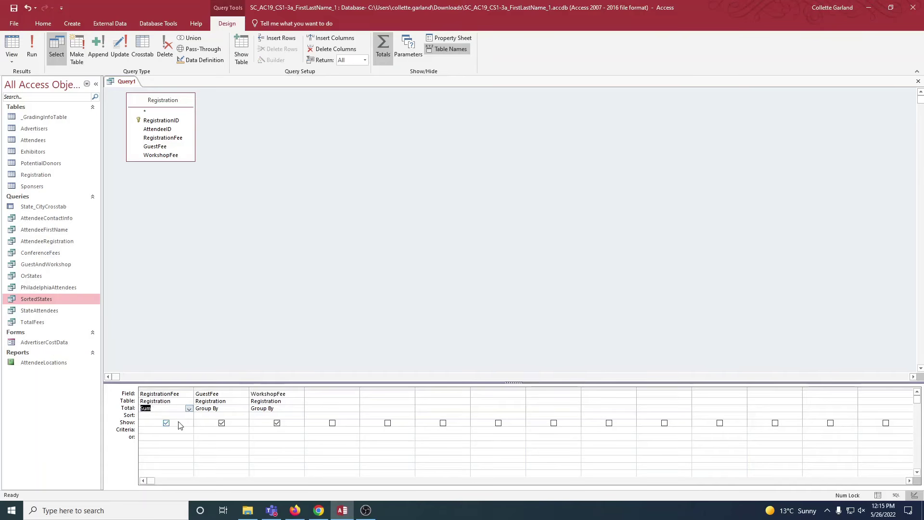
pyautogui.click(230, 408)
pyautogui.click(245, 408)
pyautogui.click(242, 417)
pyautogui.click(245, 409)
pyautogui.click(212, 422)
pyautogui.click(298, 409)
pyautogui.click(299, 409)
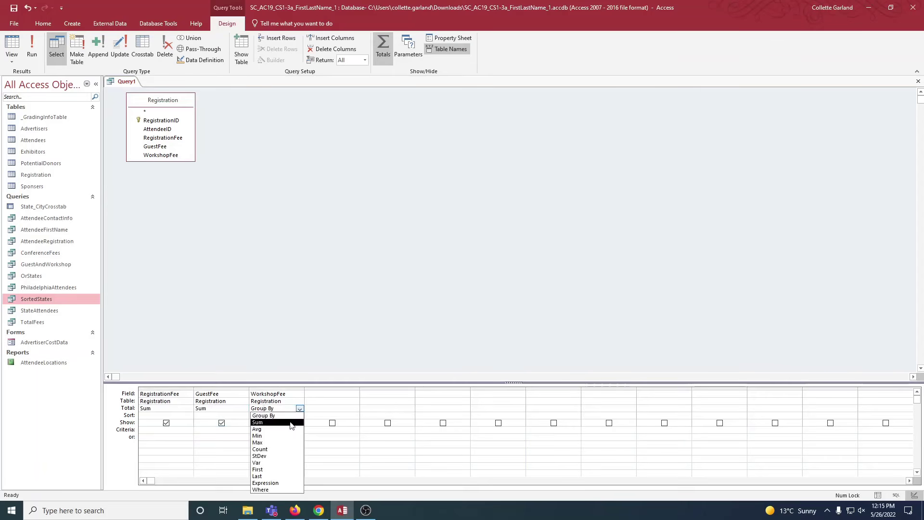
pyautogui.click(291, 422)
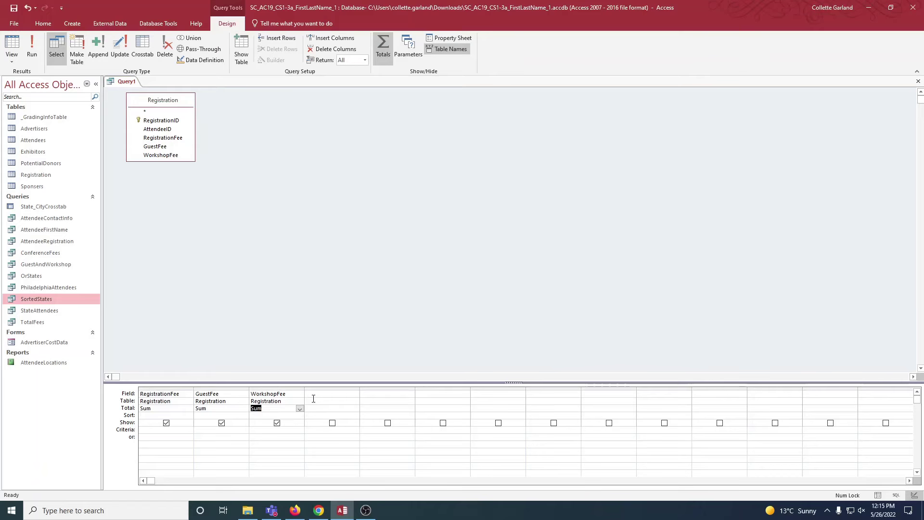
# Step: Save the new query with the name AggregateFees
pyautogui.rightClick(127, 82)
pyautogui.click(140, 87)
pyautogui.write('Ag')
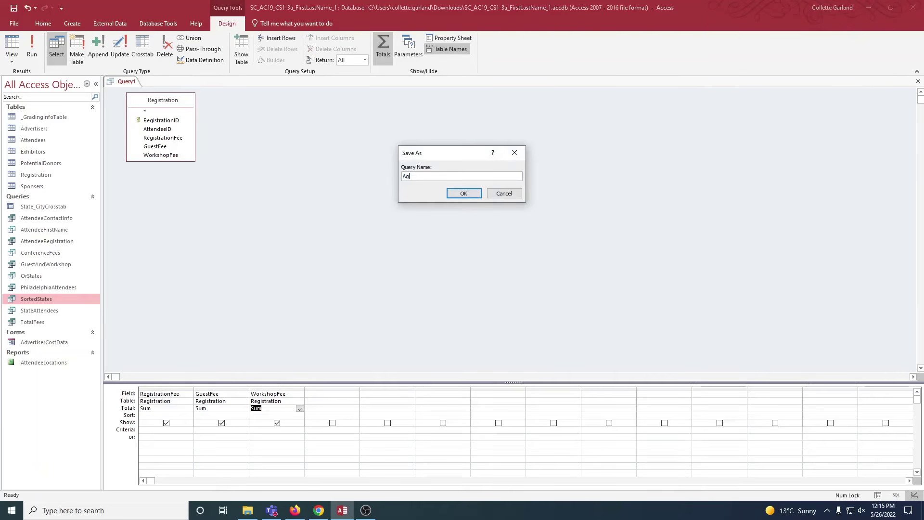
pyautogui.write('gregate')
pyautogui.press('Return')
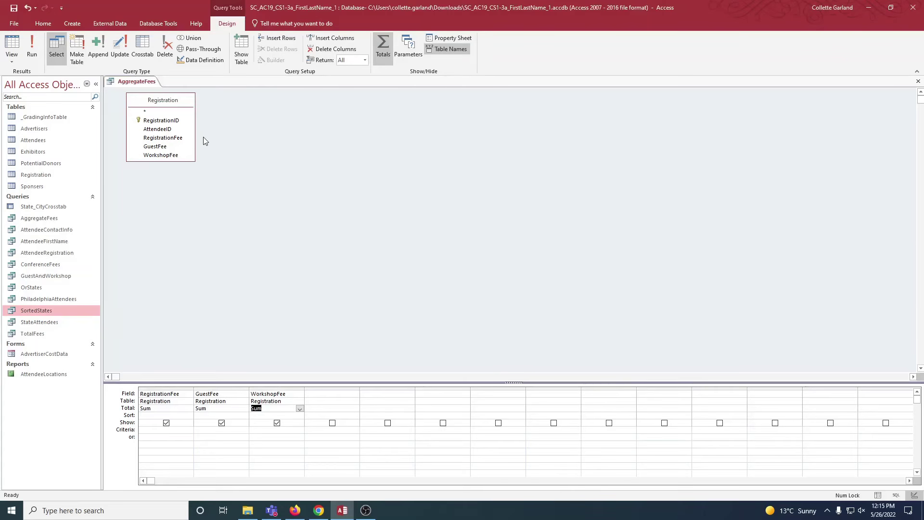
# Step: View the AggregateFees query results as a datasheet, save the query and close it
pyautogui.click(19, 47)
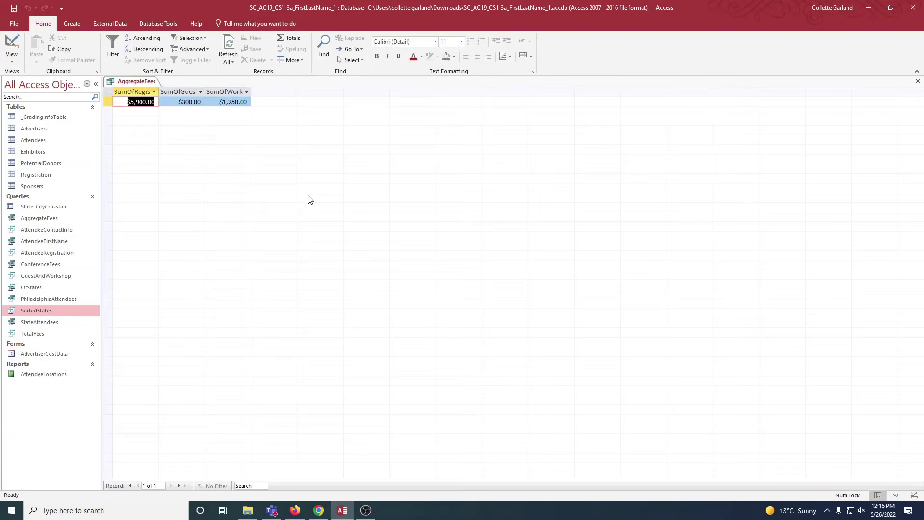
pyautogui.rightClick(146, 82)
pyautogui.click(164, 87)
pyautogui.rightClick(144, 82)
pyautogui.click(163, 99)
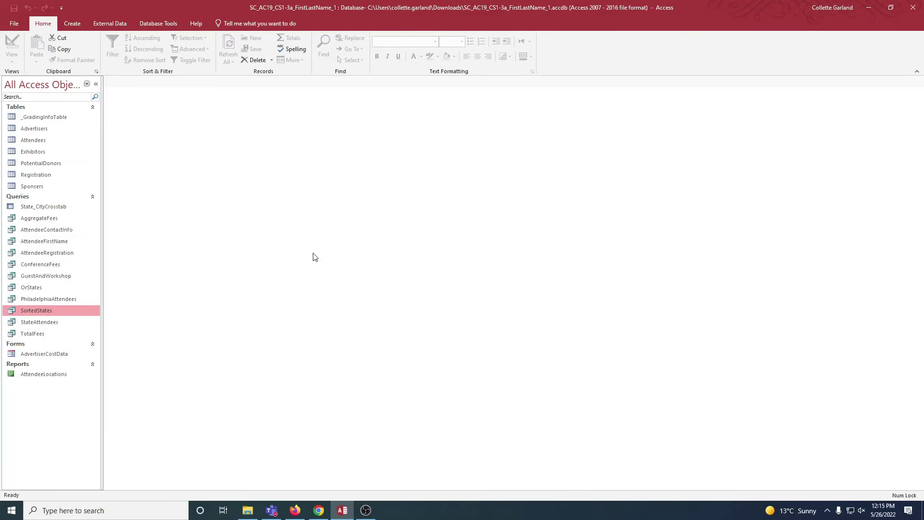
# Step: Open the Exhibitors table in Design View, make ExhibitorID the primary key and set its field size to 4
pyautogui.click(40, 152)
pyautogui.rightClick(39, 152)
pyautogui.click(53, 171)
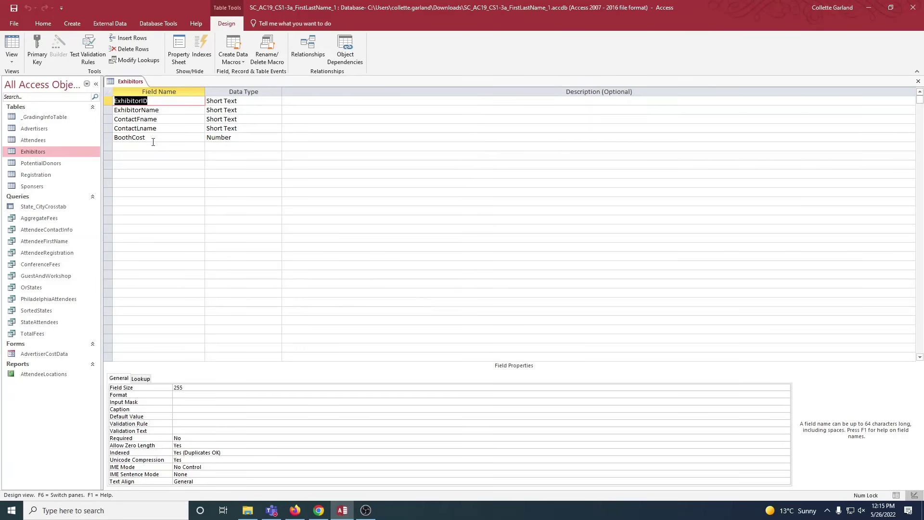
pyautogui.click(110, 101)
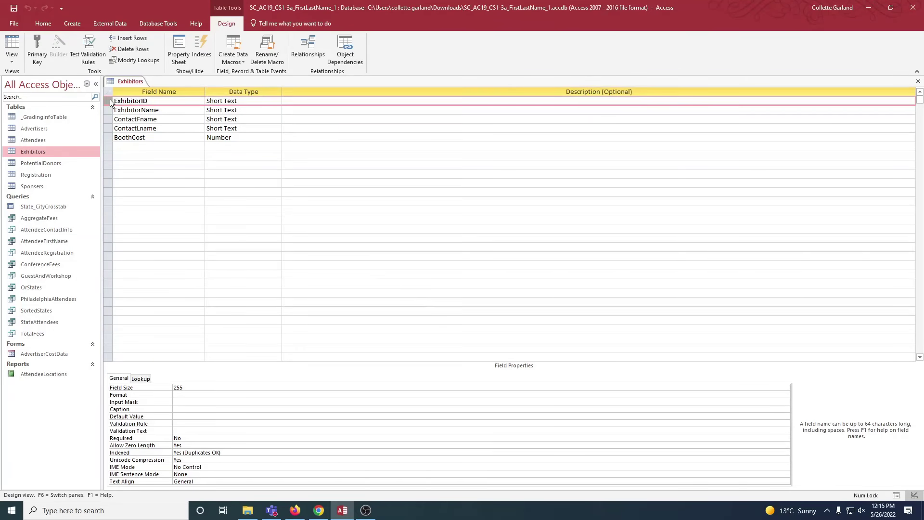
pyautogui.click(38, 54)
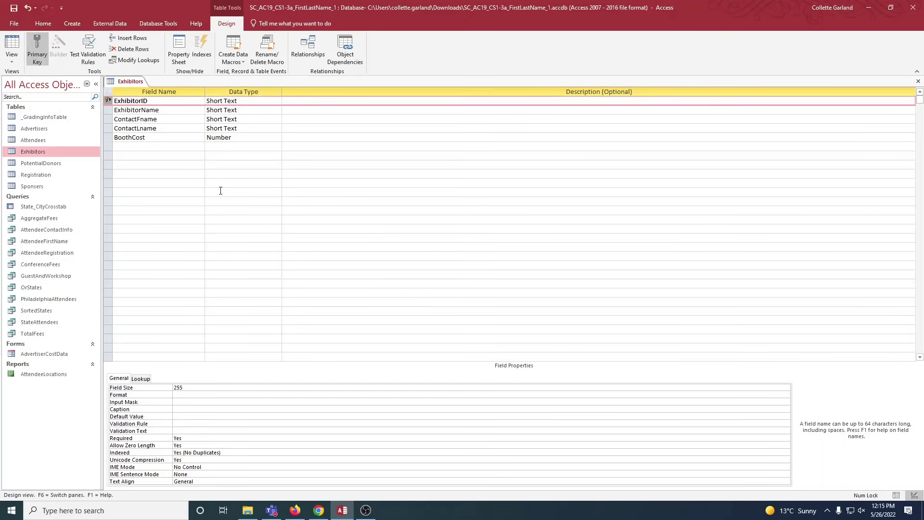
pyautogui.click(189, 387)
pyautogui.write('4')
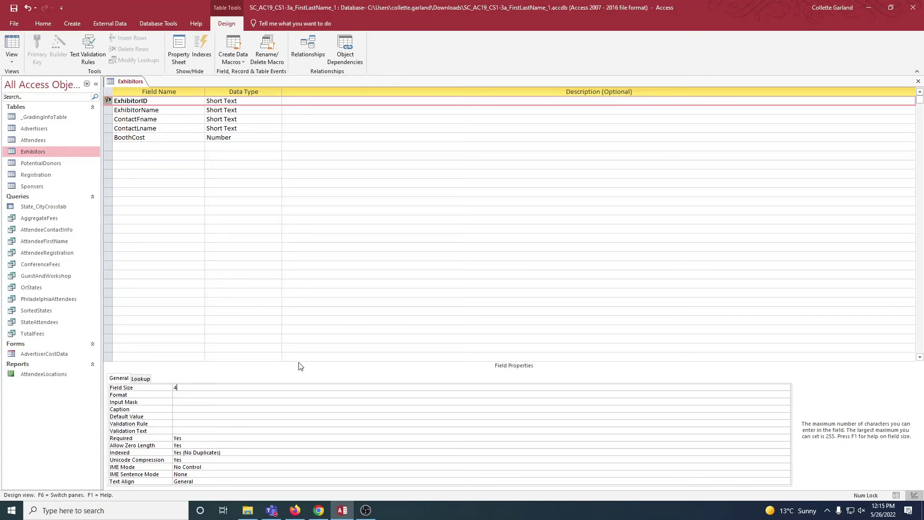
# Step: Change the BoothCost field's data type to Currency and set its decimal places to 0
pyautogui.click(272, 138)
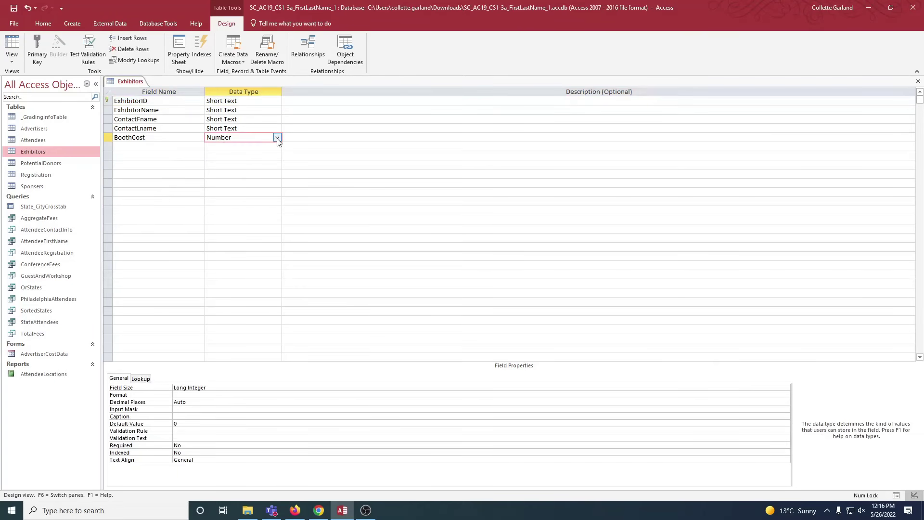
pyautogui.click(277, 138)
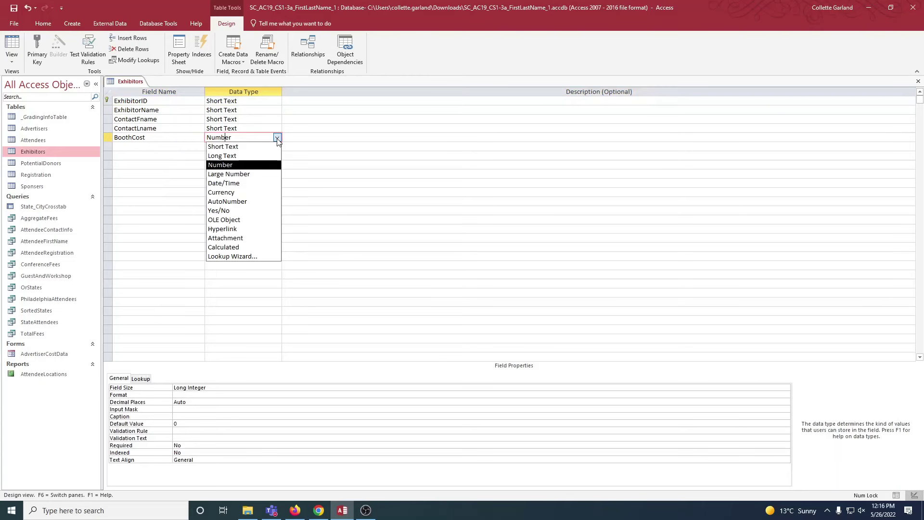
pyautogui.click(243, 192)
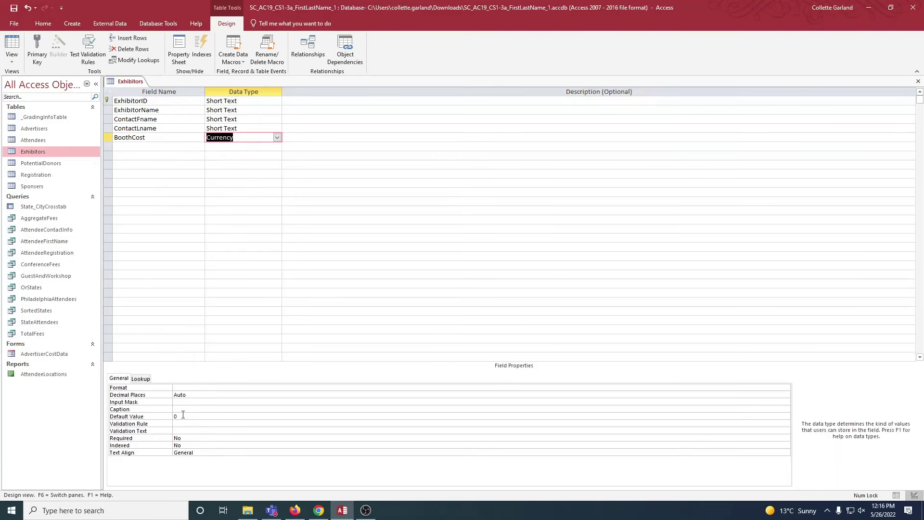
pyautogui.click(188, 395)
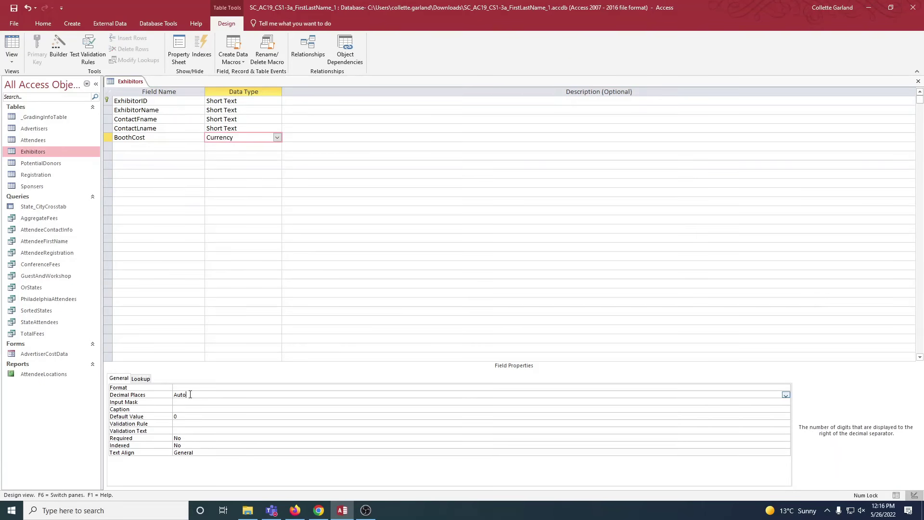
pyautogui.click(787, 395)
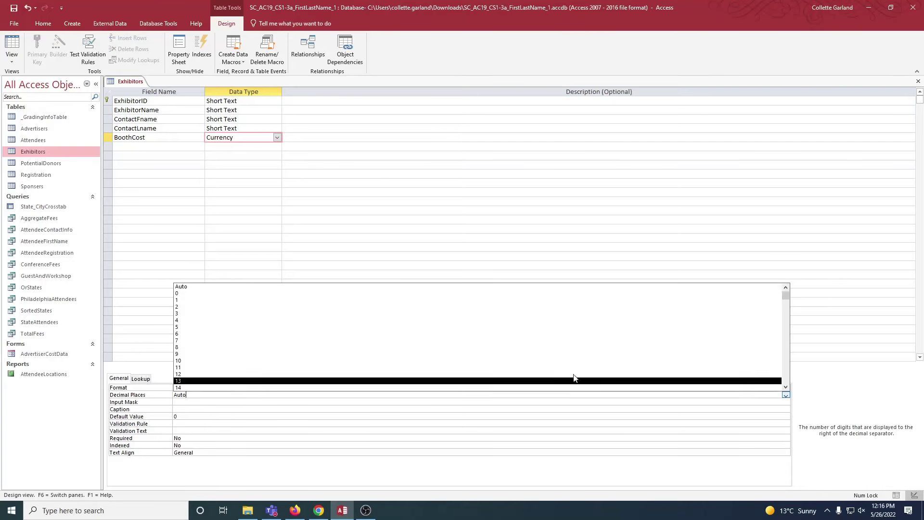
pyautogui.click(288, 295)
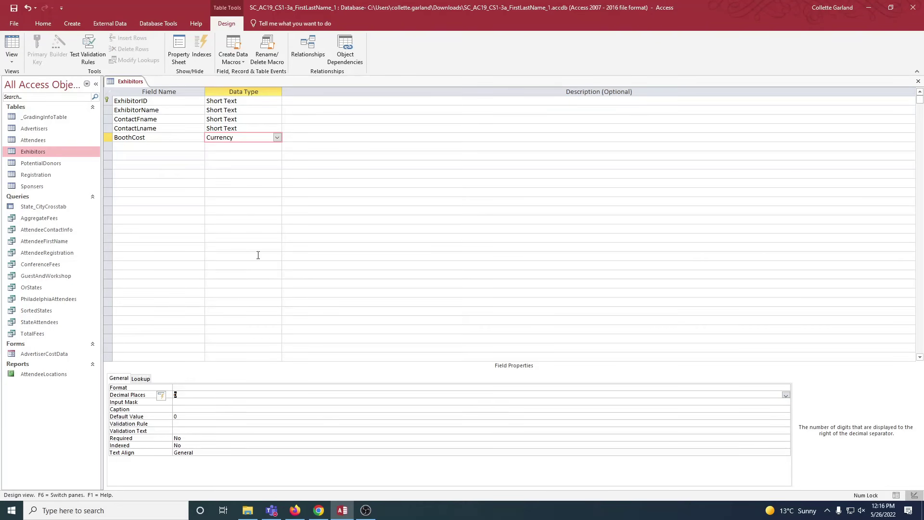
# Step: Enter the BoothCost description "Basic cost to rent a 10 x 10 booth" and save the Exhibitors table, accepting the shortened field size
pyautogui.click(317, 138)
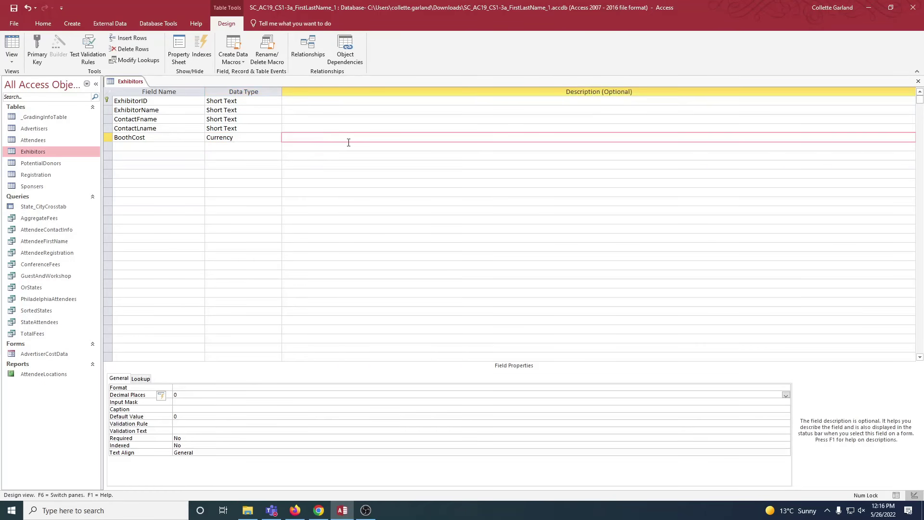
pyautogui.write('Basic cost to rent a 10 x 10 booth')
pyautogui.rightClick(136, 83)
pyautogui.click(147, 87)
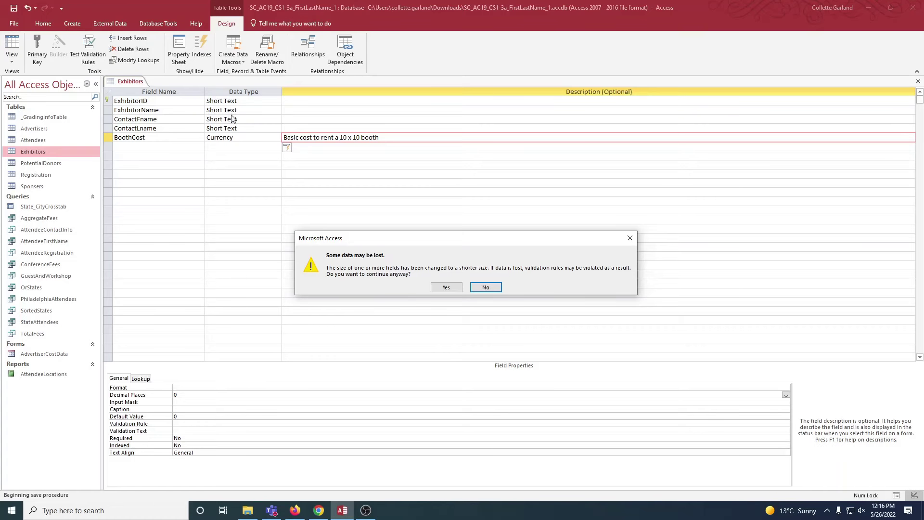
pyautogui.click(451, 288)
pyautogui.rightClick(137, 82)
pyautogui.click(146, 92)
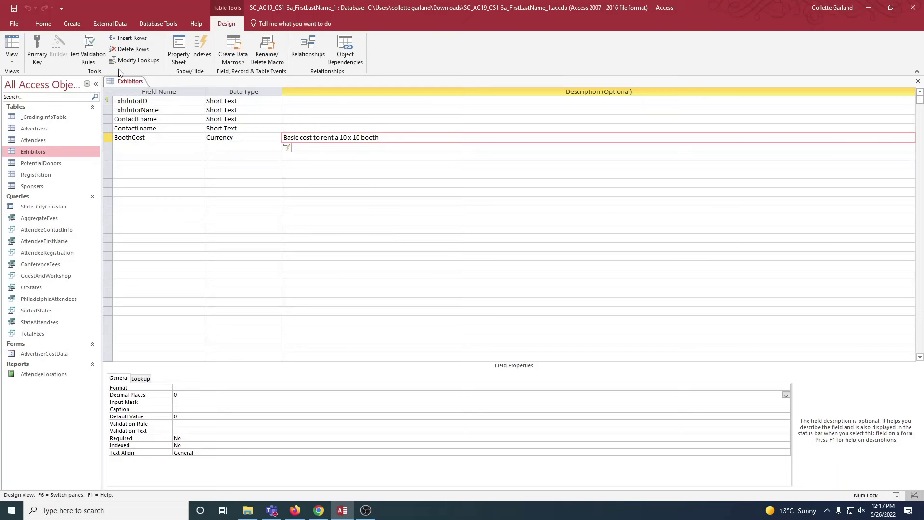
# Step: View the Exhibitors table as a datasheet and close it
pyautogui.click(12, 44)
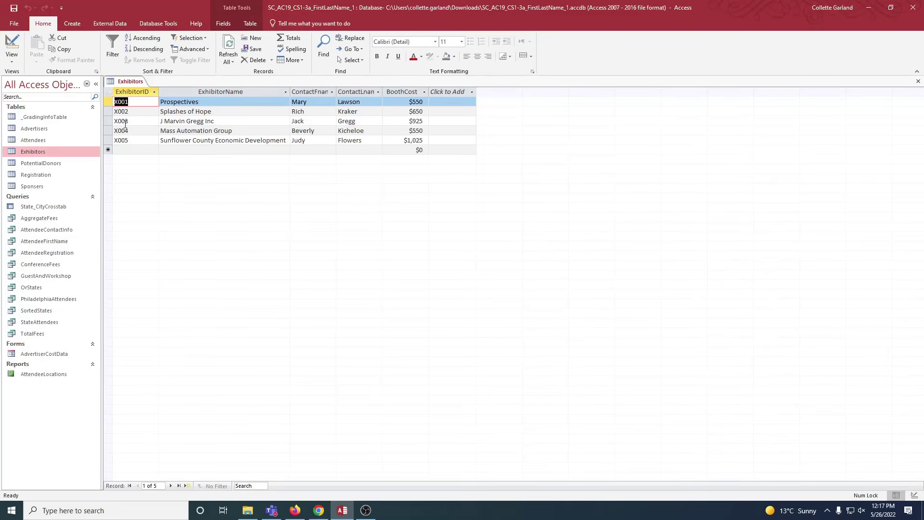
pyautogui.rightClick(132, 82)
pyautogui.click(154, 100)
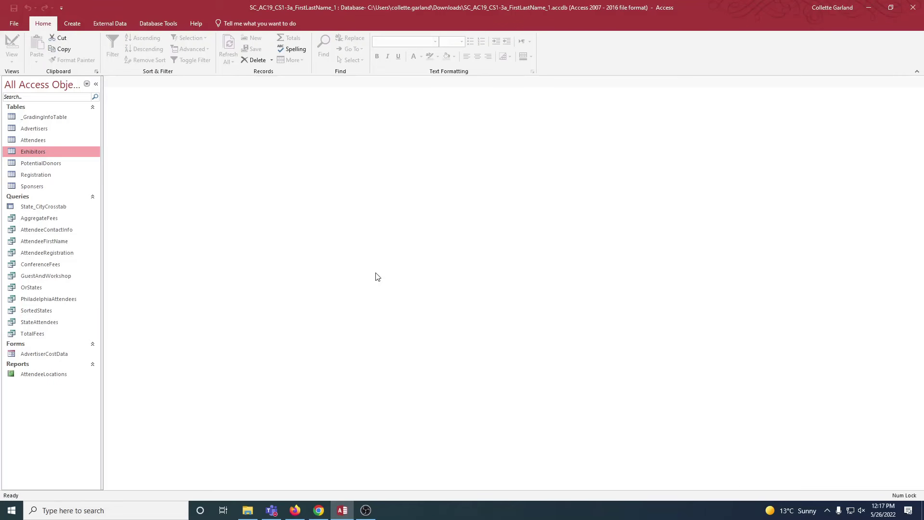
# Step: Open the Attendees table in Design View and add a field named Status below CellPhone
pyautogui.rightClick(38, 140)
pyautogui.click(52, 160)
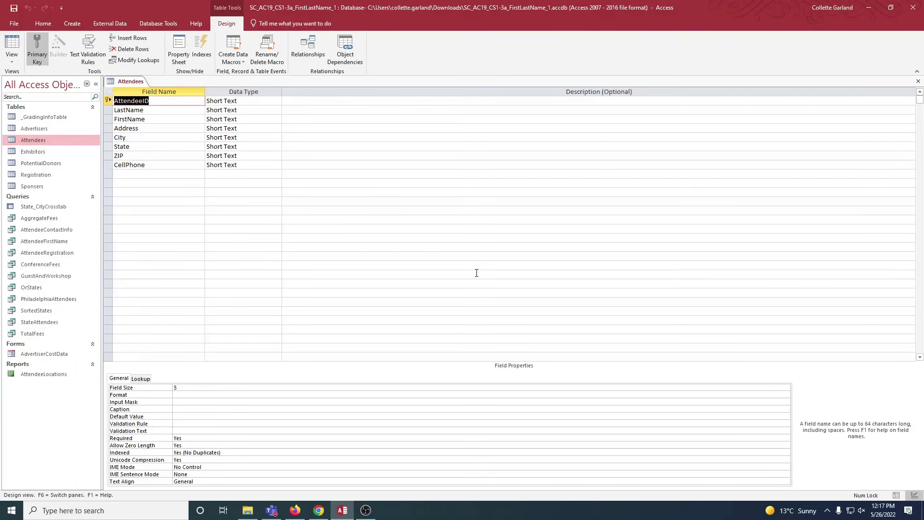
pyautogui.click(130, 174)
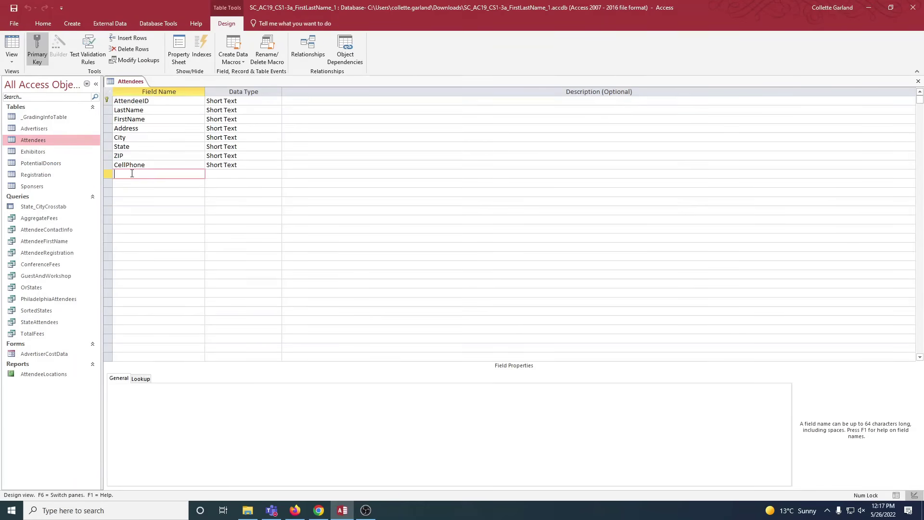
pyautogui.write('Status')
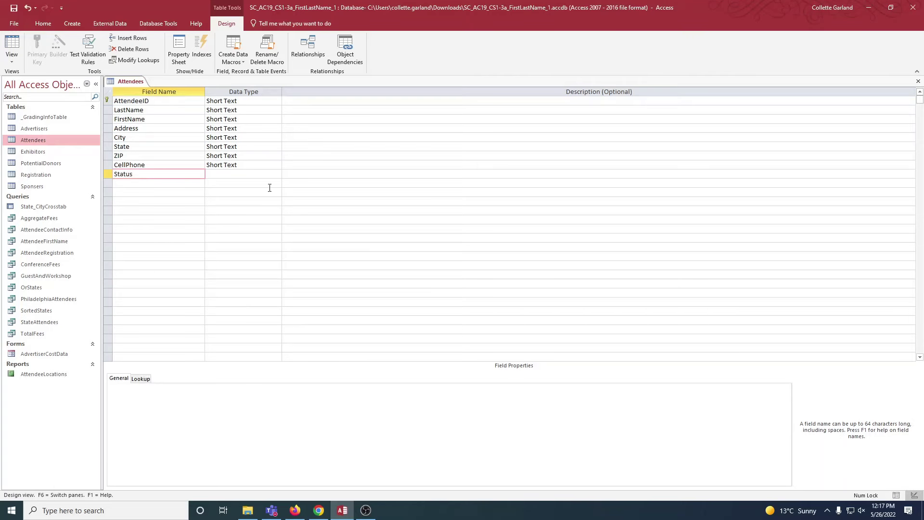
# Step: Start the Lookup Wizard for the Status field and choose to supply the lookup values manually
pyautogui.click(277, 174)
pyautogui.click(278, 174)
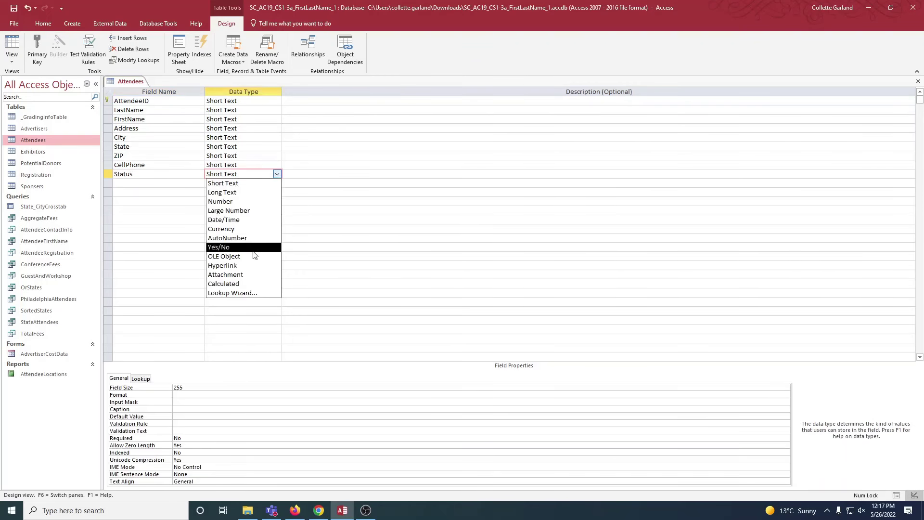
pyautogui.click(241, 294)
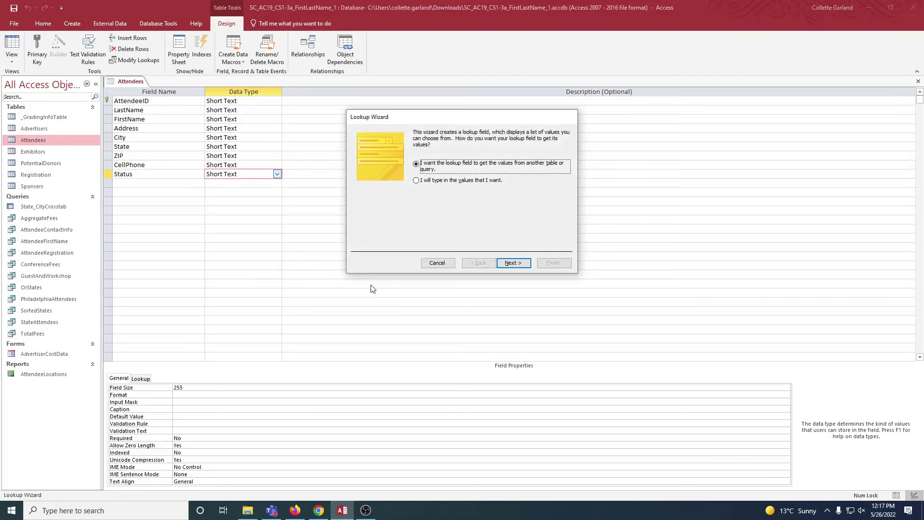
pyautogui.click(416, 181)
pyautogui.click(505, 262)
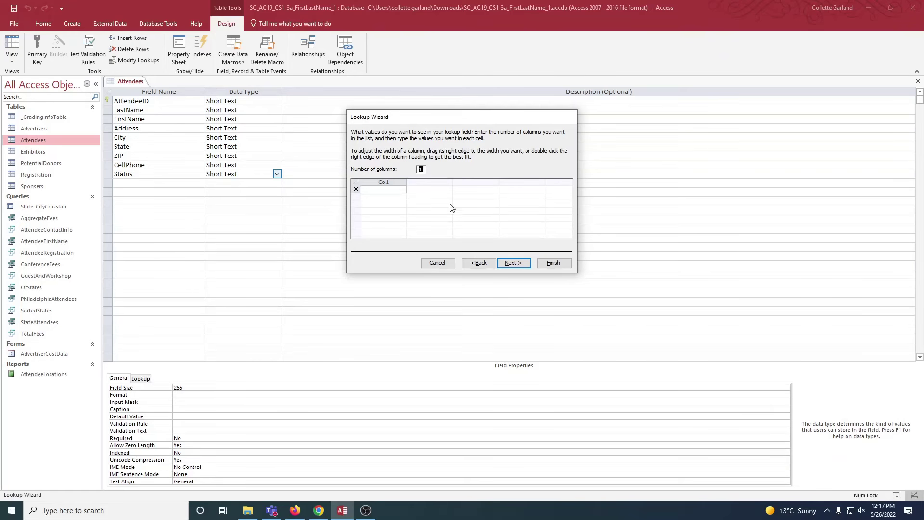
# Step: Enter Member, NonMember and Student as the lookup values in a single column
pyautogui.click(399, 190)
pyautogui.write('M')
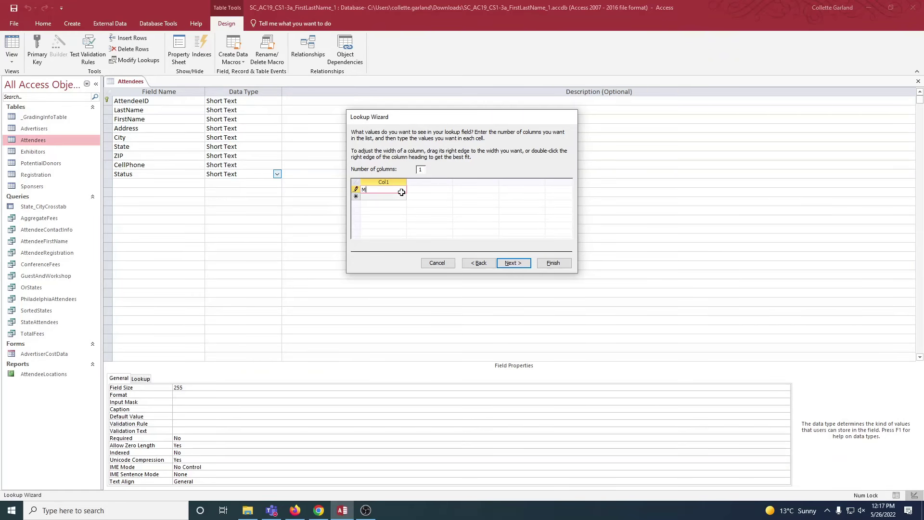
pyautogui.write('ember')
pyautogui.press('Tab')
pyautogui.write('No')
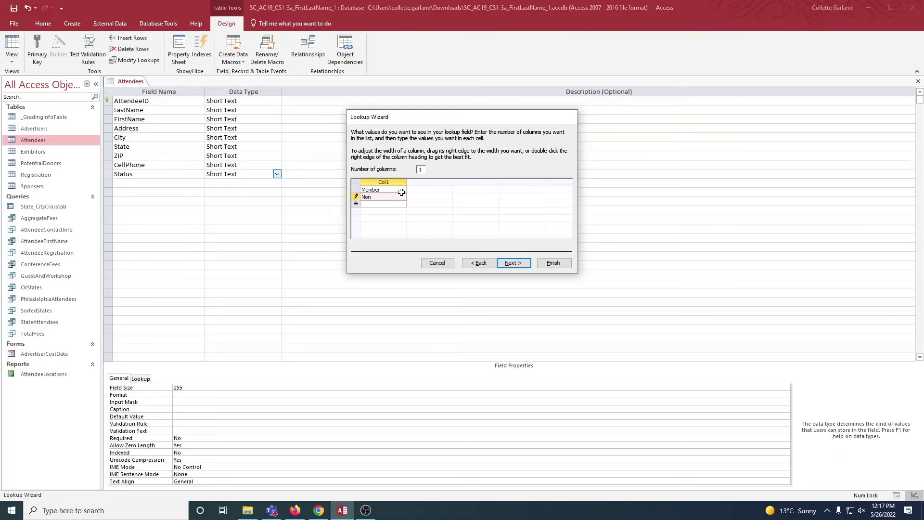
pyautogui.write('nMember')
pyautogui.press('Tab')
pyautogui.write('Student')
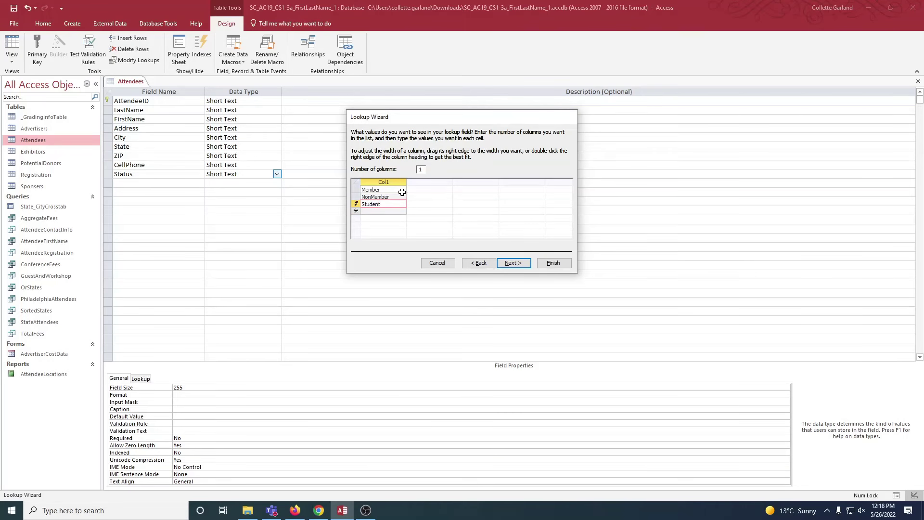
# Step: Limit the Status lookup to its list, finish the wizard and save the Attendees table
pyautogui.click(512, 263)
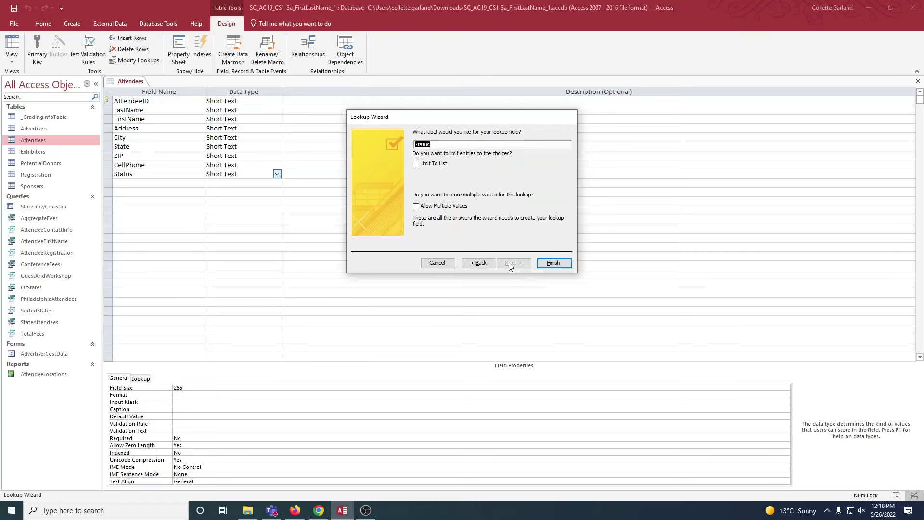
pyautogui.click(416, 163)
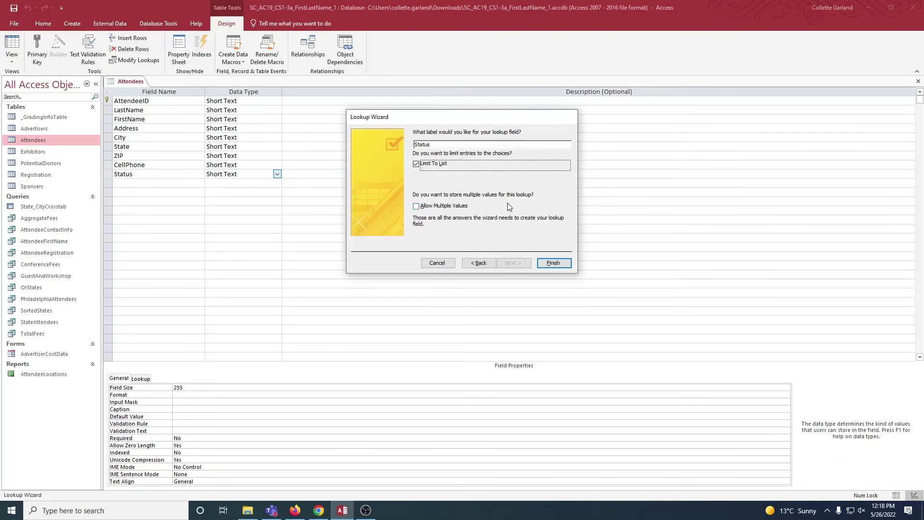
pyautogui.click(544, 266)
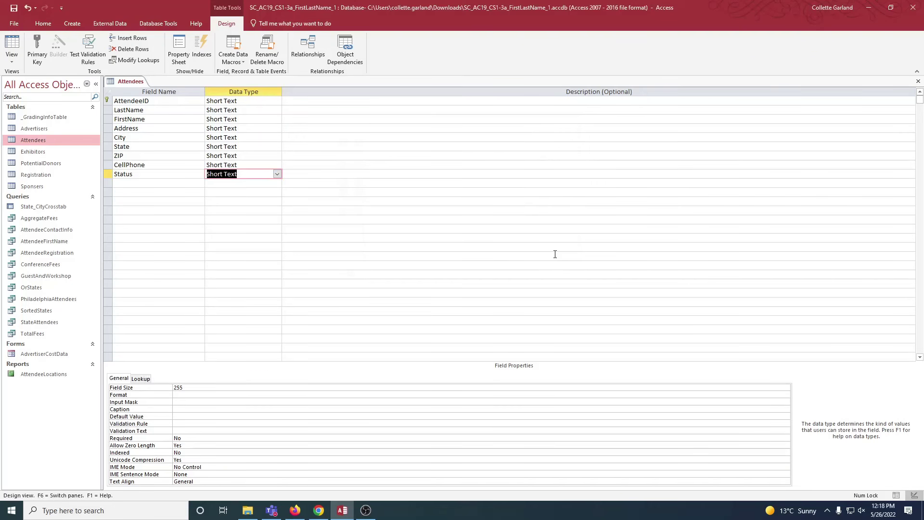
pyautogui.rightClick(121, 82)
pyautogui.click(134, 88)
# Step: Check the Status choices for the first record in the Attendees datasheet and close the table
pyautogui.click(12, 49)
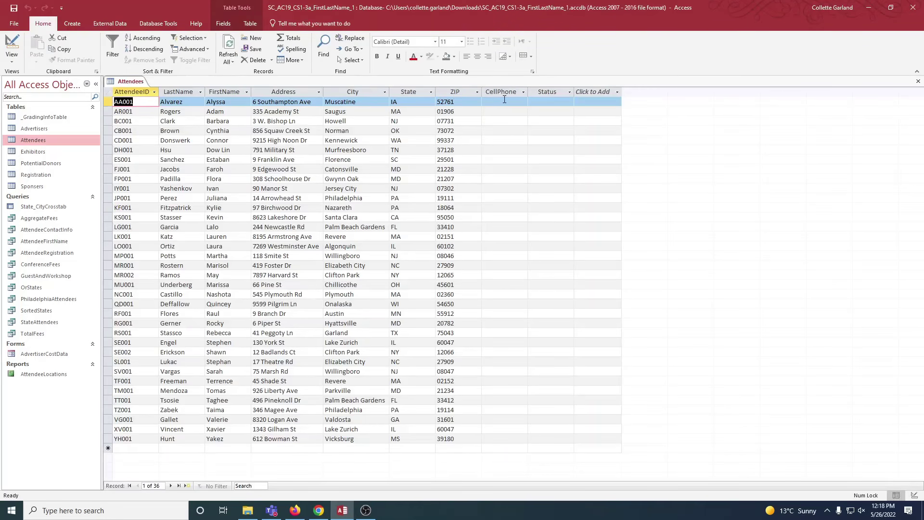
pyautogui.rightClick(130, 82)
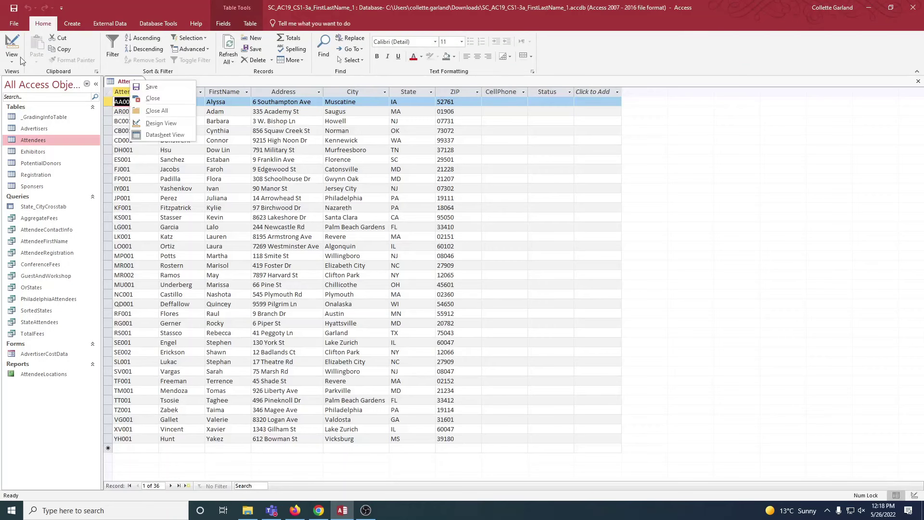
pyautogui.click(10, 46)
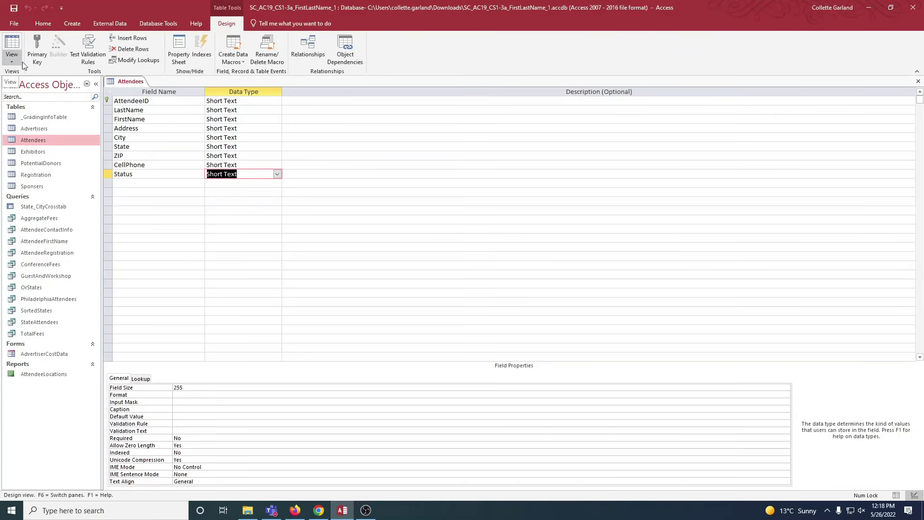
pyautogui.click(16, 46)
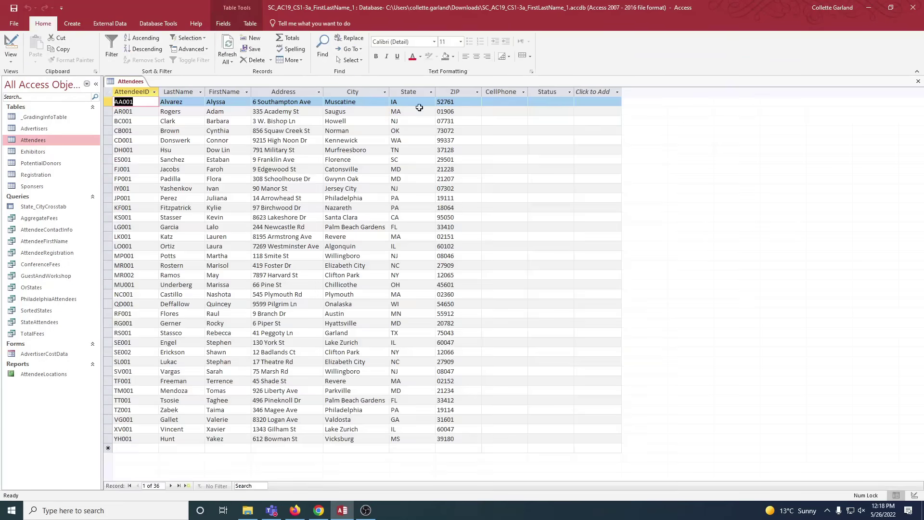
pyautogui.click(556, 101)
pyautogui.click(569, 101)
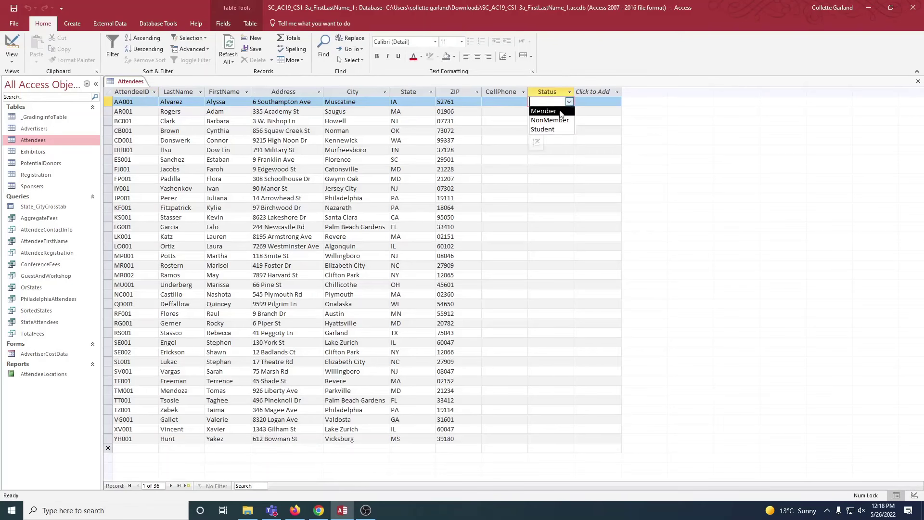
pyautogui.click(569, 102)
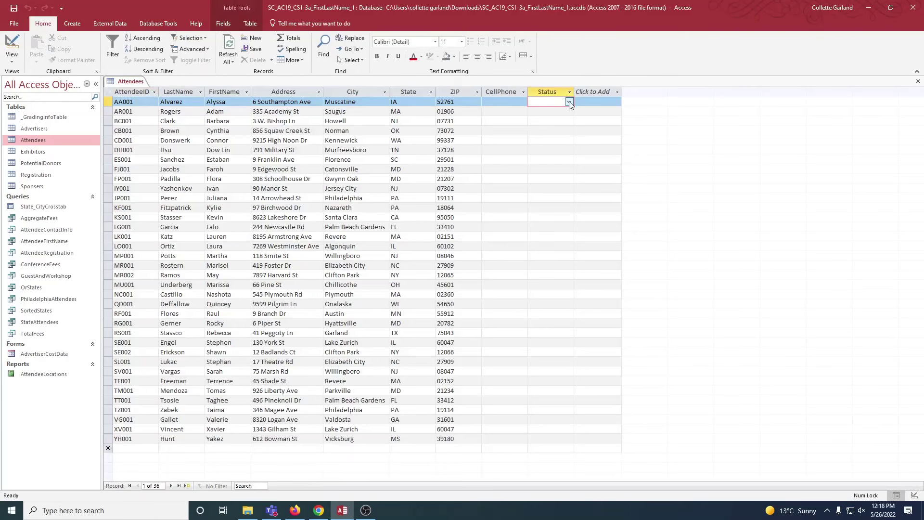
pyautogui.rightClick(119, 82)
pyautogui.click(141, 100)
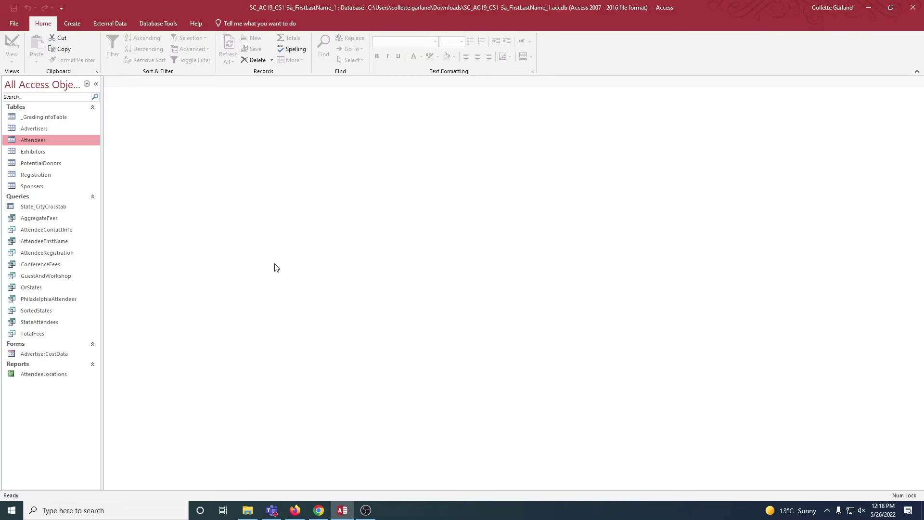
# Step: Create a query in Design View based on the Attendees table and make it an update query
pyautogui.click(77, 24)
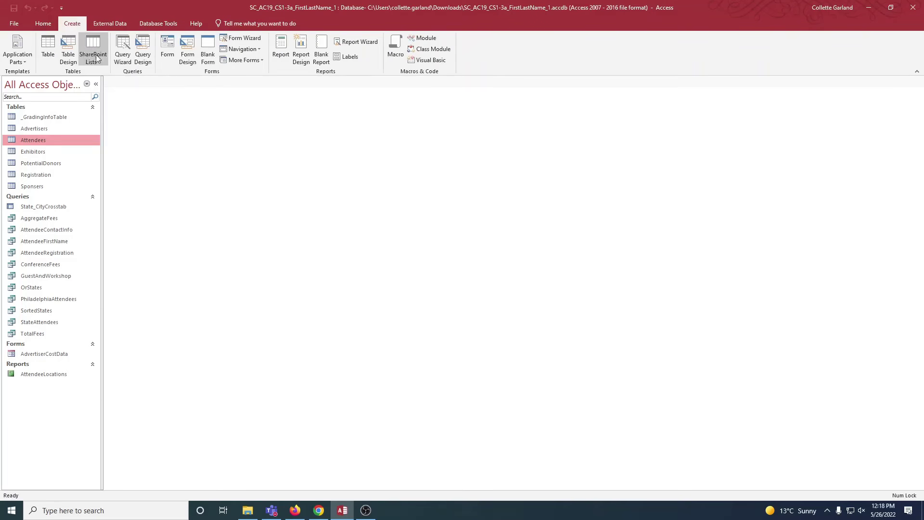
pyautogui.click(140, 51)
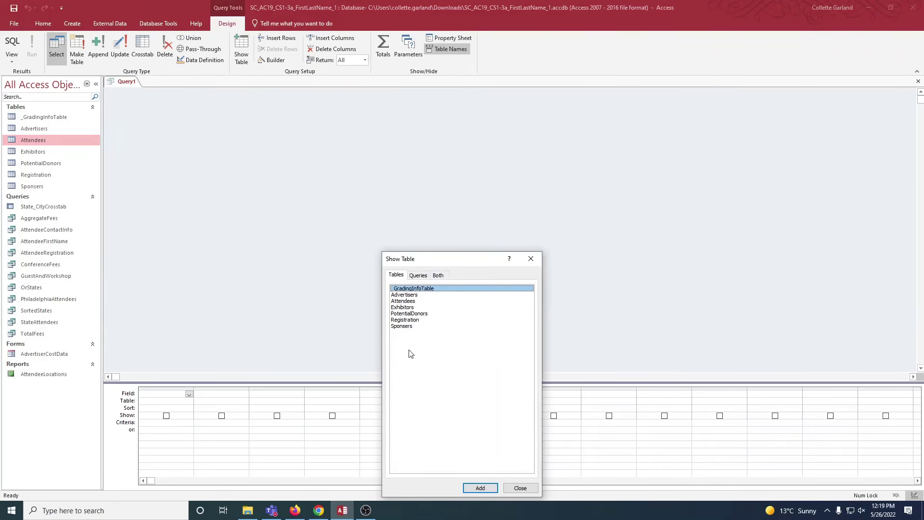
pyautogui.click(403, 301)
pyautogui.click(475, 488)
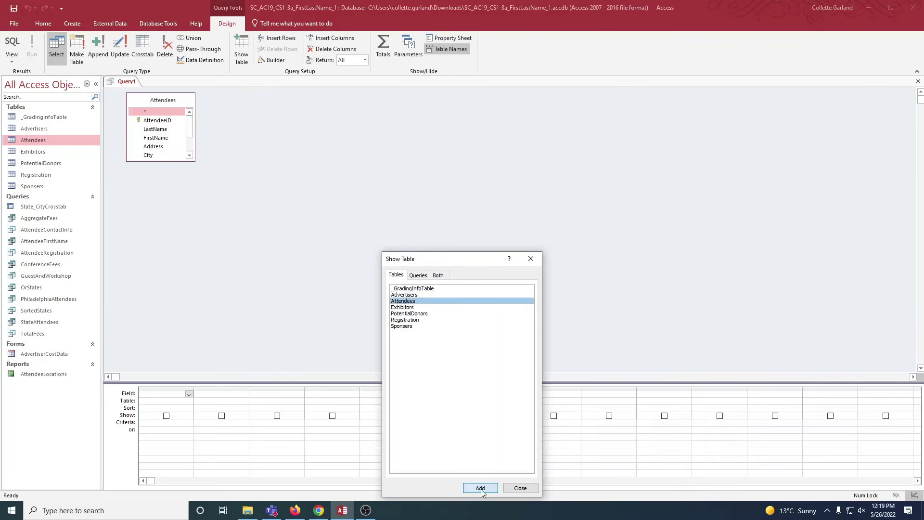
pyautogui.click(520, 487)
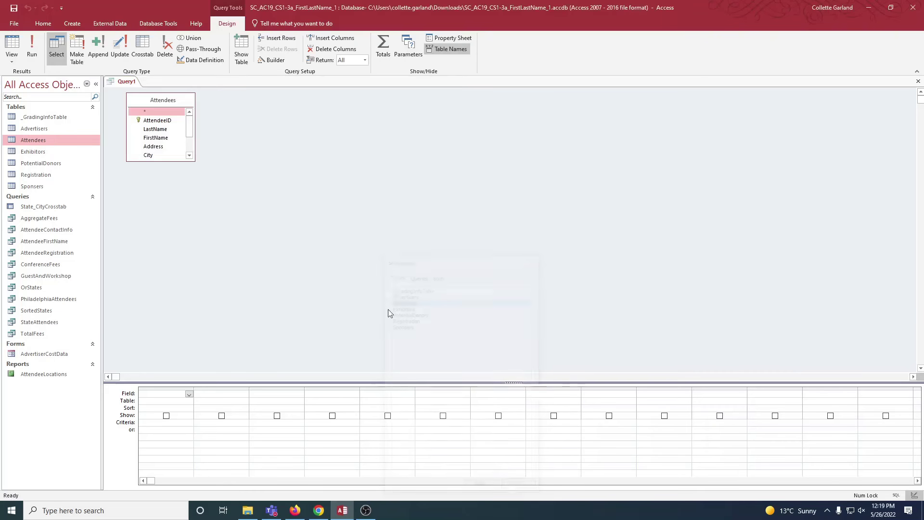
pyautogui.click(120, 48)
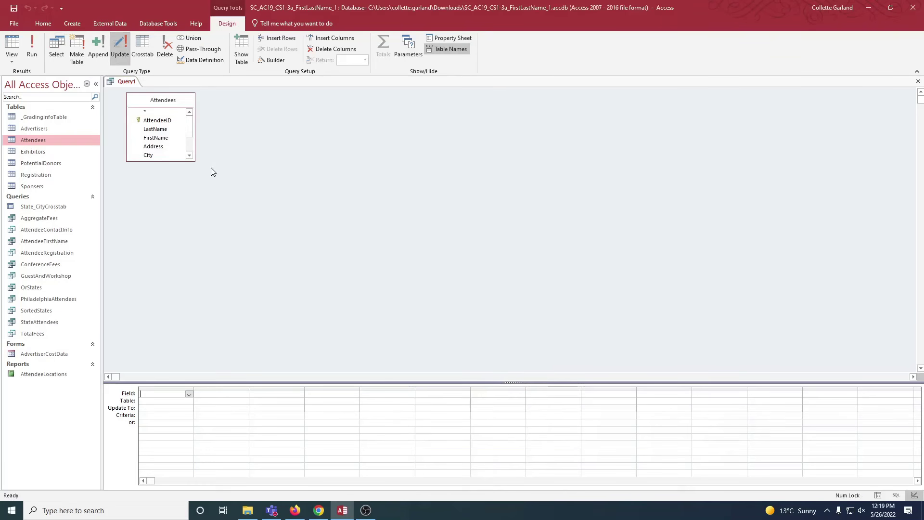
# Step: Add the Status field with the update value Member, run the query and accept the record updates
pyautogui.scroll(-2, 166, 153)
pyautogui.doubleClick(159, 155)
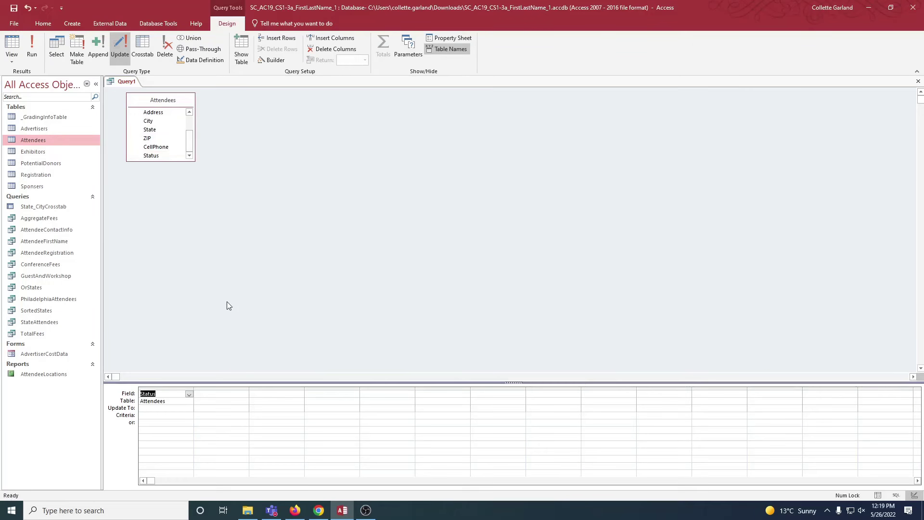
pyautogui.click(150, 409)
pyautogui.write('Member')
pyautogui.click(32, 48)
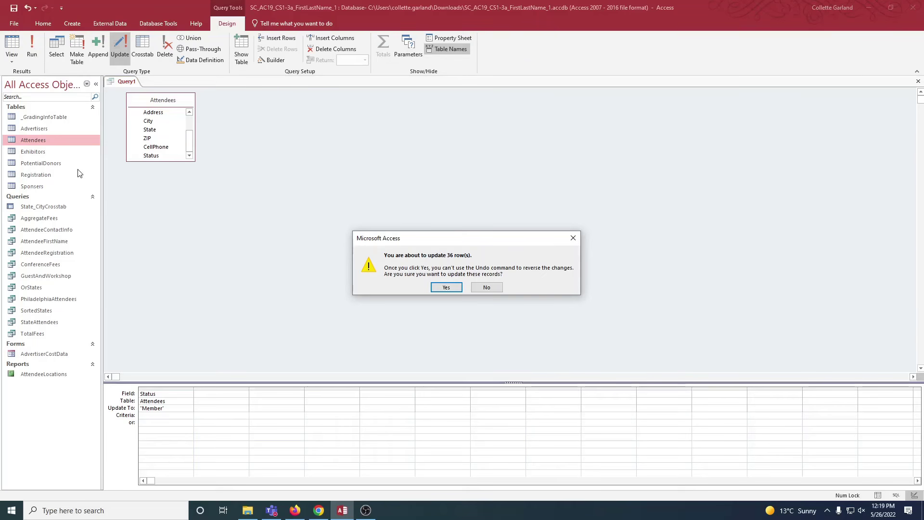
pyautogui.click(444, 288)
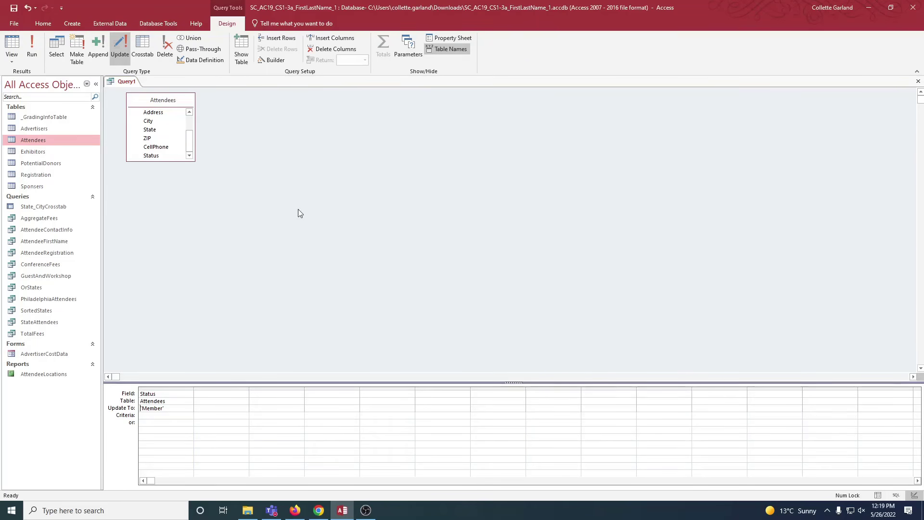
# Step: Save the update query as UpdateStatus and close it
pyautogui.rightClick(130, 84)
pyautogui.click(135, 90)
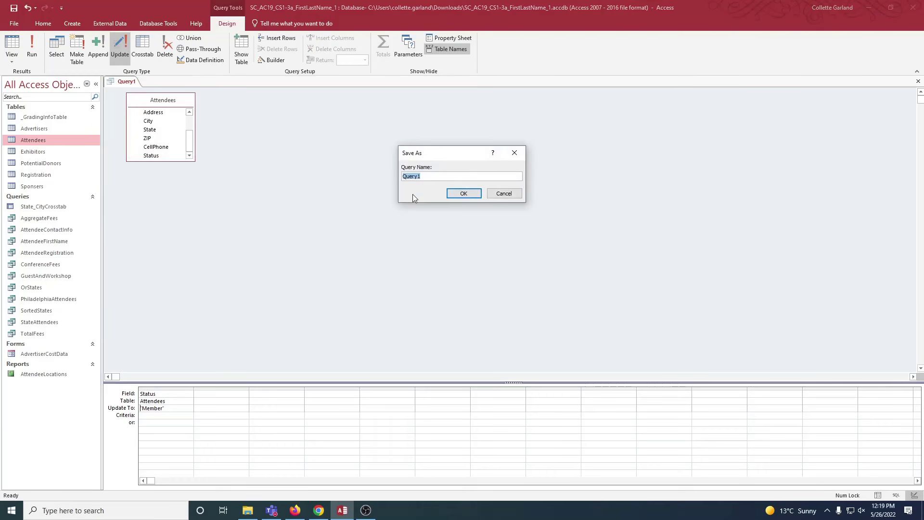
pyautogui.write('UpdateStatus')
pyautogui.press('Return')
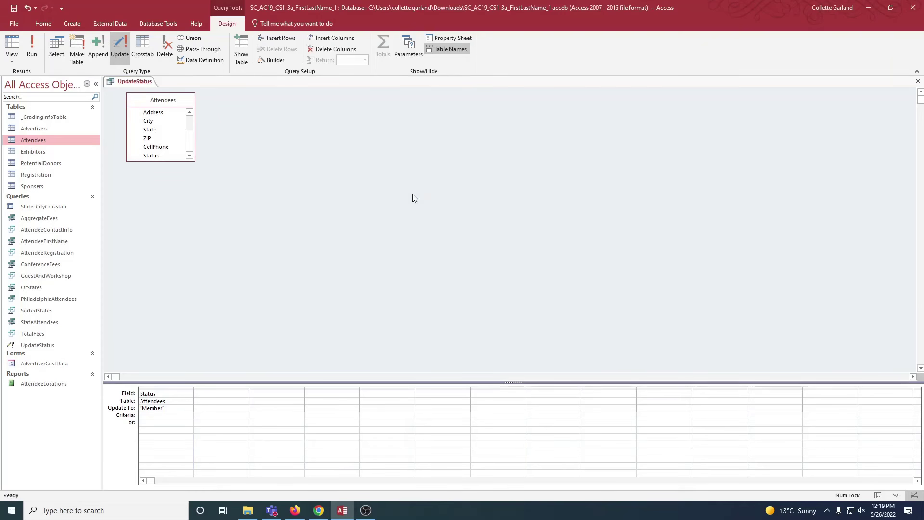
pyautogui.rightClick(142, 86)
pyautogui.click(159, 102)
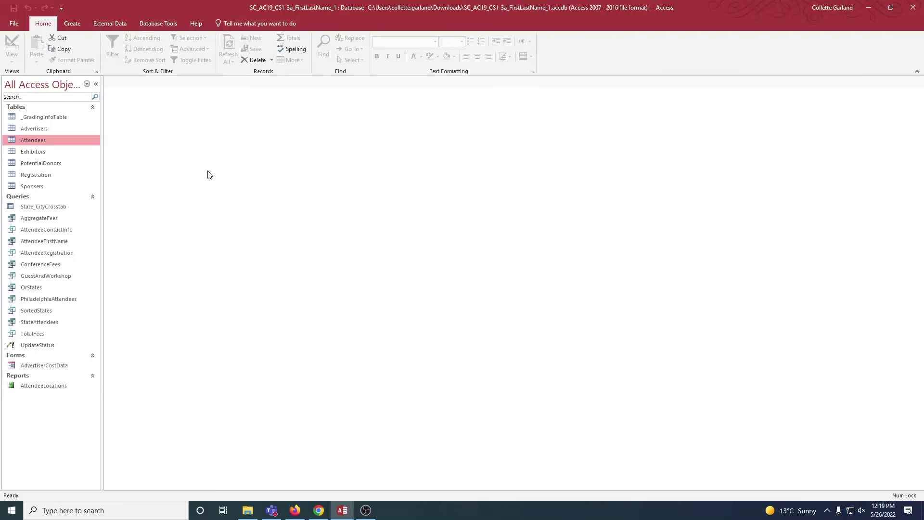
# Step: Open the Attendees table and change the Status of the attendee from Norman, OK to Student
pyautogui.doubleClick(39, 140)
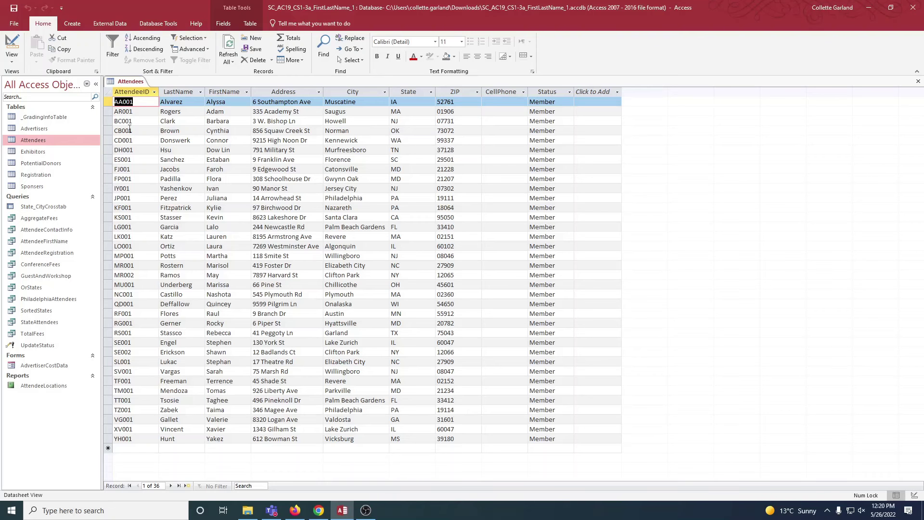
pyautogui.click(108, 130)
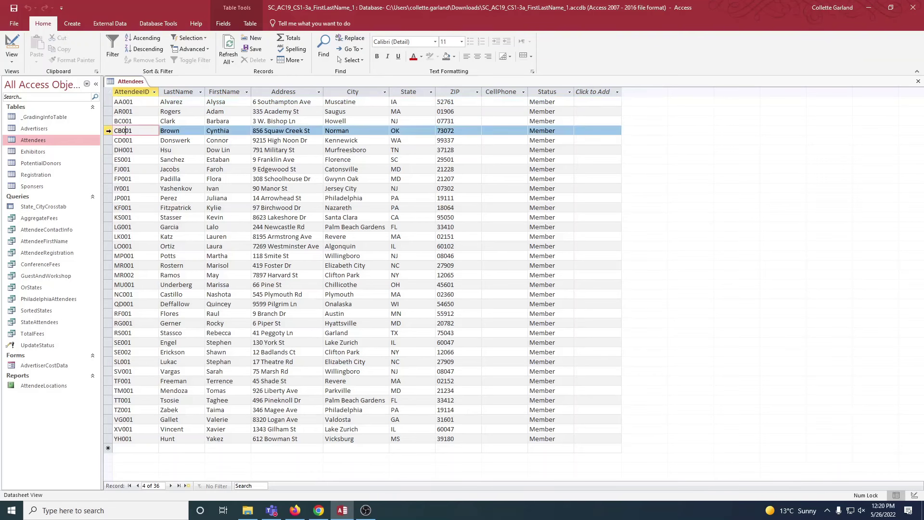
pyautogui.click(565, 130)
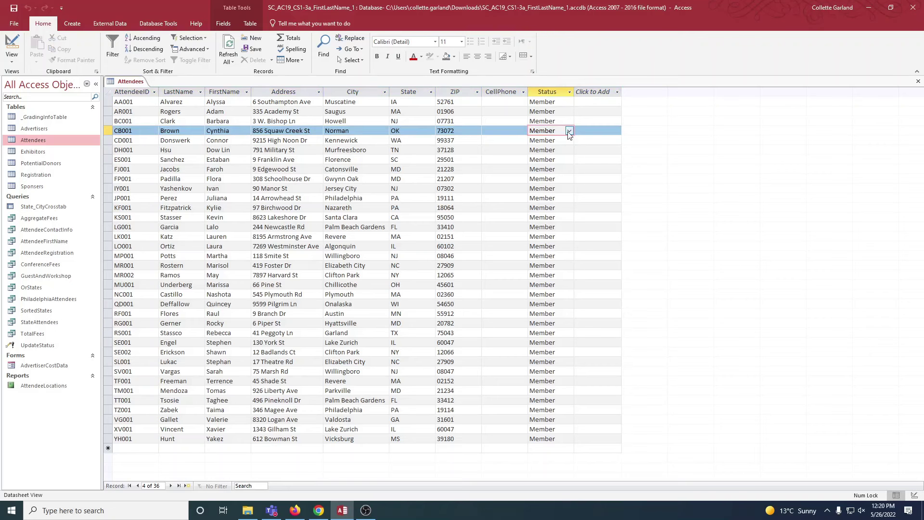
pyautogui.click(569, 131)
pyautogui.click(546, 159)
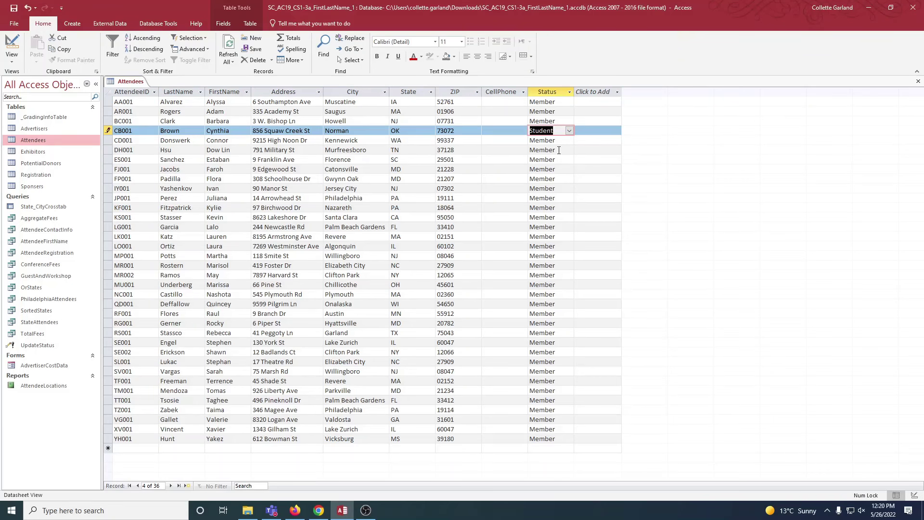
# Step: Change the ZIP column's heading to PostalCode in the field's name and caption properties
pyautogui.click(459, 130)
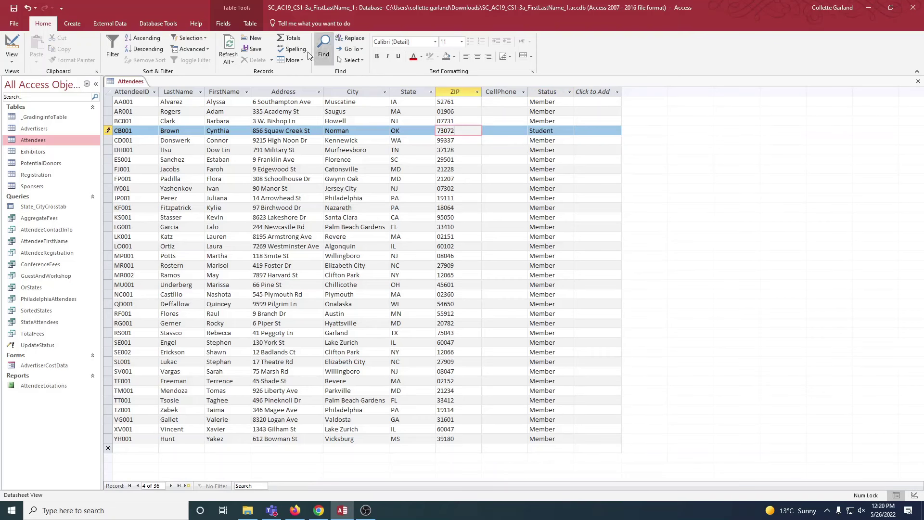
pyautogui.click(224, 25)
pyautogui.click(195, 38)
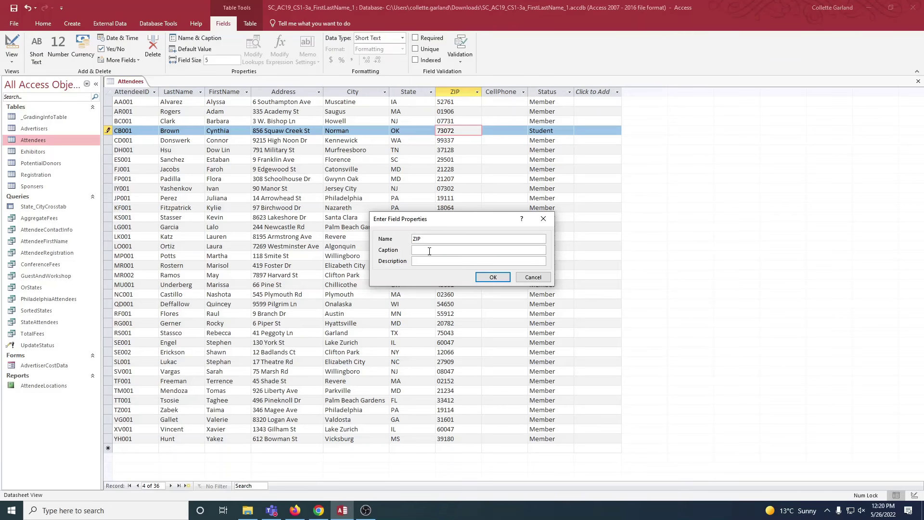
pyautogui.write('PostalCode')
pyautogui.press('Return')
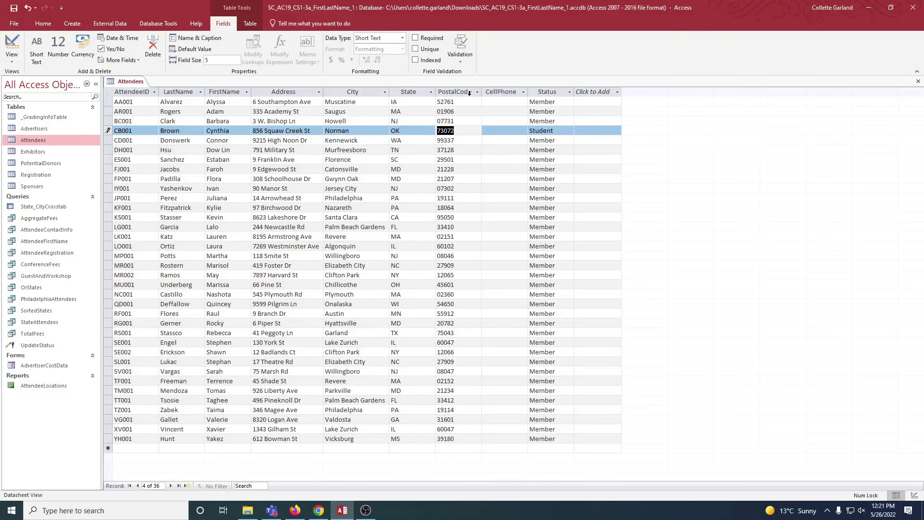
# Step: Save the changes to the Attendees table and close it
pyautogui.rightClick(137, 85)
pyautogui.click(153, 95)
pyautogui.rightClick(127, 85)
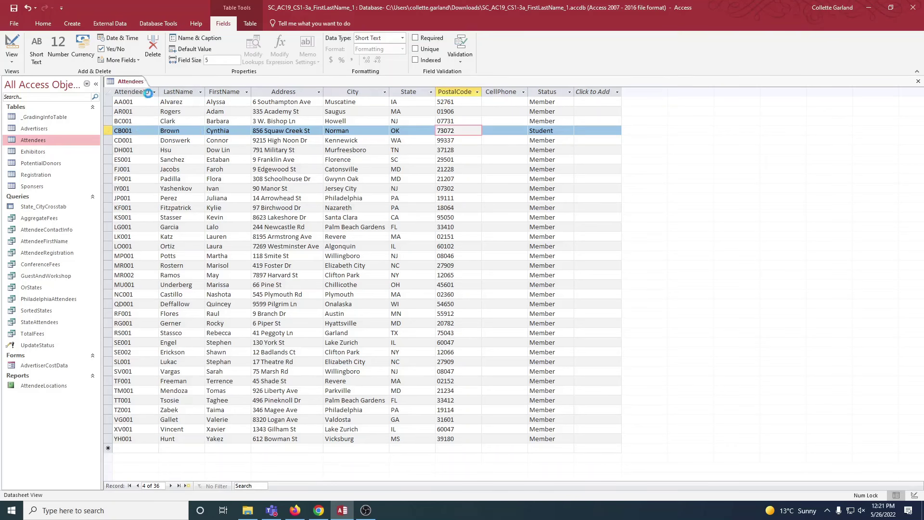
pyautogui.click(149, 103)
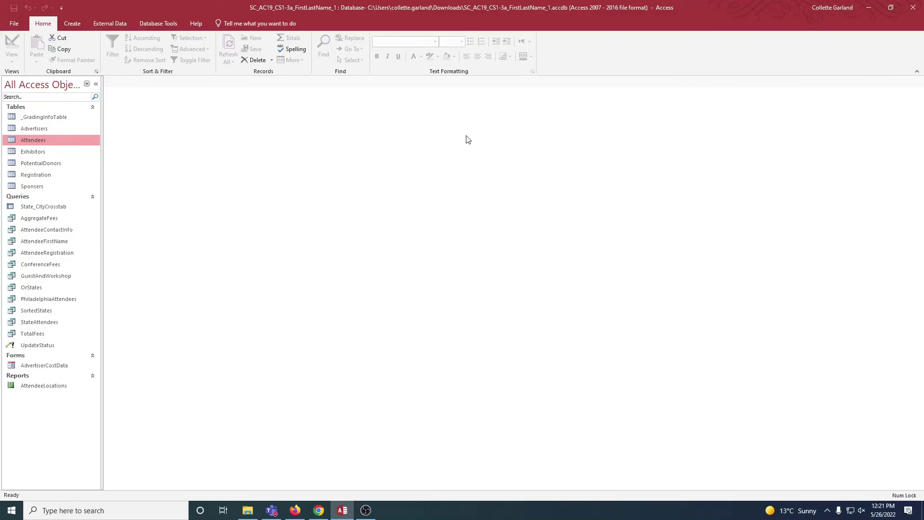
pyautogui.click(73, 25)
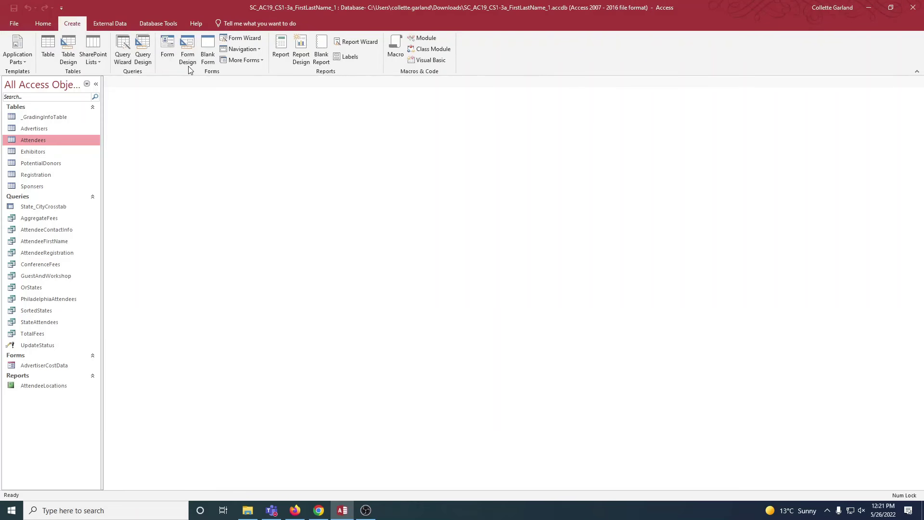
pyautogui.click(244, 61)
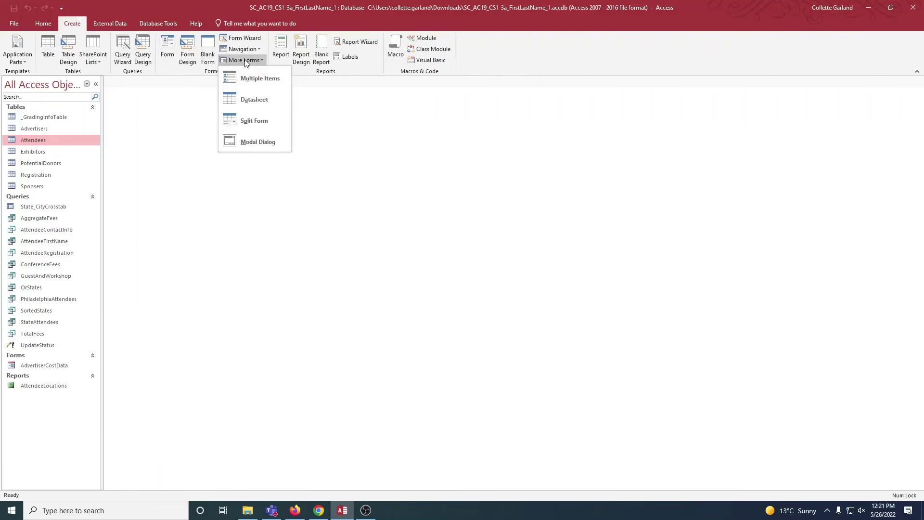
pyautogui.click(251, 120)
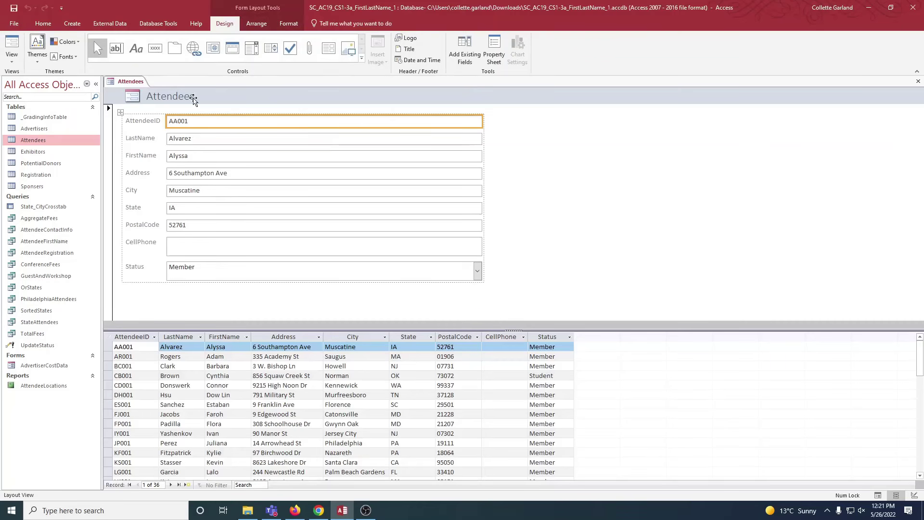
pyautogui.rightClick(129, 81)
pyautogui.click(151, 97)
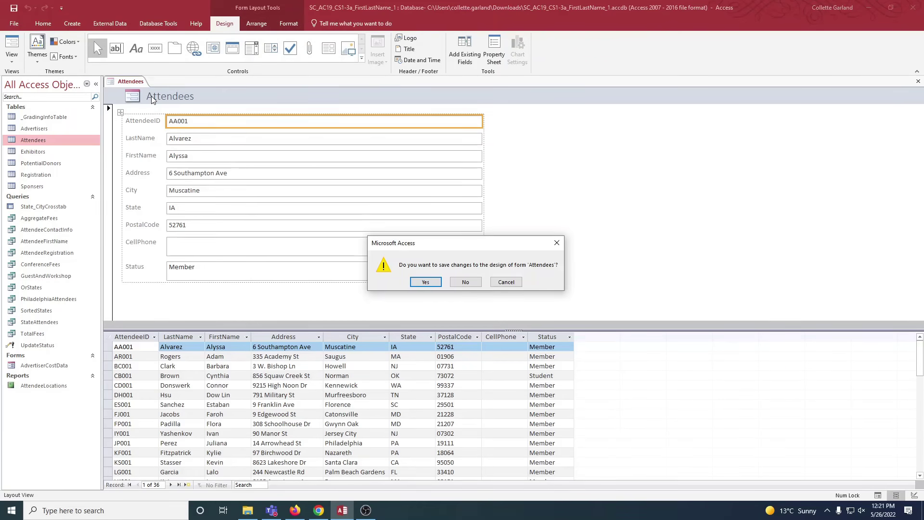
pyautogui.click(462, 281)
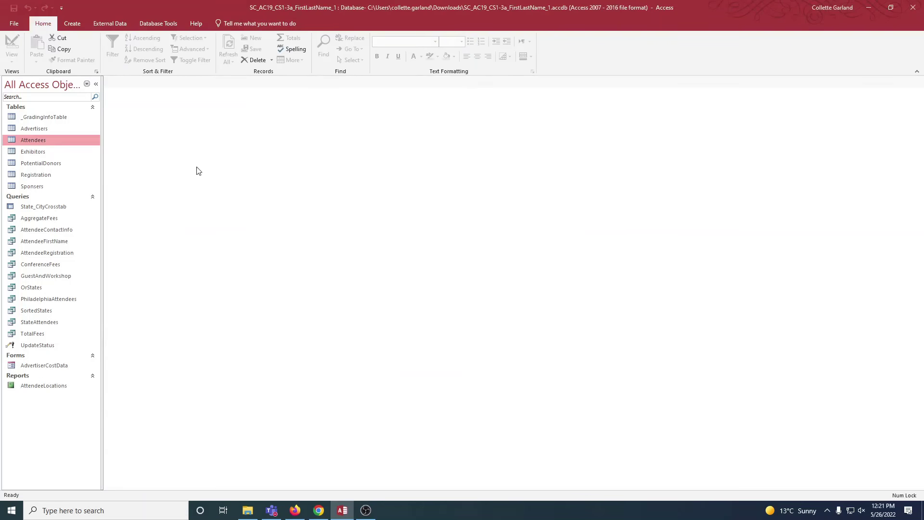
# Step: Select the Registration table among the database's tables
pyautogui.click(38, 177)
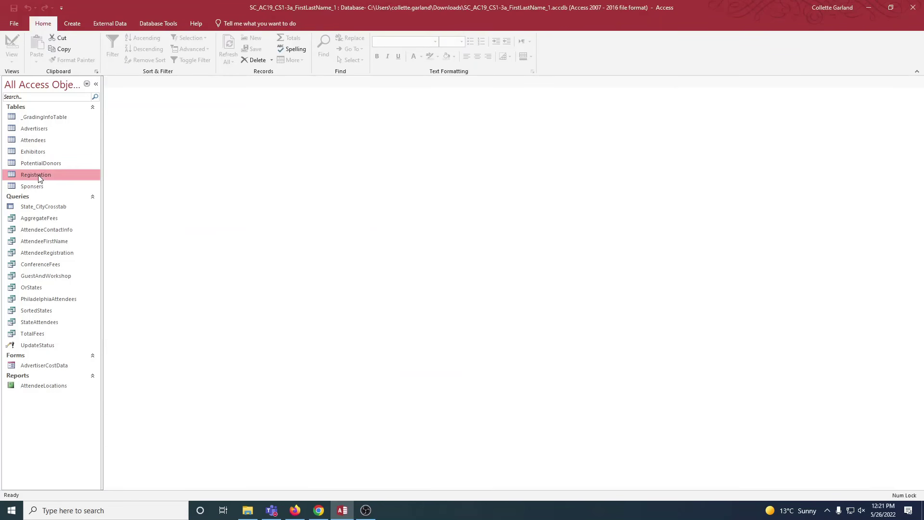